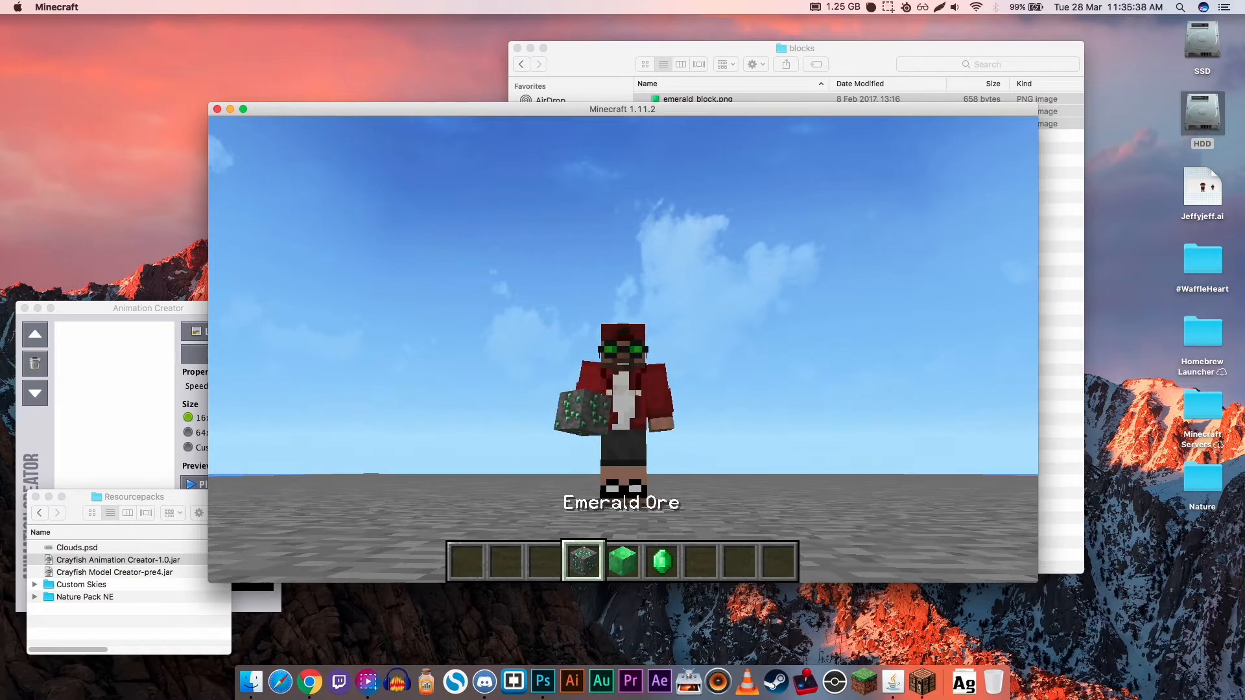
- Examine the emerald ore, emerald block and framed emerald textures in the Minecraft world from several distances and angles
key("4")
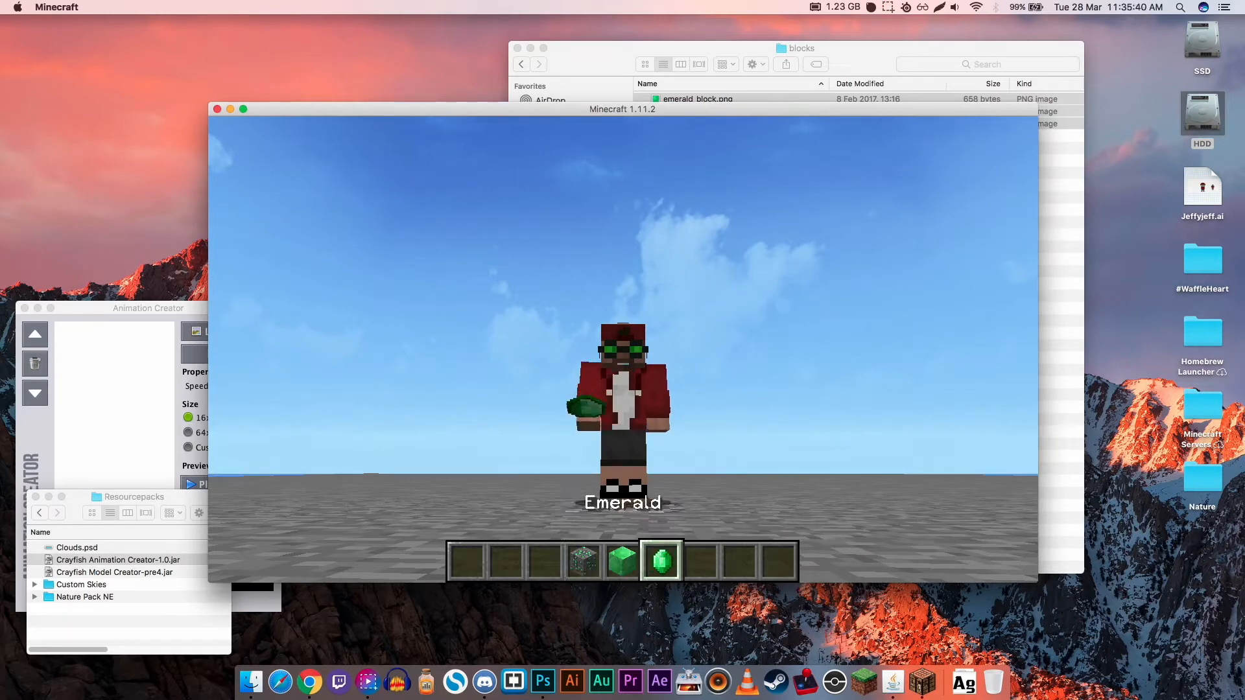
scroll(622, 348, "up", 2)
key("F5")
scroll(622, 348, "down", 1)
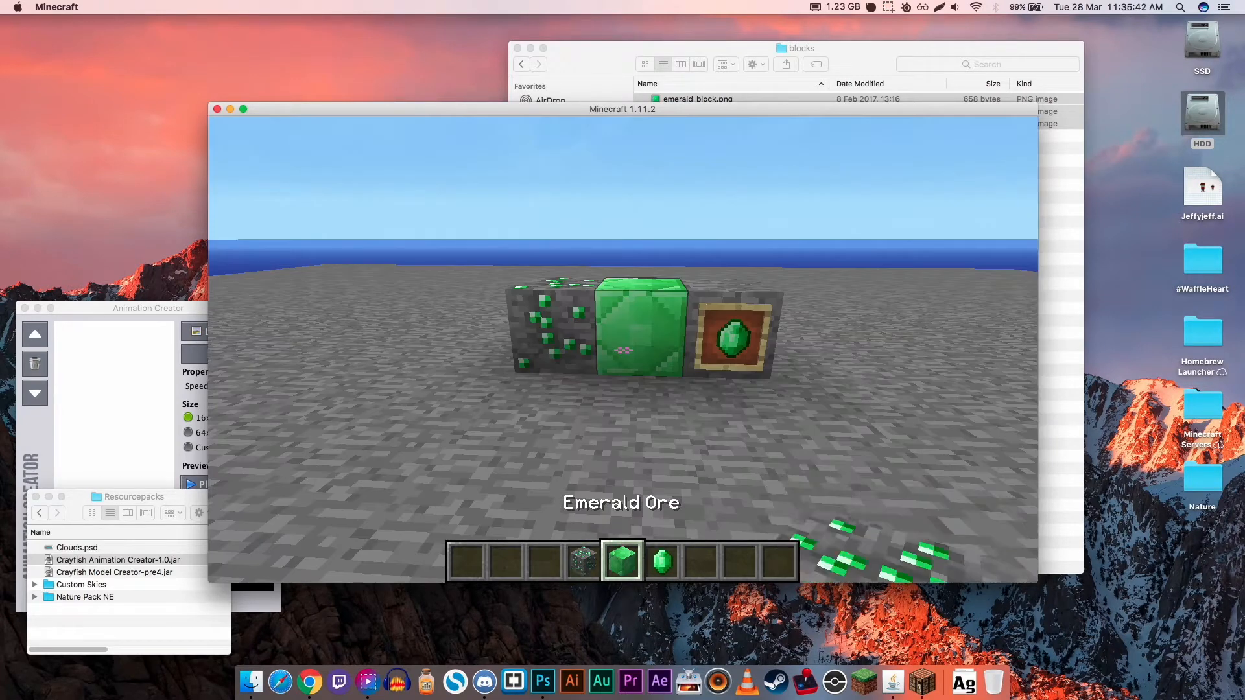
scroll(622, 349, "down", 2)
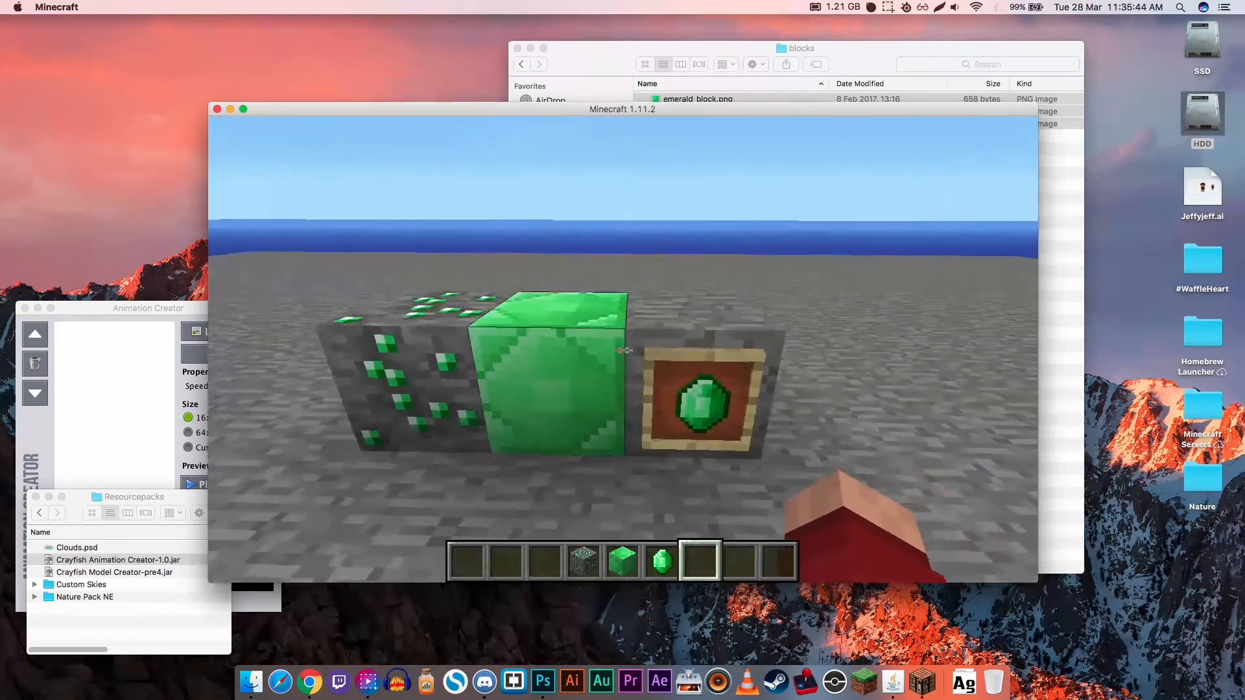
key("s")
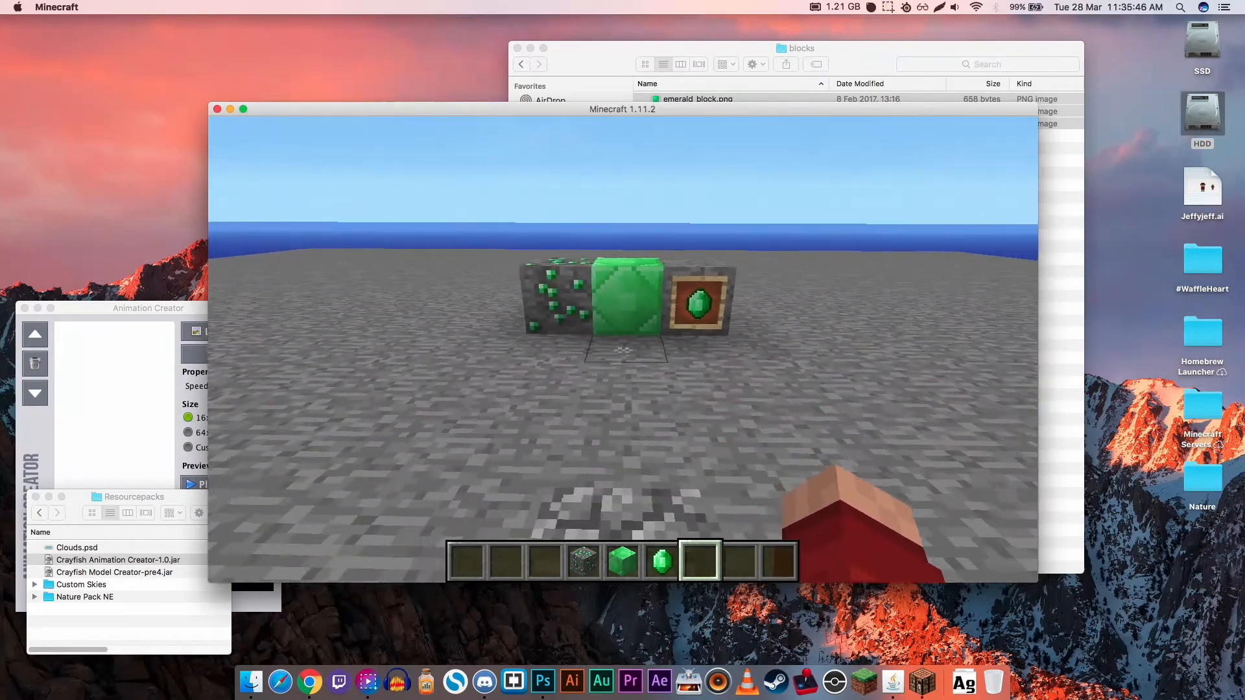
key("w")
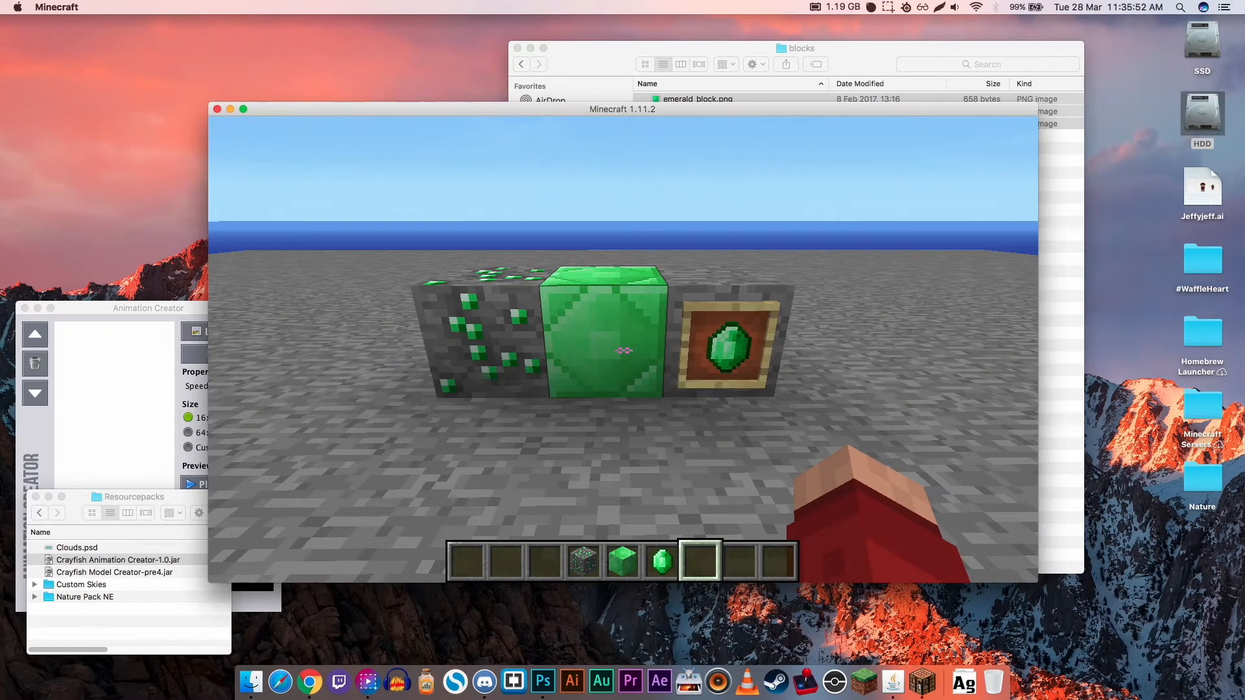
key("w")
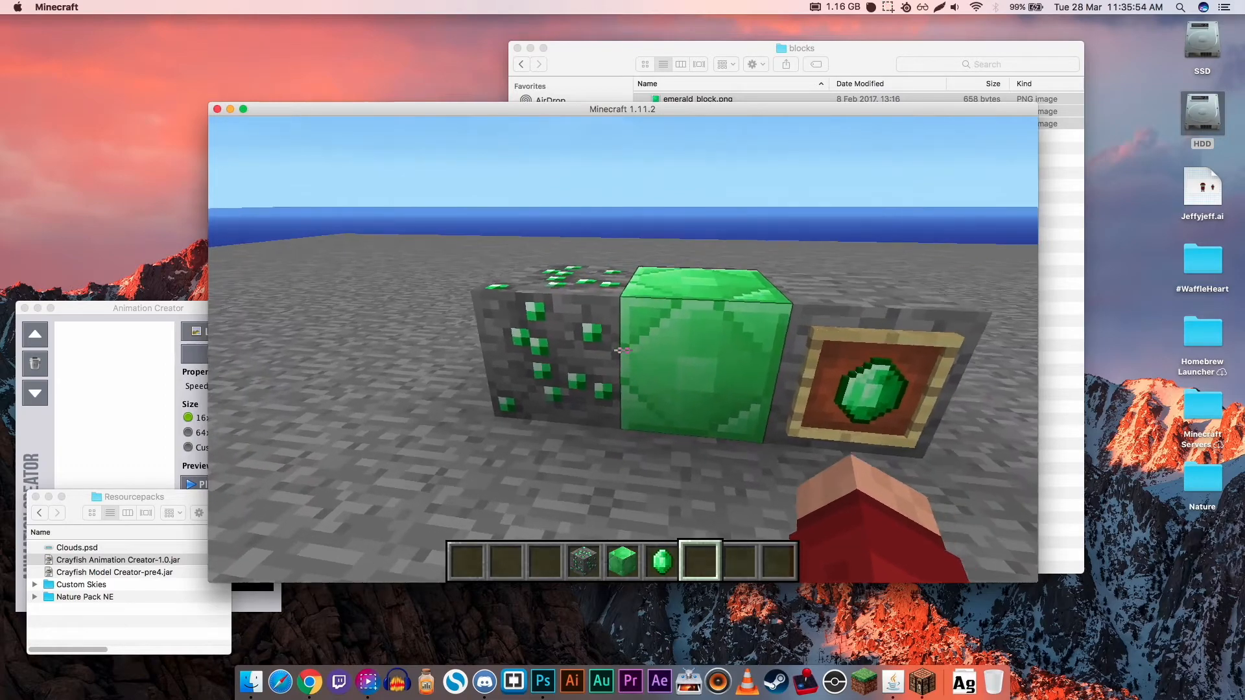
key("space")
key("s")
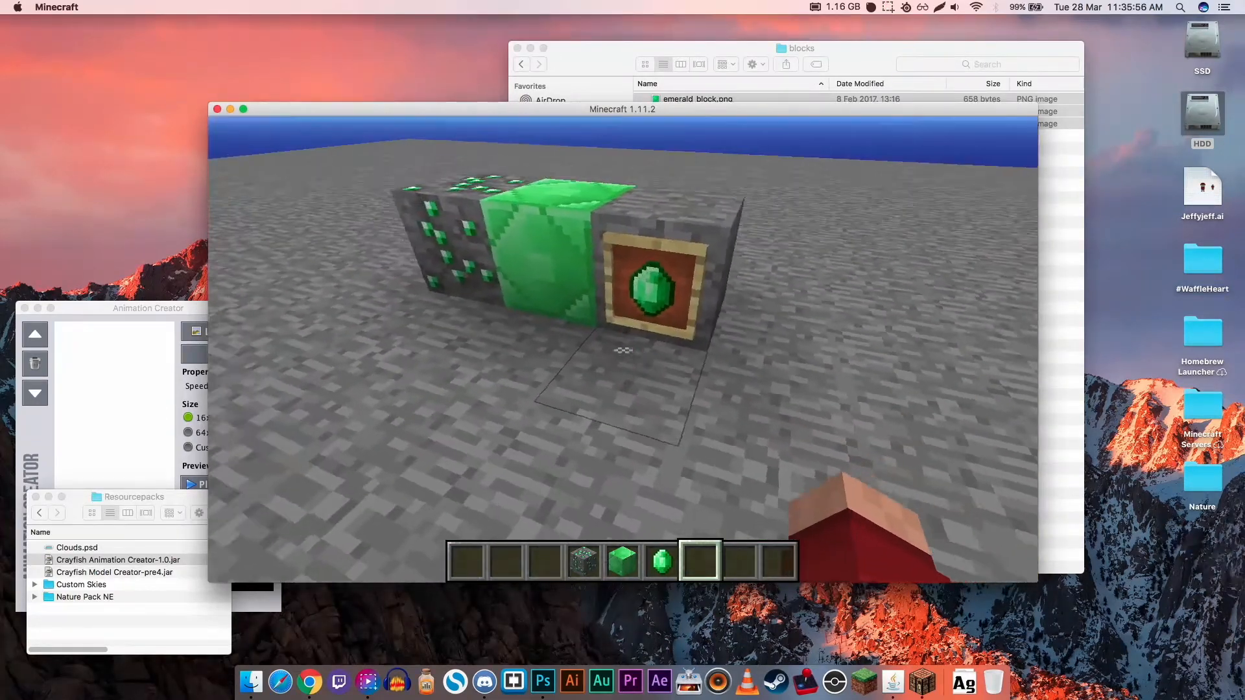
key("w")
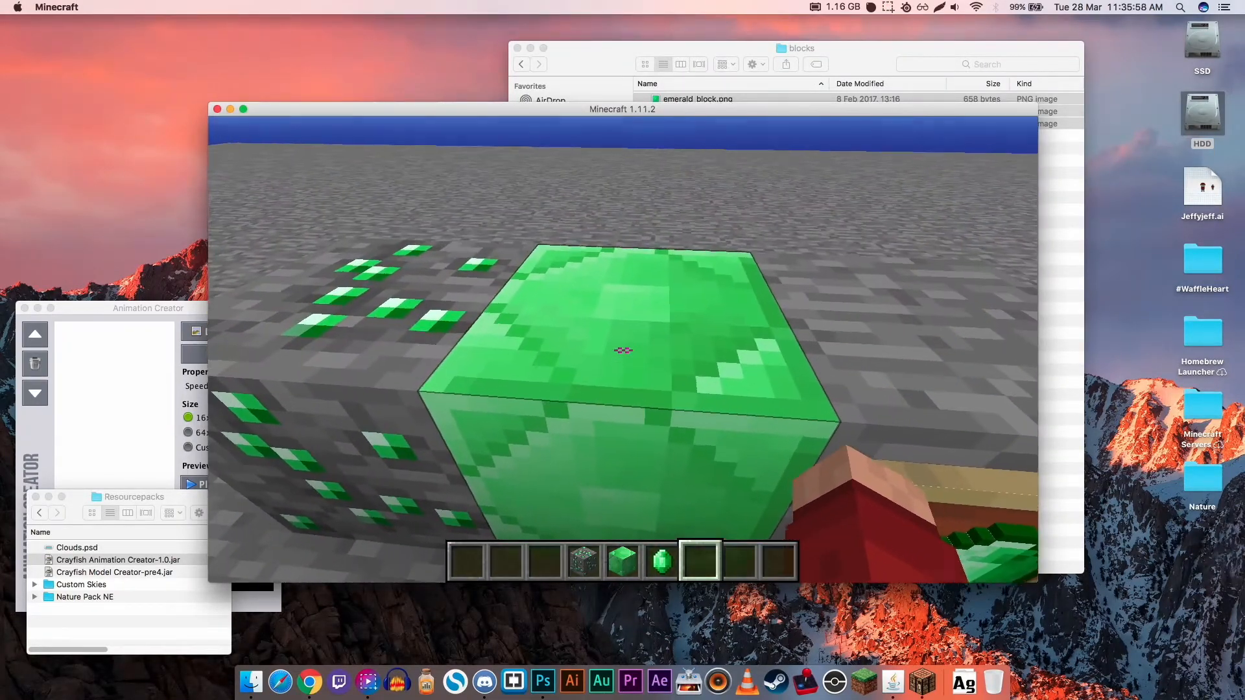
key("s")
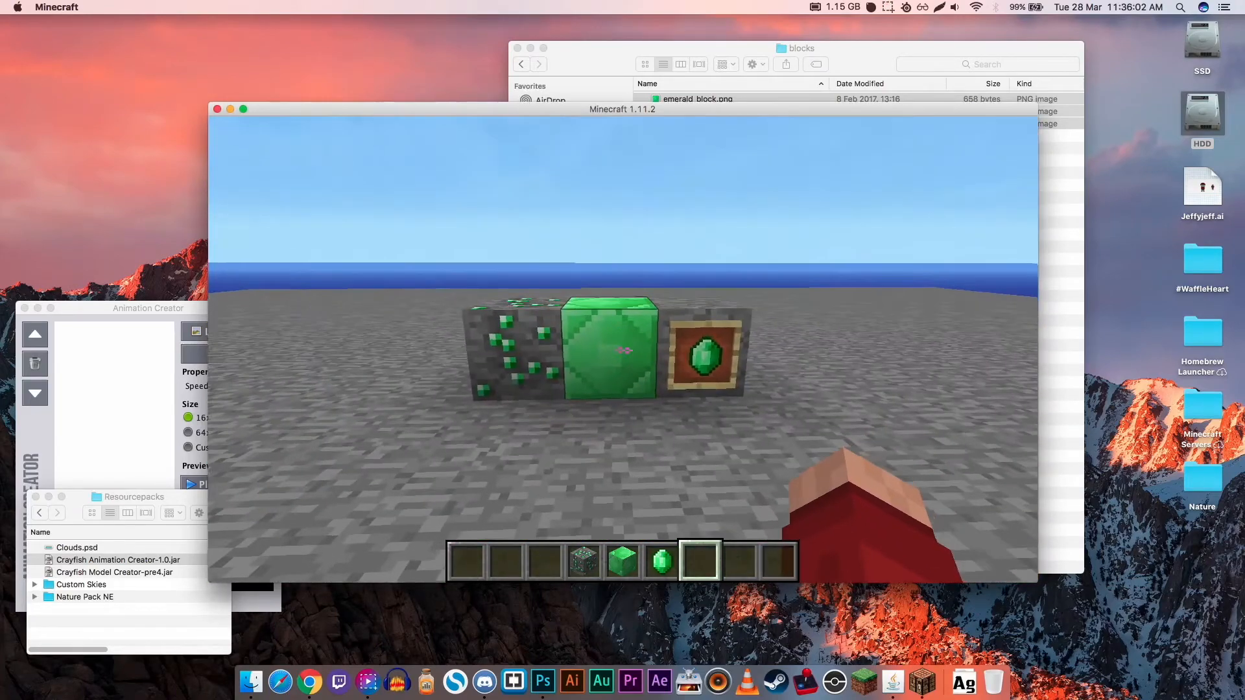
key("w")
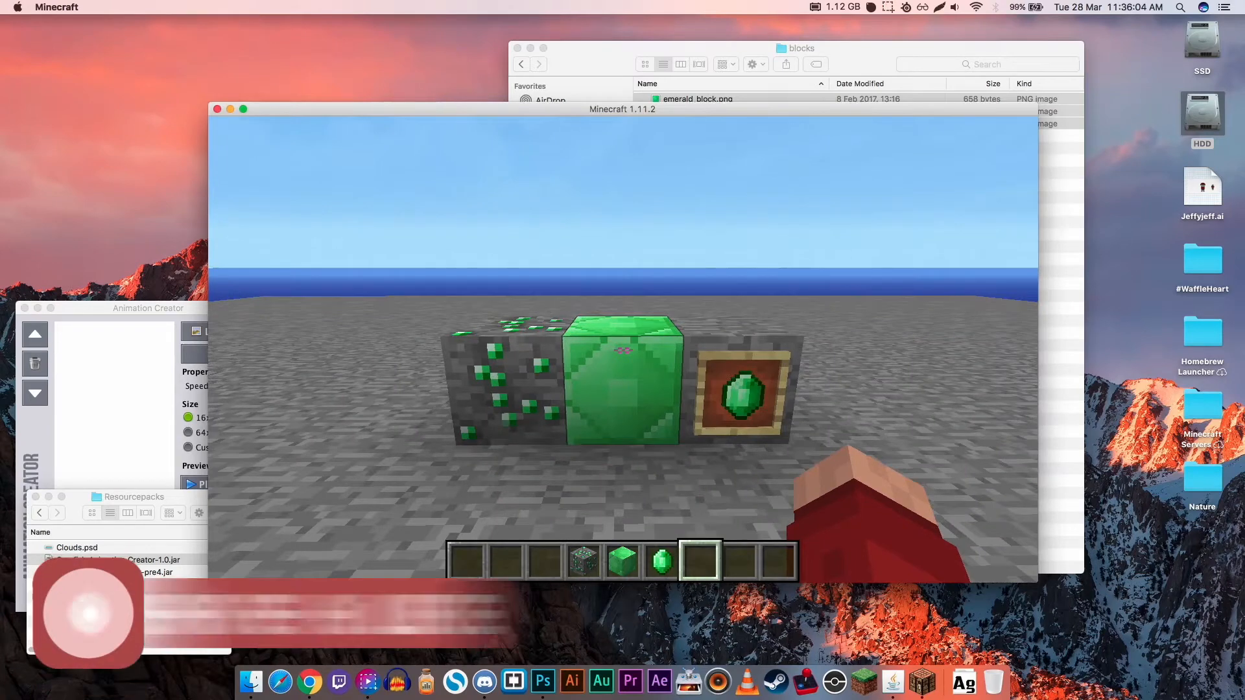
- Switch from Minecraft to the Finder blocks window and go back up to the Tutorial Pack folder
key("t")
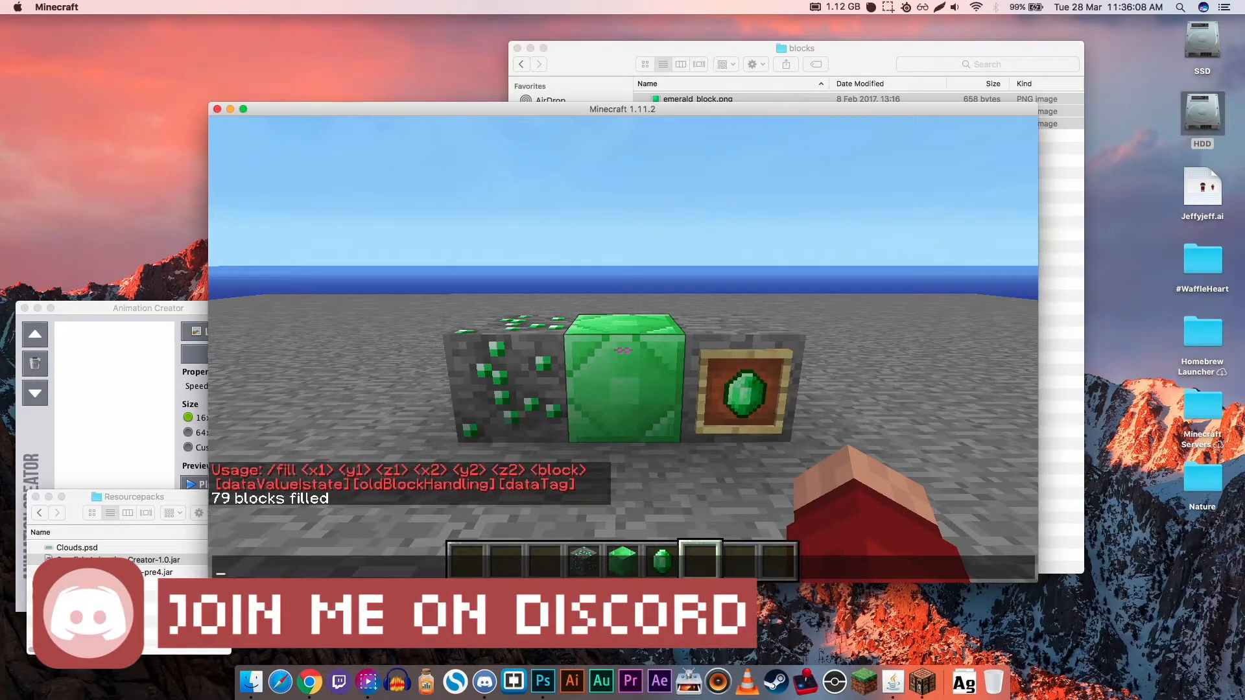
left_click(855, 49)
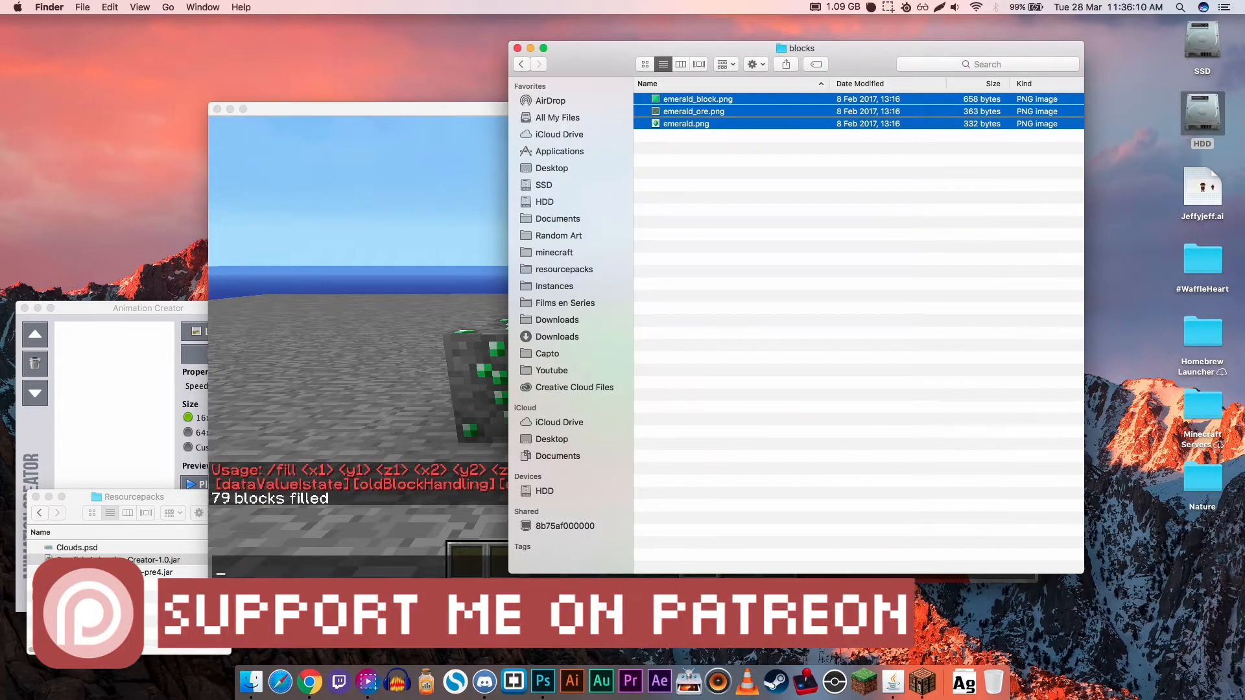
left_click(520, 64)
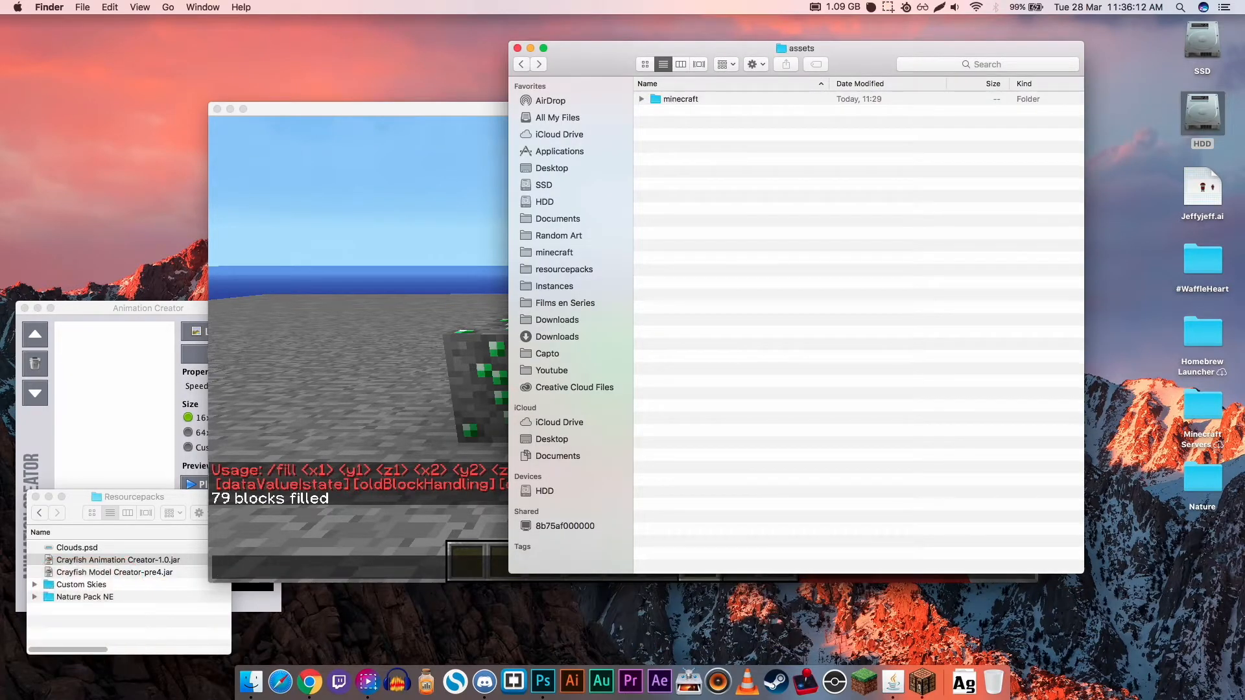
left_click(521, 63)
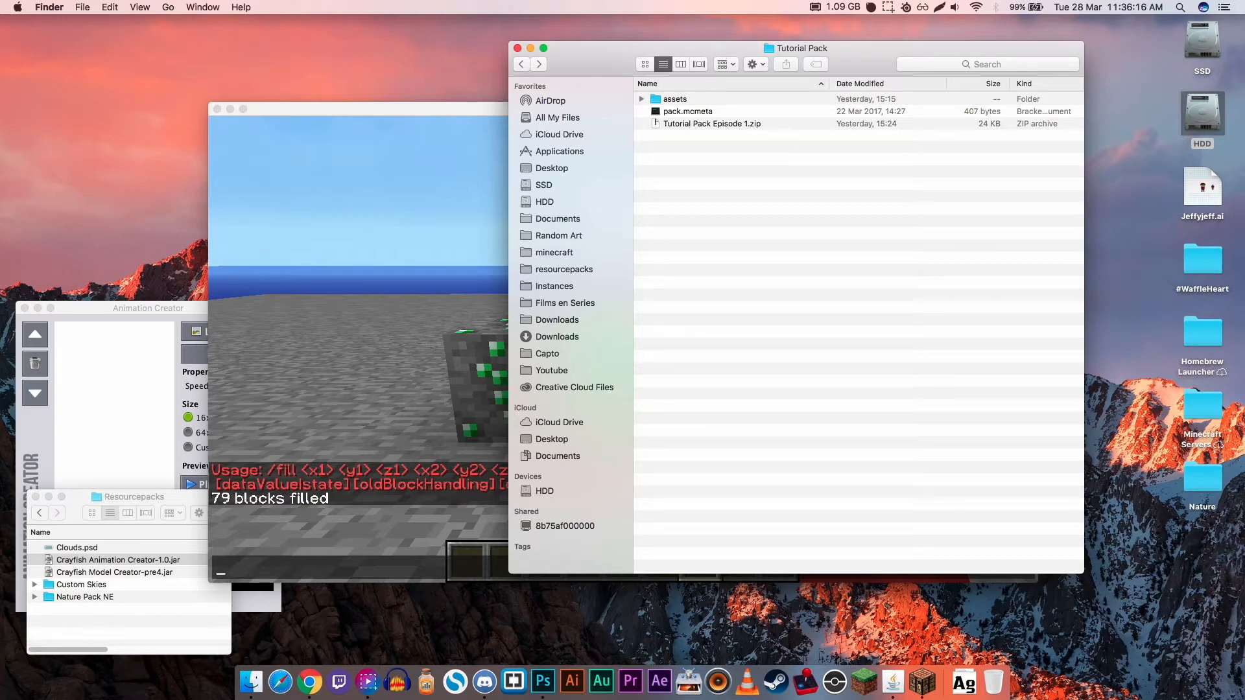
- Move Tutorial Pack Episode 1.zip from the Tutorial Pack folder to the Trash
left_click(675, 100)
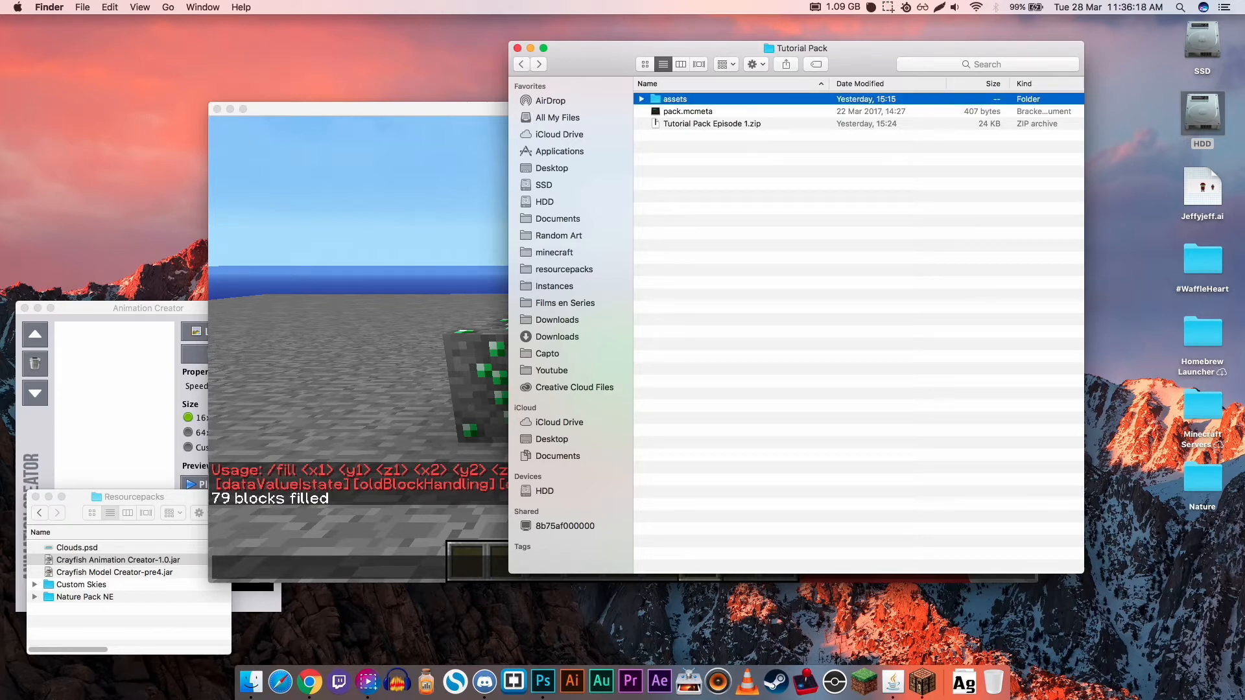
left_click(687, 112)
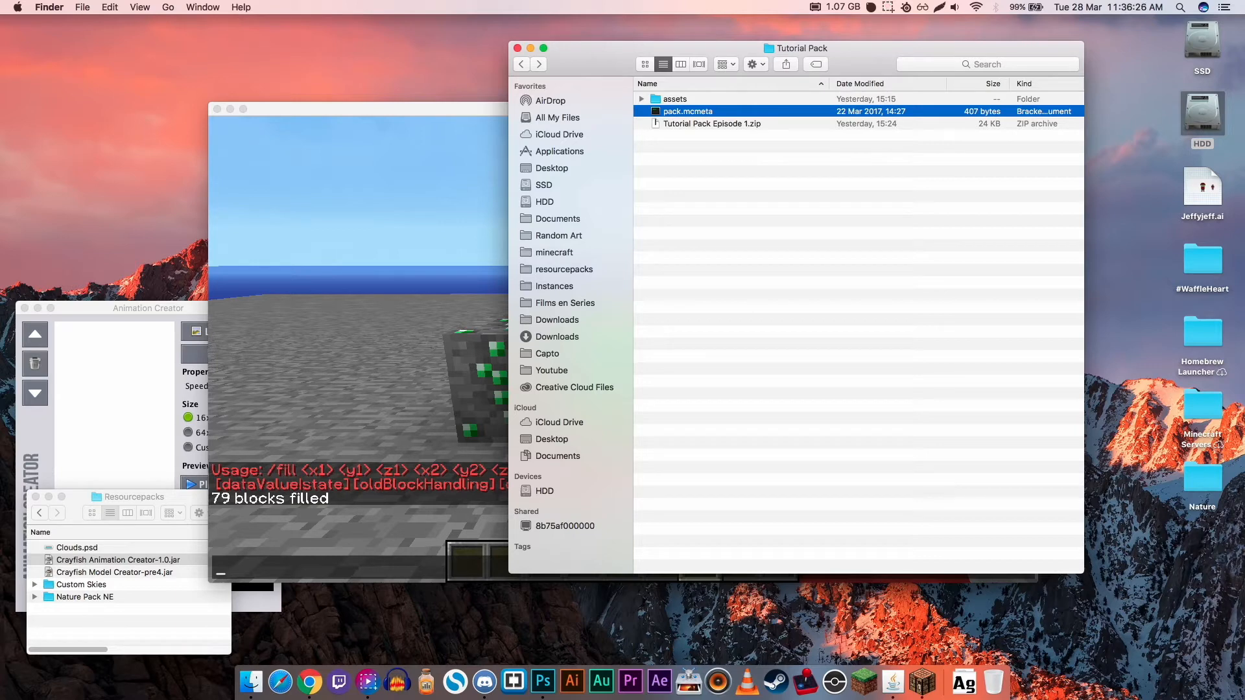
left_click(675, 99)
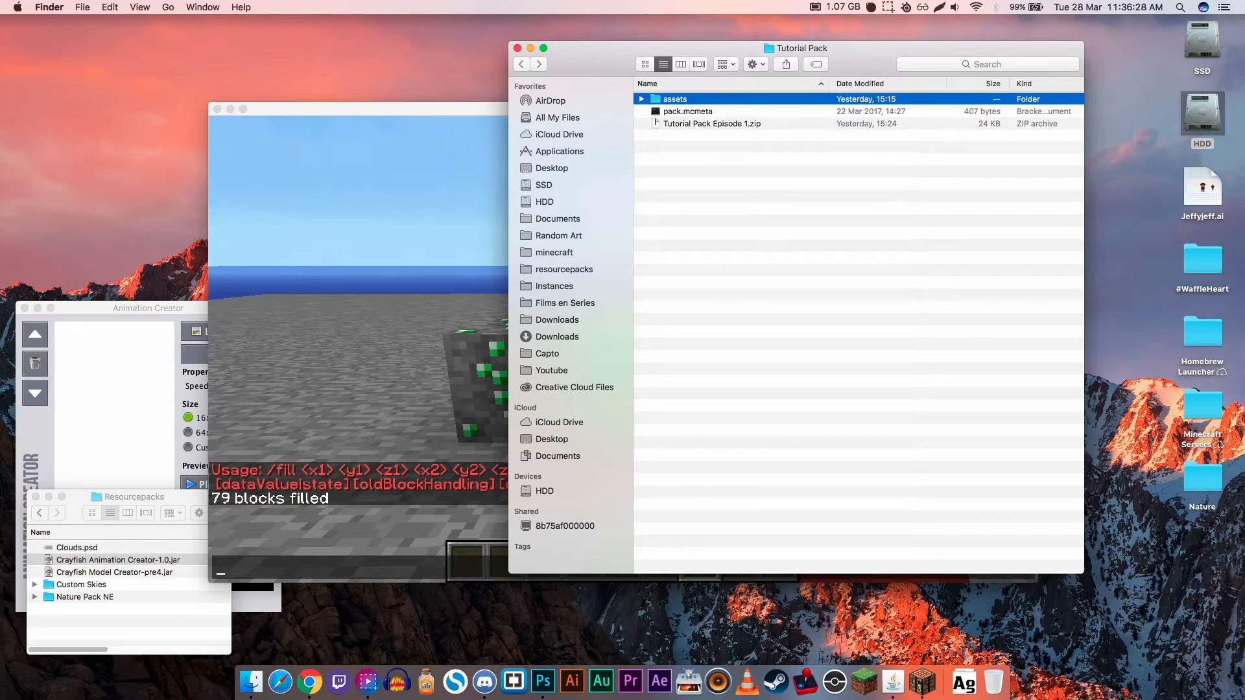
left_click_drag(678, 124, 995, 681)
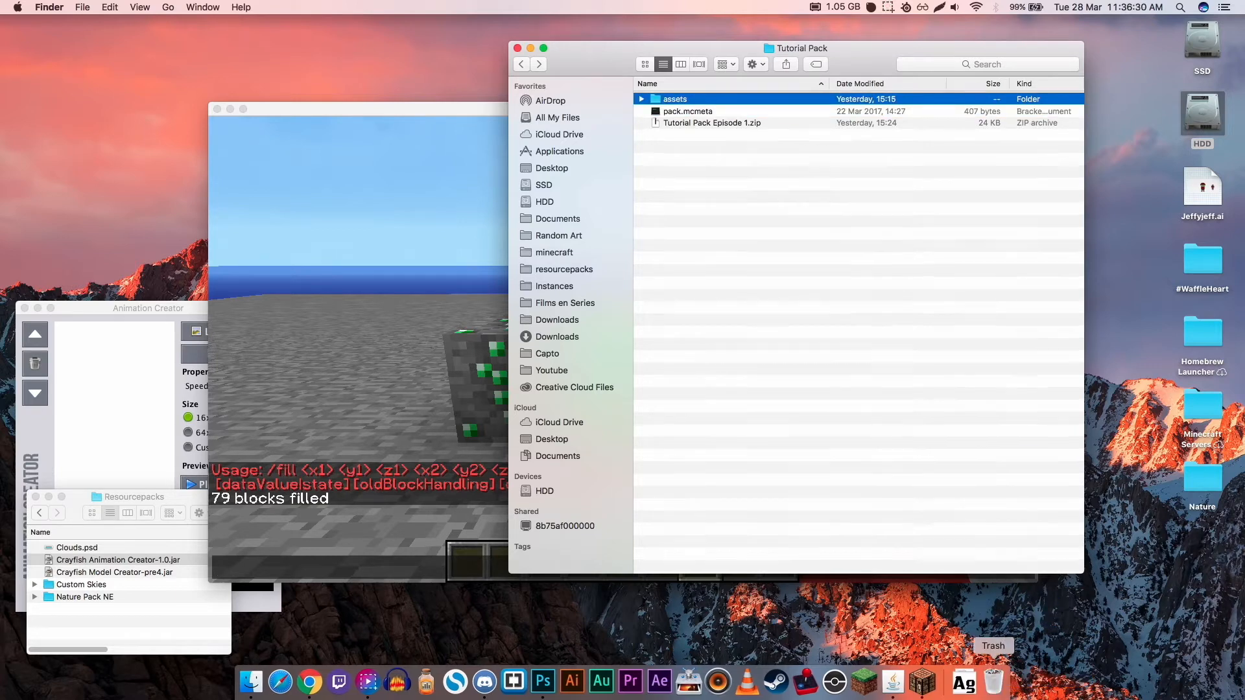
left_click(862, 337)
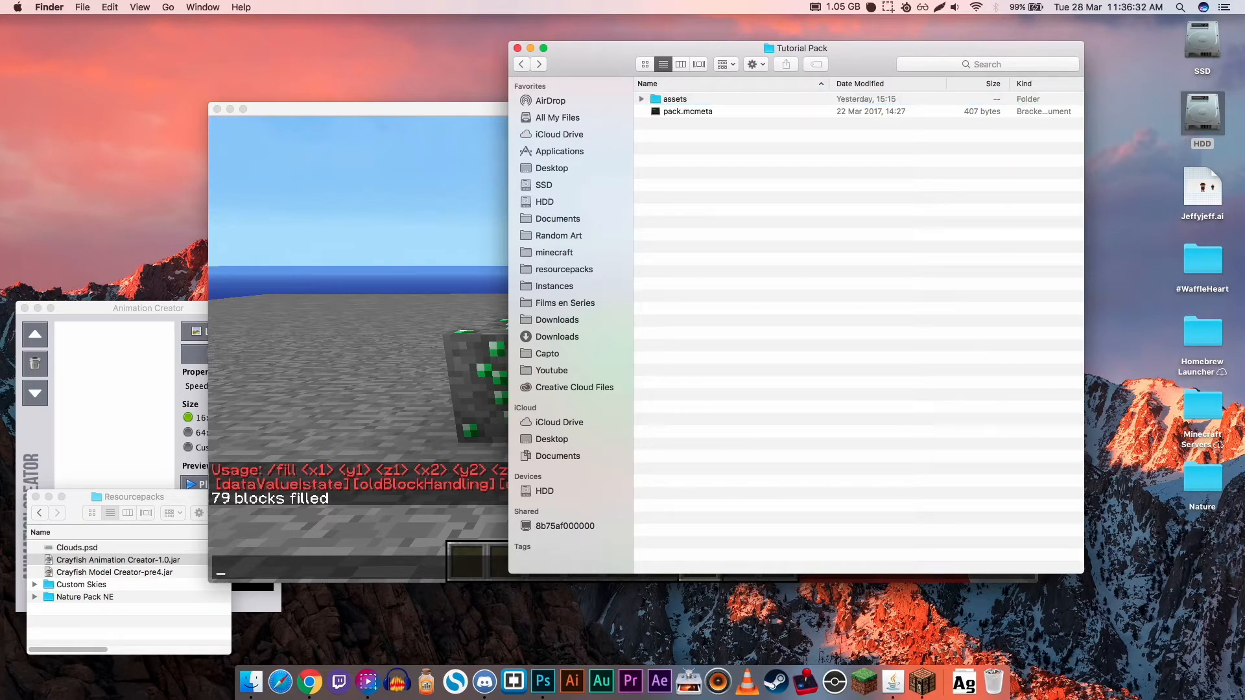
- Open the blocks folder inside assets, minecraft and textures, and select emerald.png
double_click(675, 99)
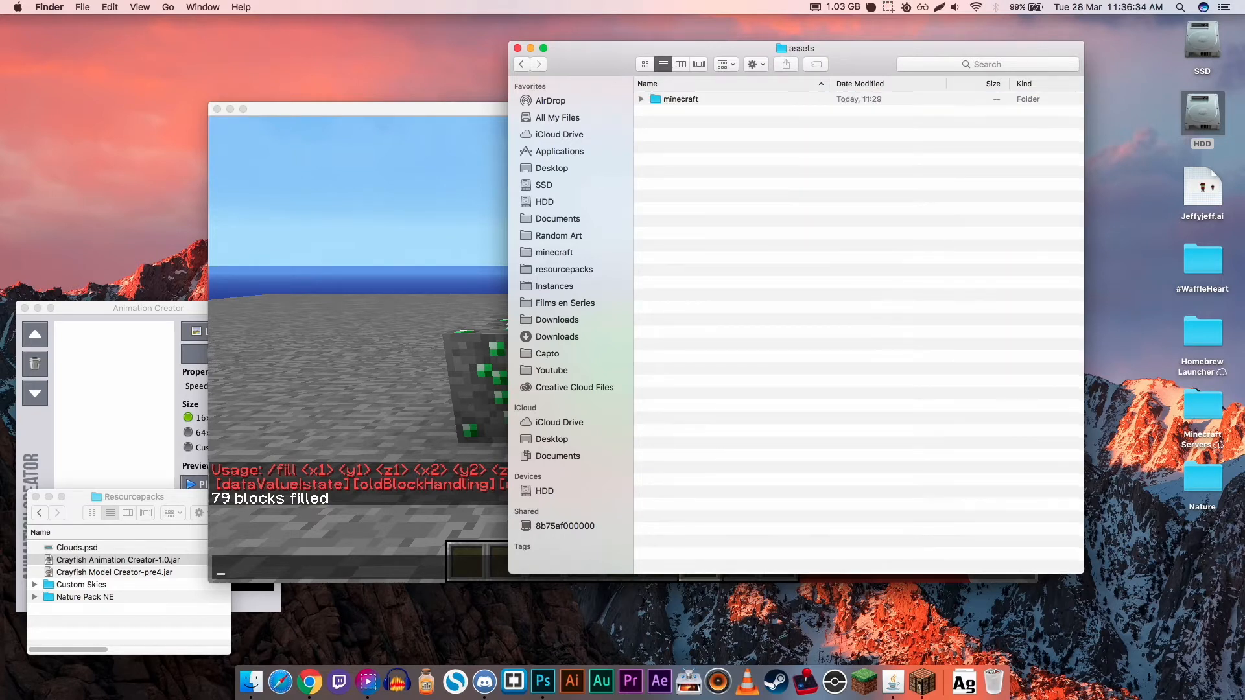
double_click(675, 99)
double_click(675, 99)
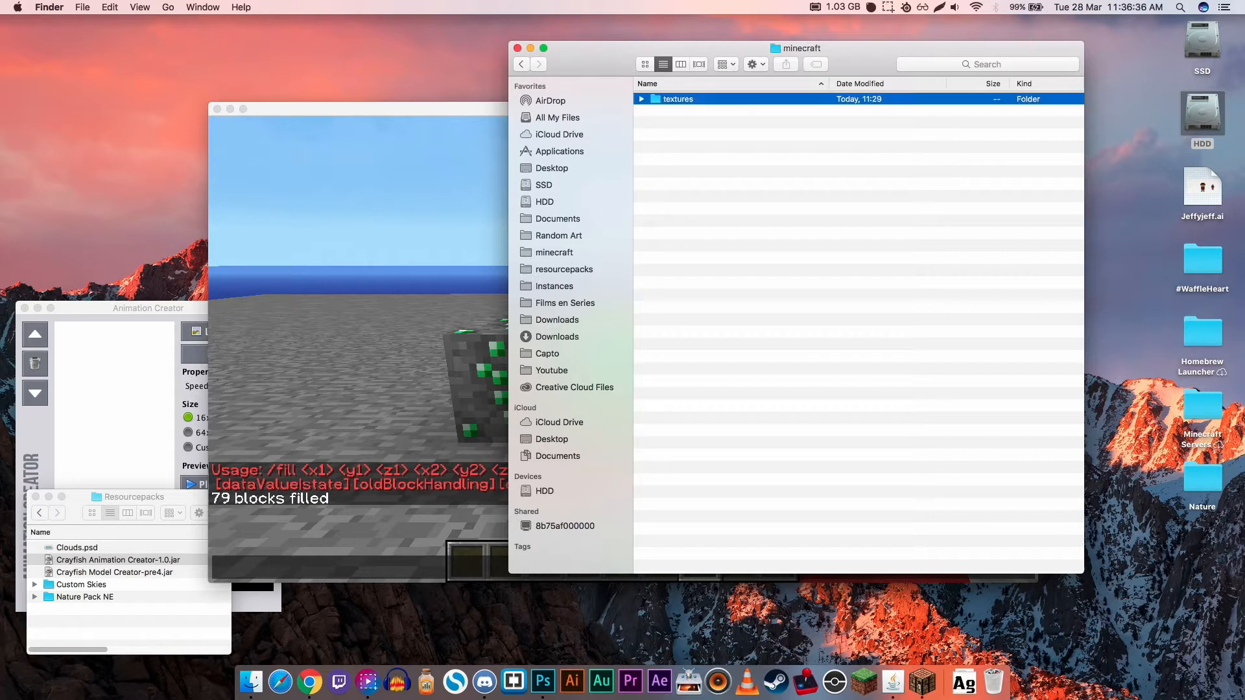
double_click(675, 100)
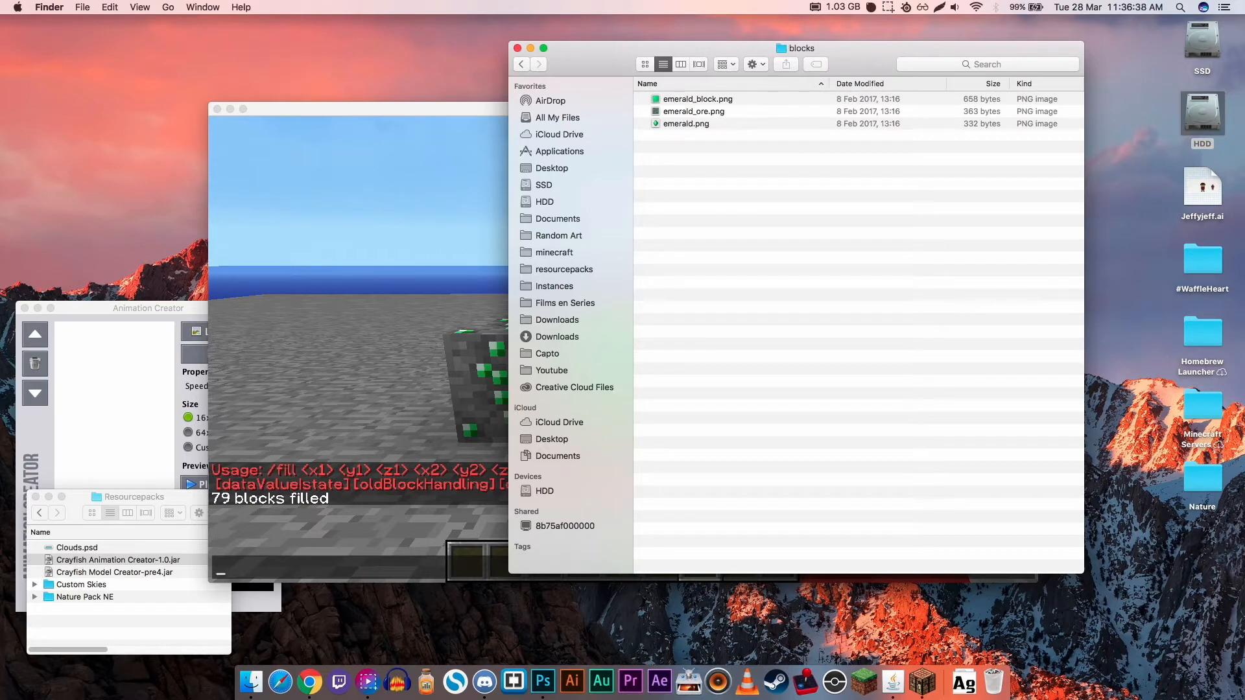
left_click(675, 99)
left_click(686, 123, "shift")
left_click(714, 194)
left_click(686, 124)
- Create a new folder named items in the textures folder
left_click(522, 64)
right_click(687, 142)
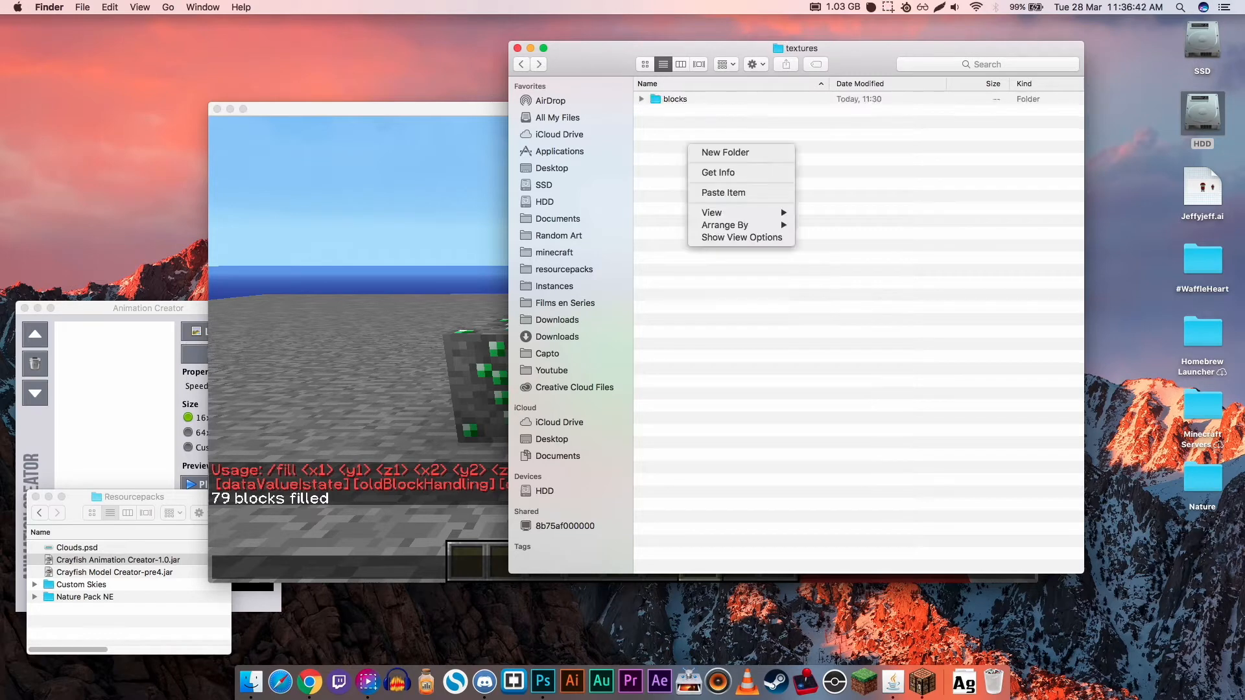
left_click(713, 153)
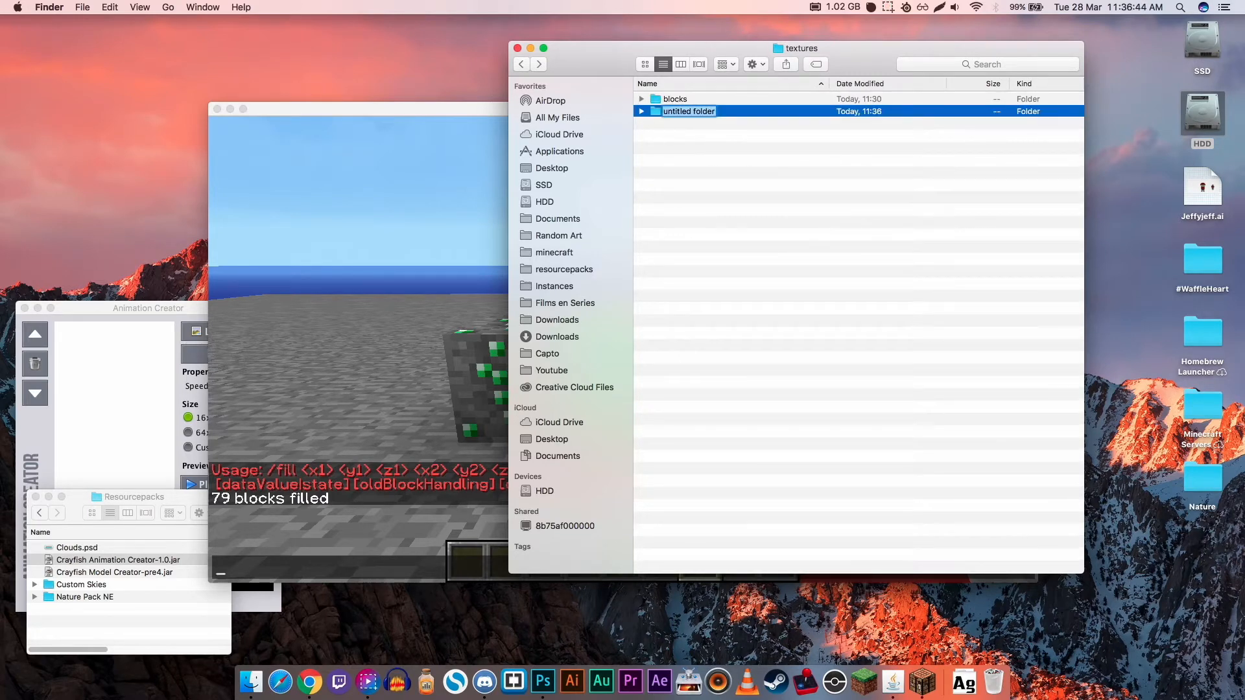
type("items")
key("Return")
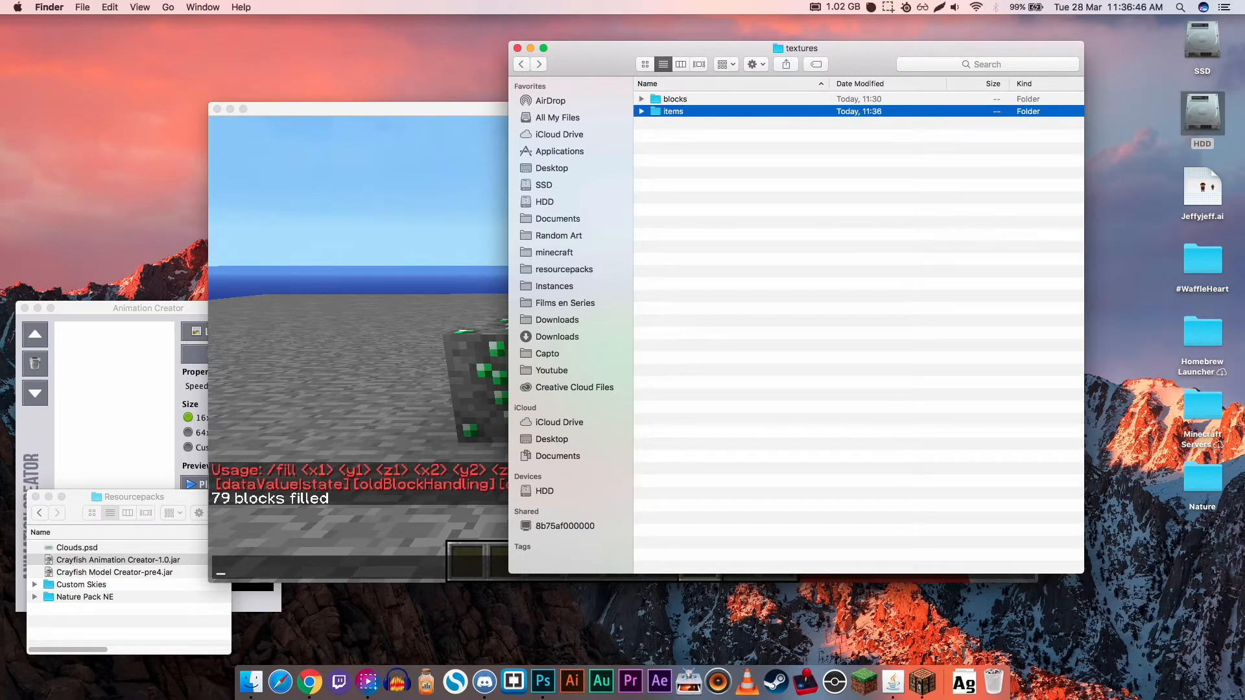
- Move emerald.png from the blocks folder into the items folder and expand both folders to check their contents
left_click(641, 99)
left_click_drag(700, 137, 688, 148)
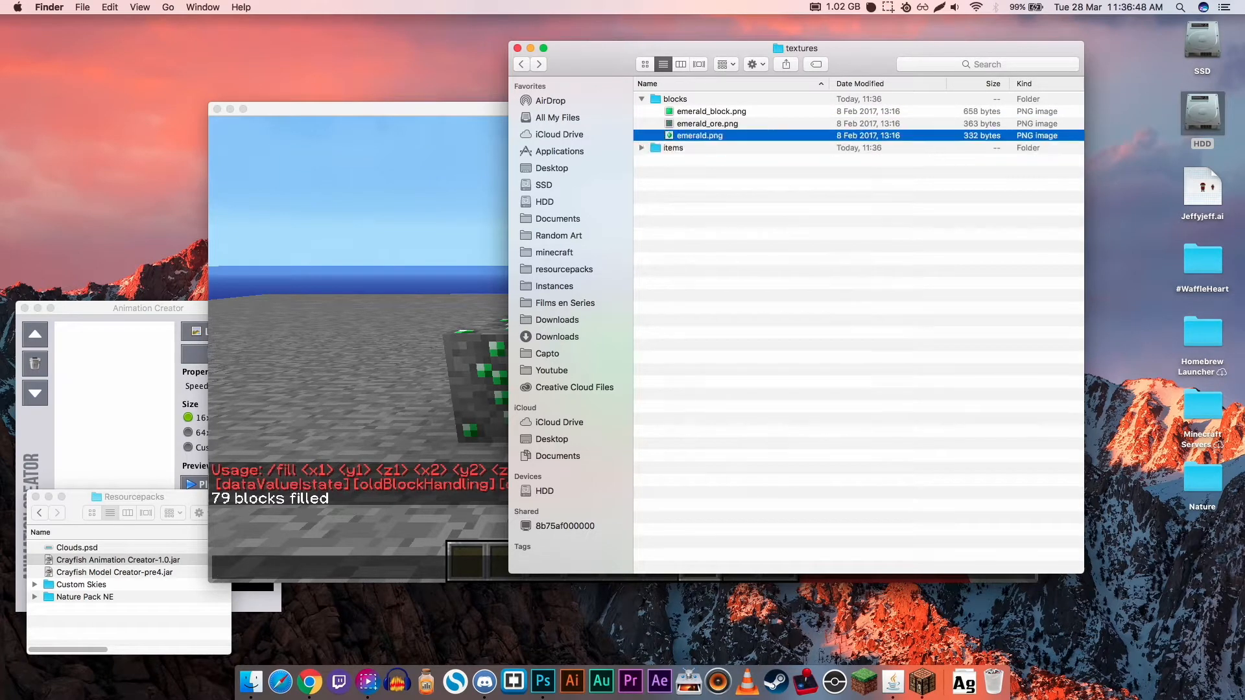
left_click(641, 100)
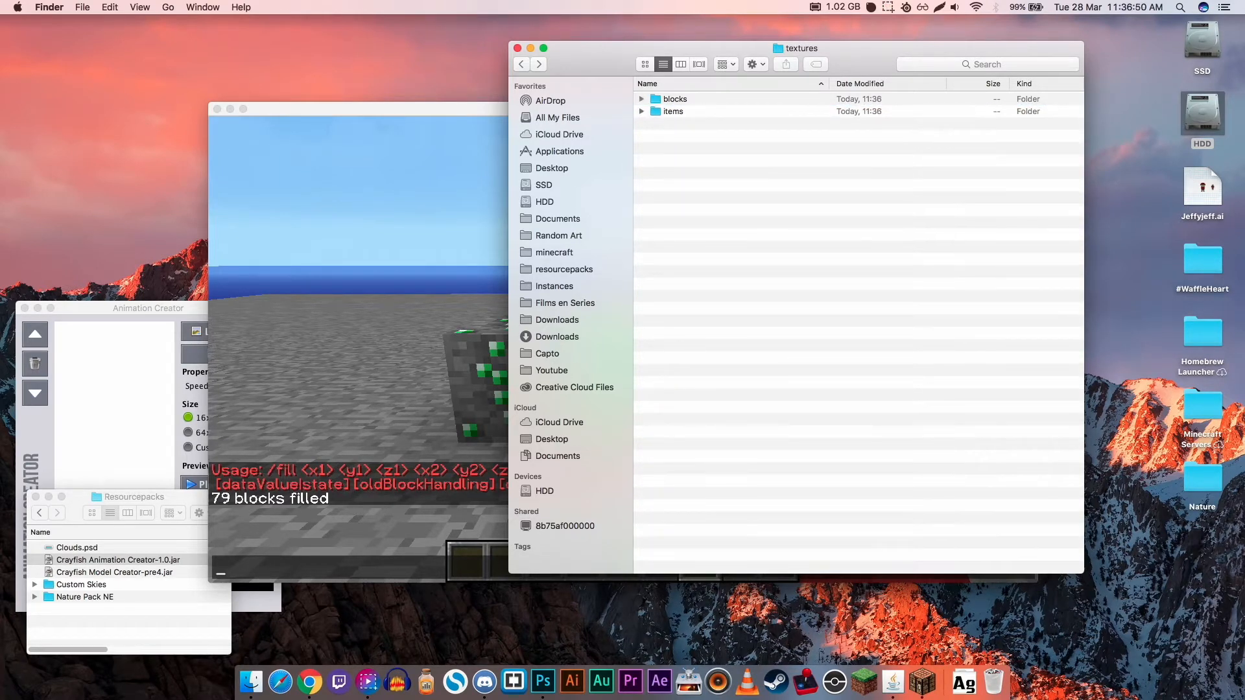
left_click(642, 112)
left_click(642, 99)
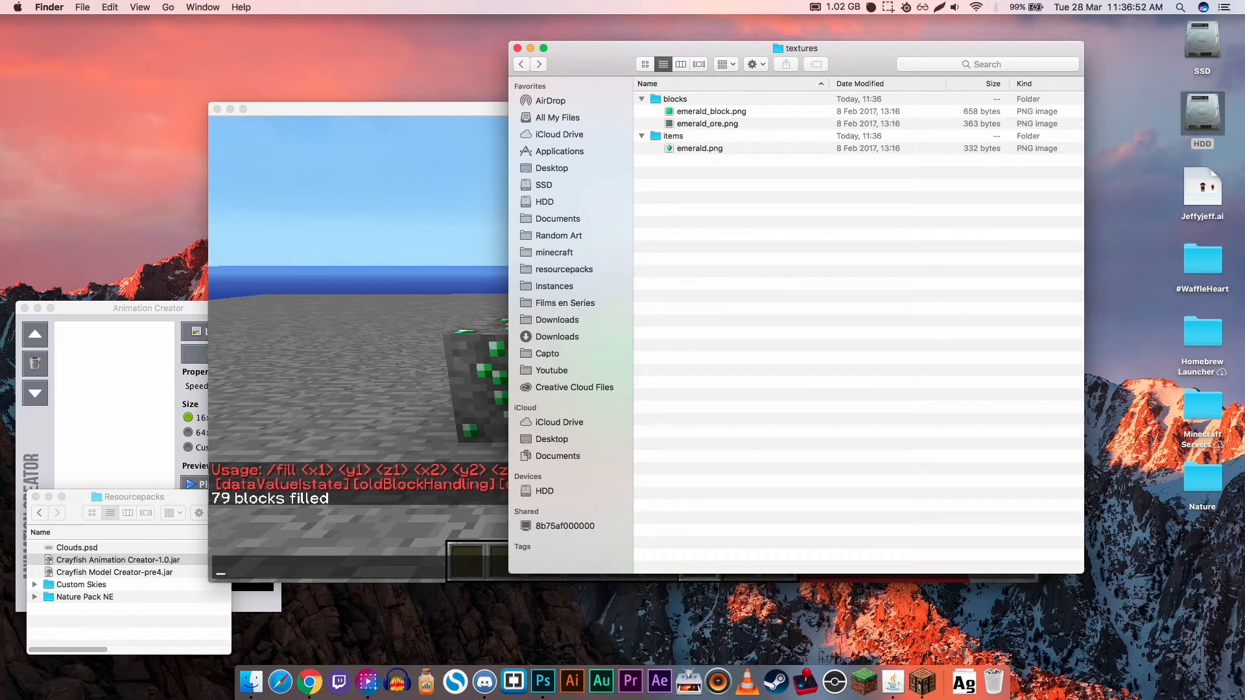
- Open emerald.png, emerald_block.png and emerald_ore.png in Photoshop and cycle through the three documents
left_click(699, 148)
left_click_drag(700, 149, 543, 680)
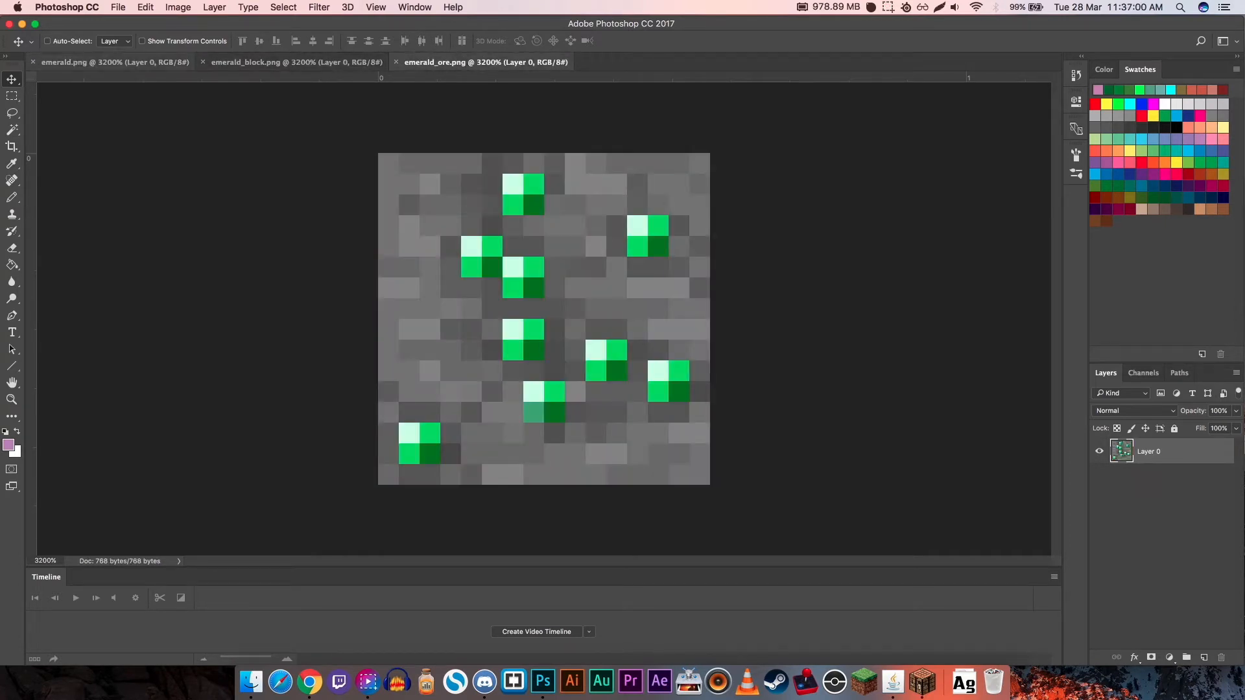
key("ctrl+Tab")
key("ctrl+Tab")
key("ctrl+Tab")
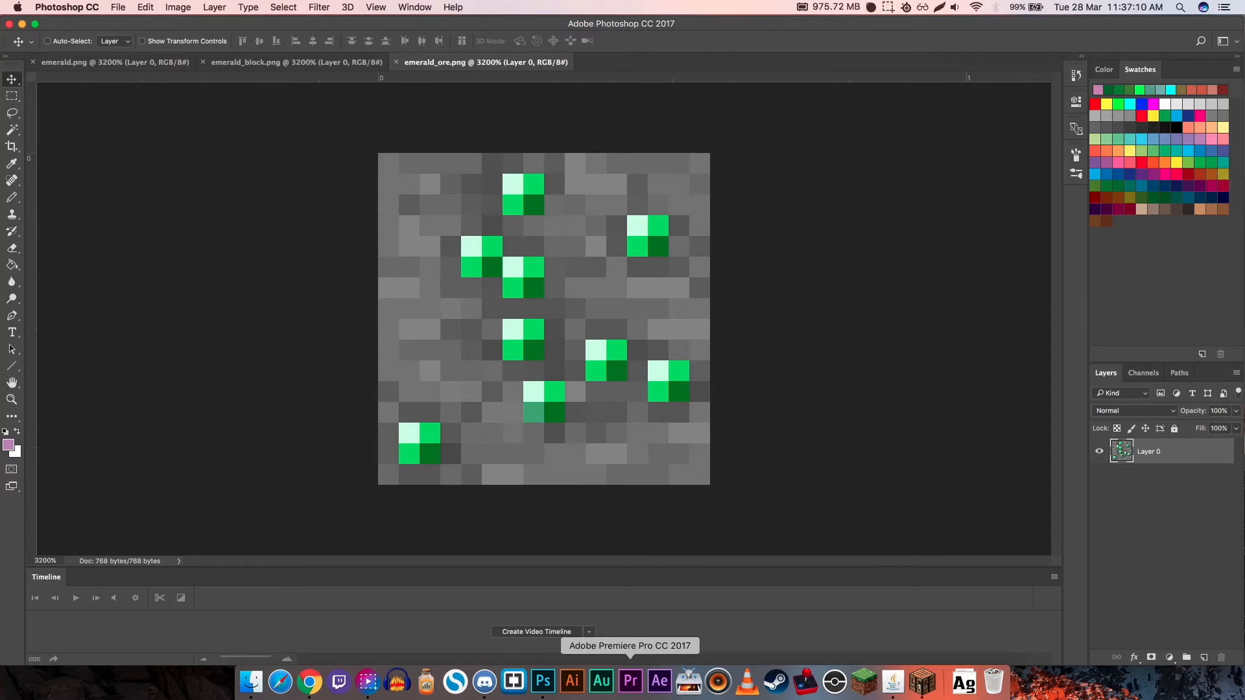
- Bring up the Animation Creator window to view its options, minimize it and return to emerald_ore.png in Photoshop
left_click(893, 680)
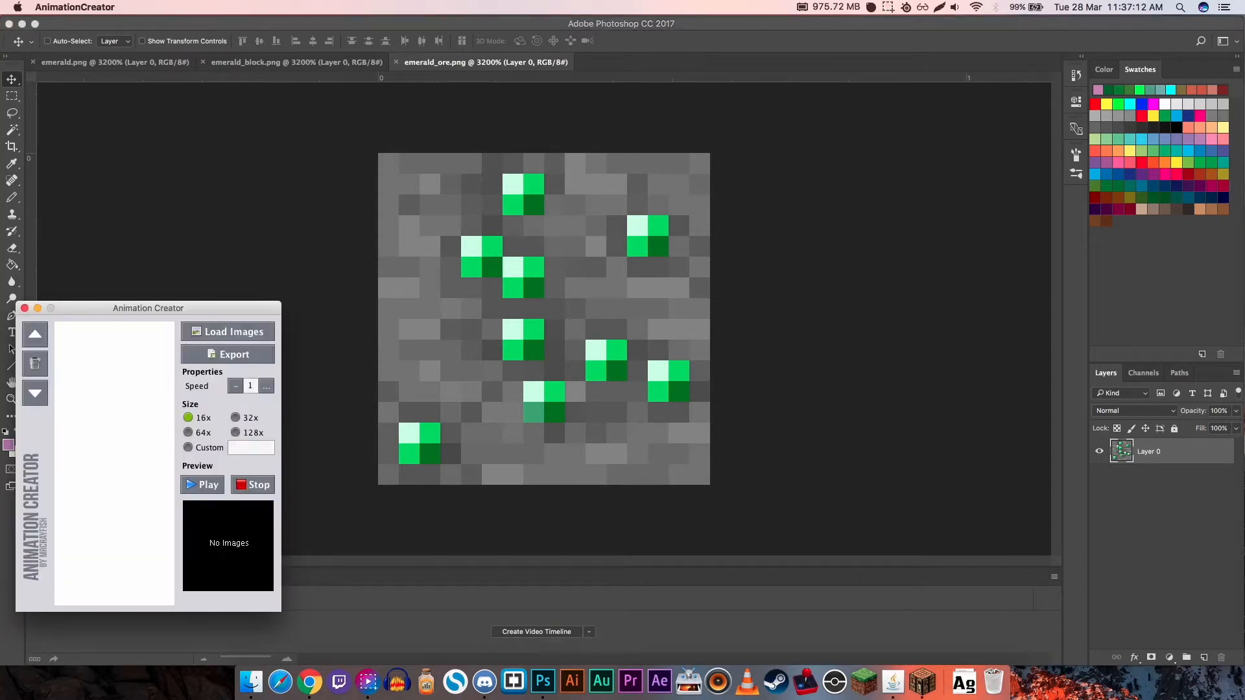
left_click_drag(148, 307, 236, 162)
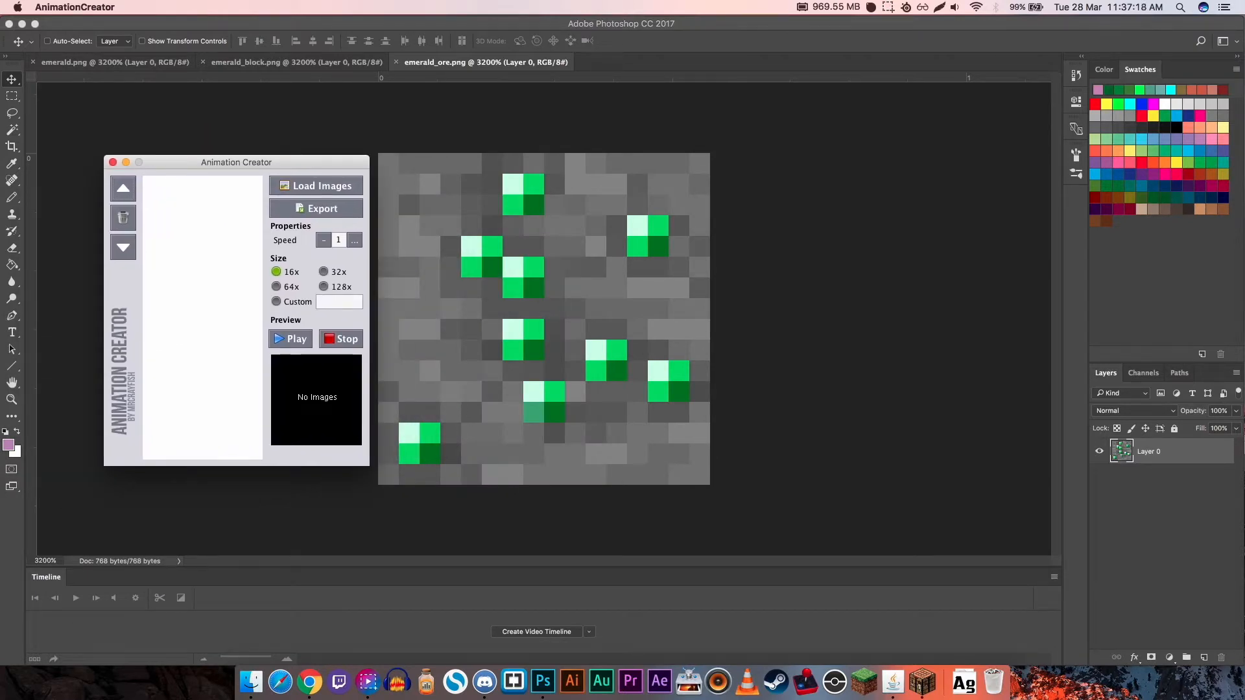
left_click_drag(236, 162, 166, 303)
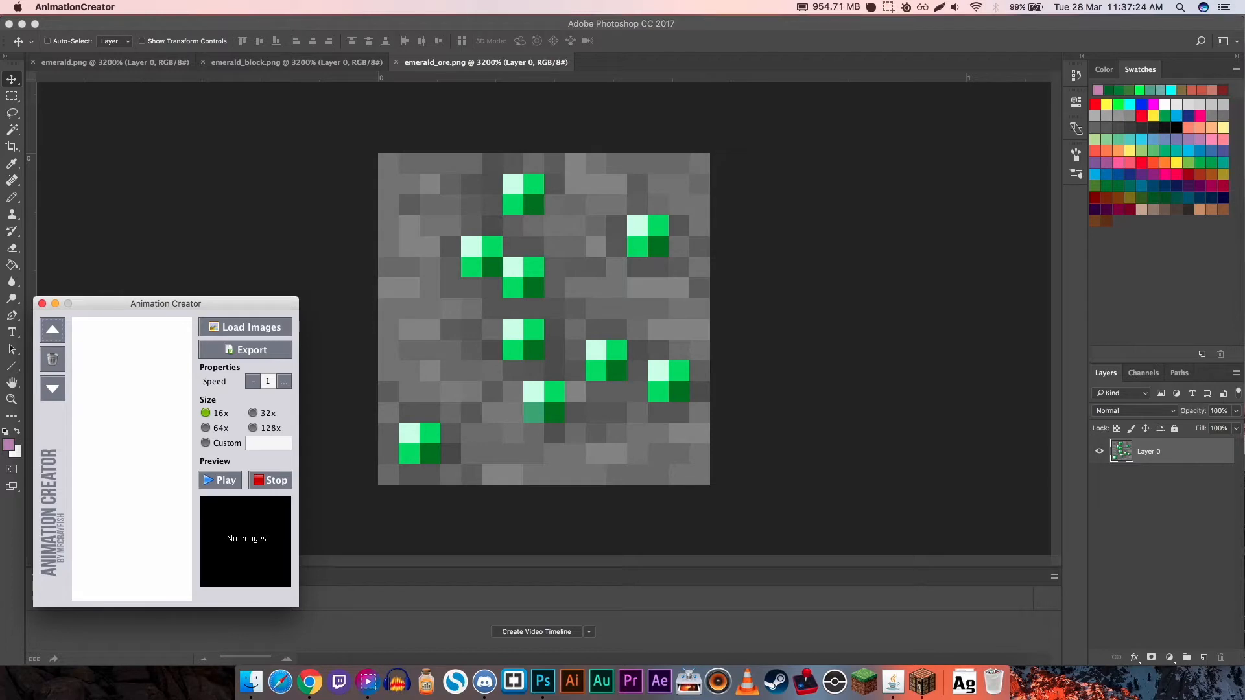
left_click(55, 304)
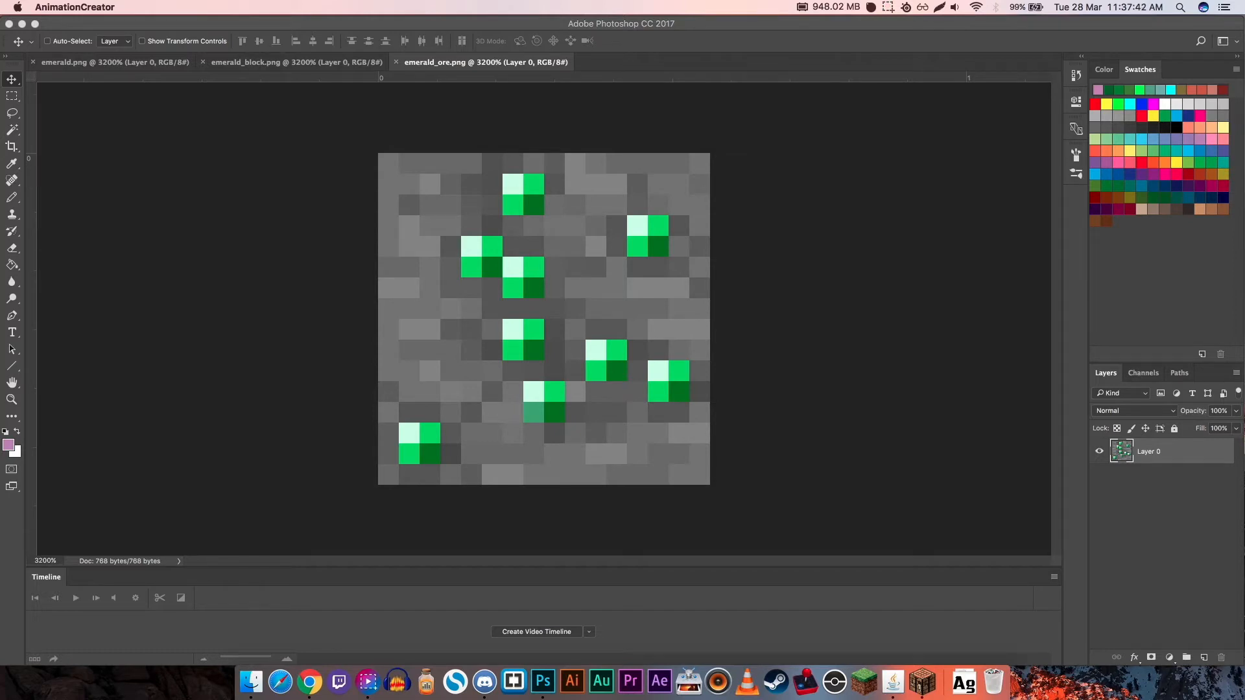
key("super+Tab")
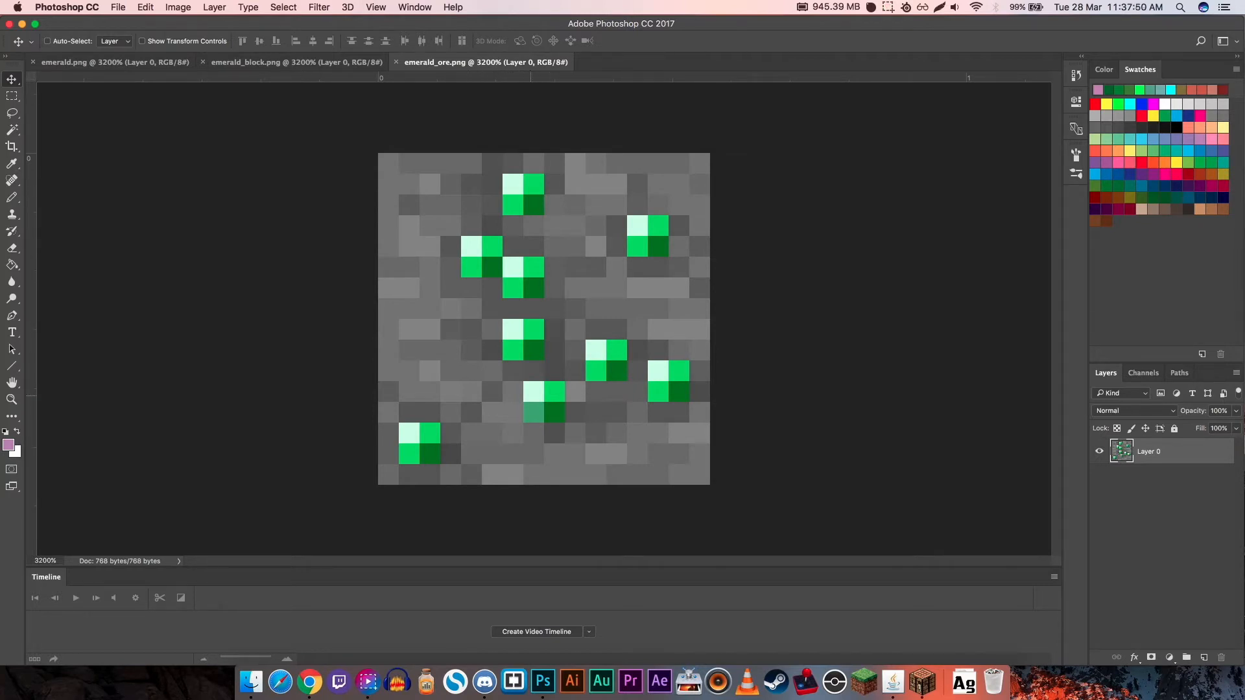
- Select all the emerald gem squares in the ore texture with rectangular marquees and copy them onto a new layer
key("m")
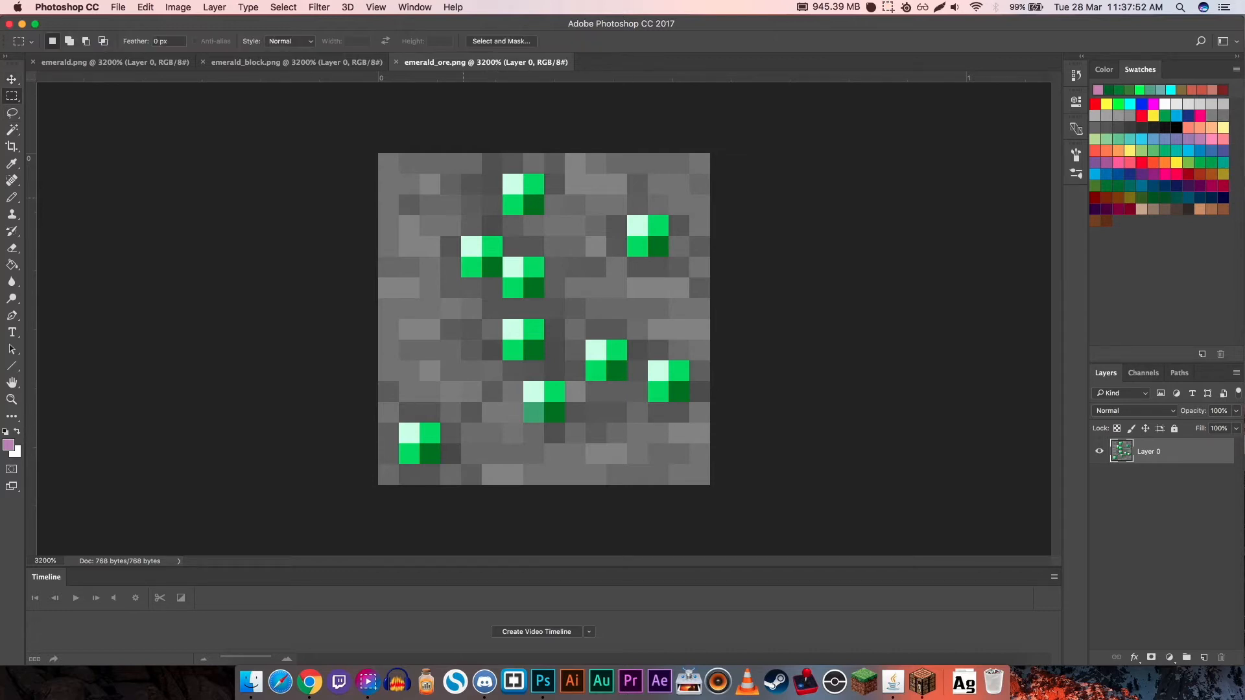
left_click_drag(502, 173, 544, 215)
left_click_drag(627, 215, 668, 256)
left_click_drag(461, 236, 544, 360)
left_click_drag(399, 423, 441, 464)
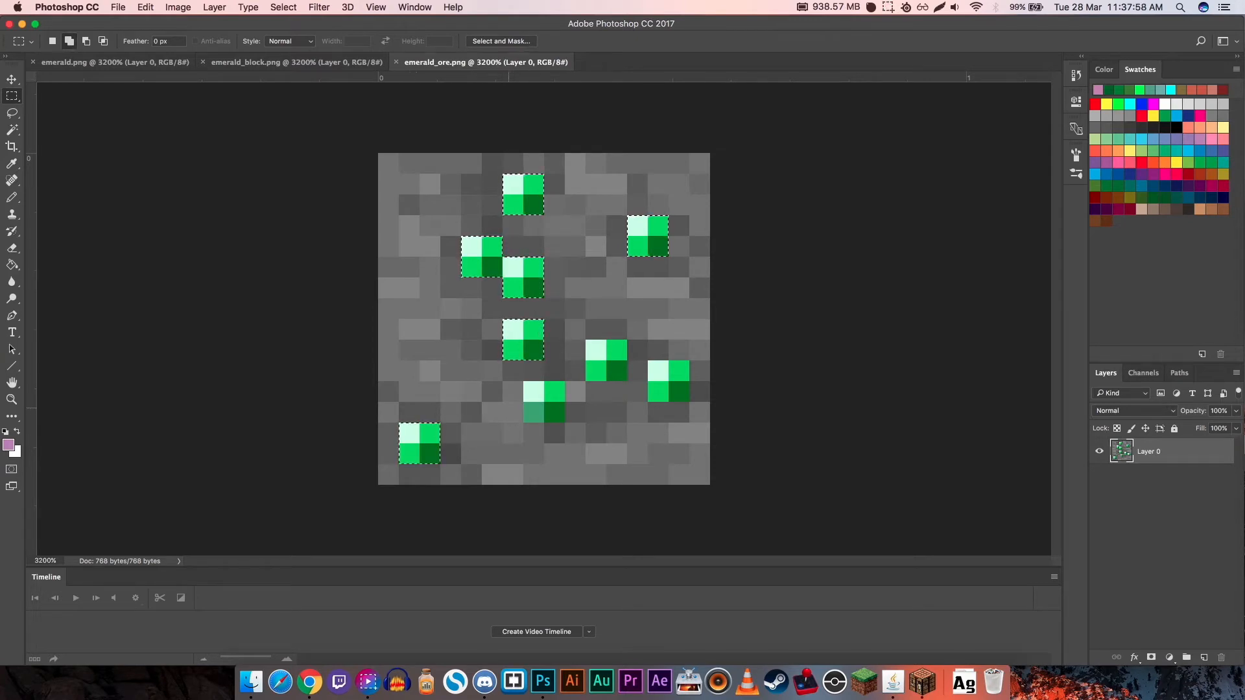
left_click_drag(523, 381, 564, 423)
left_click_drag(586, 340, 689, 402)
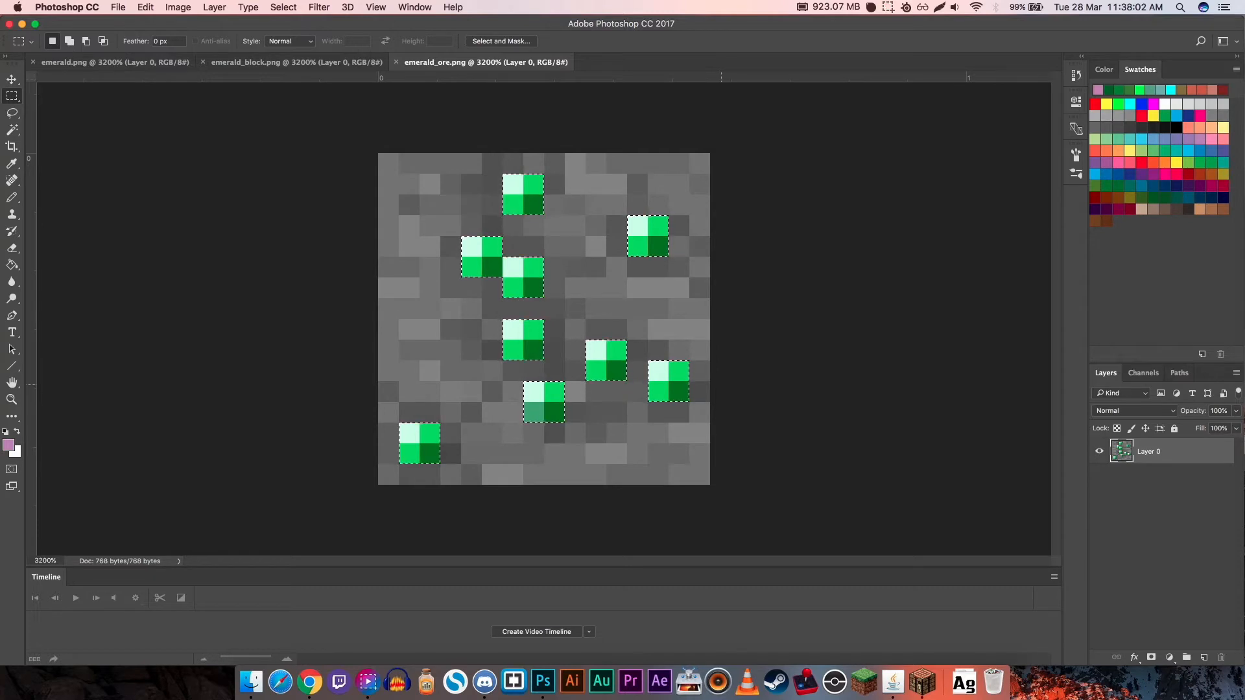
key("super+j")
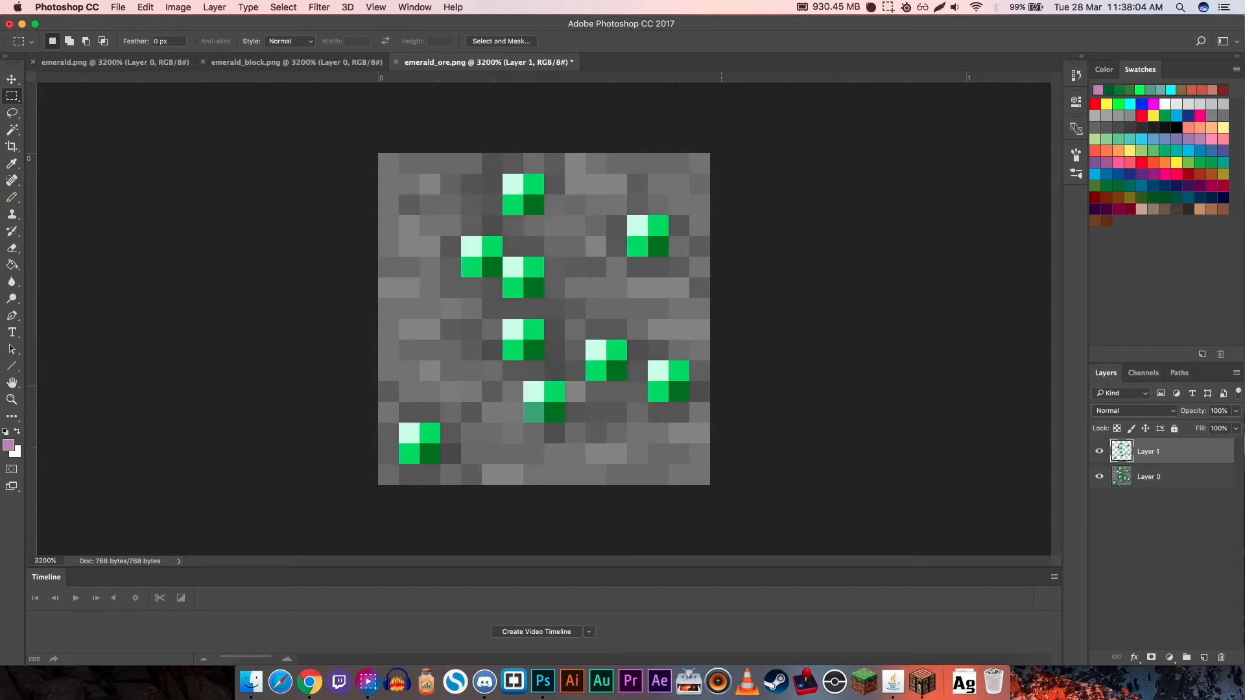
- Toggle the visibility of Layer 0 and Layer 1 to check how the gems are separated from the stone
left_click(1099, 476)
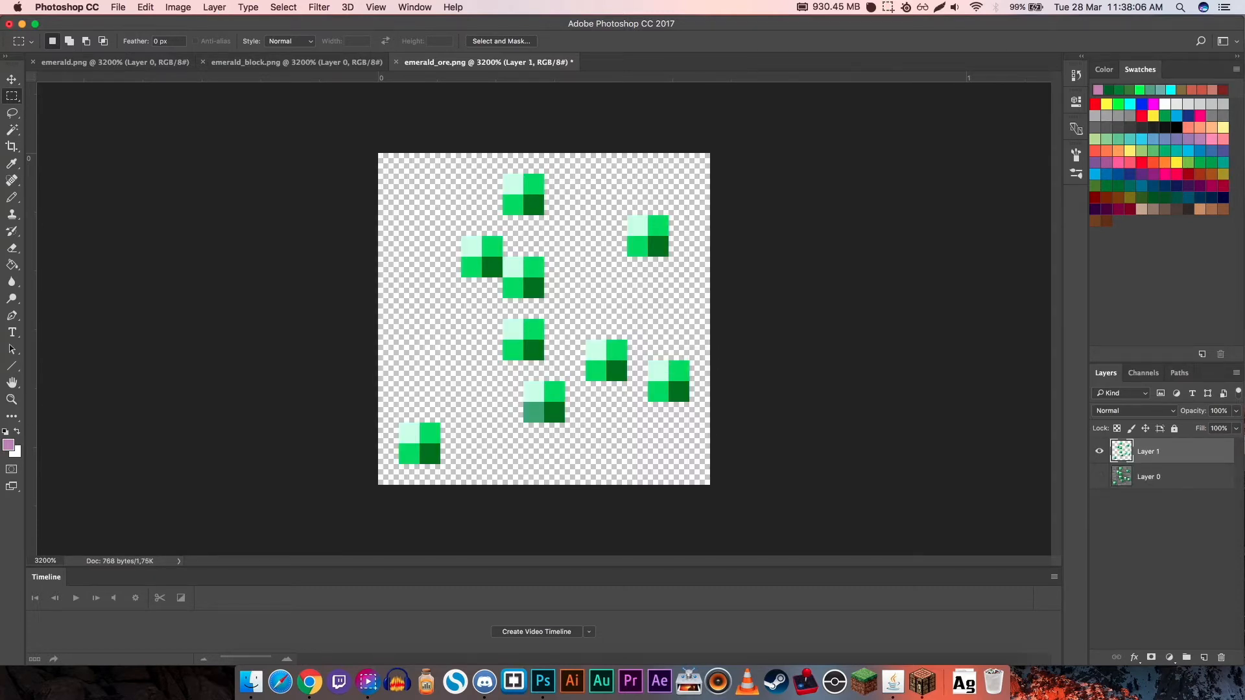
left_click(1099, 477)
left_click(1099, 477)
left_click(1099, 477)
left_click(1099, 451)
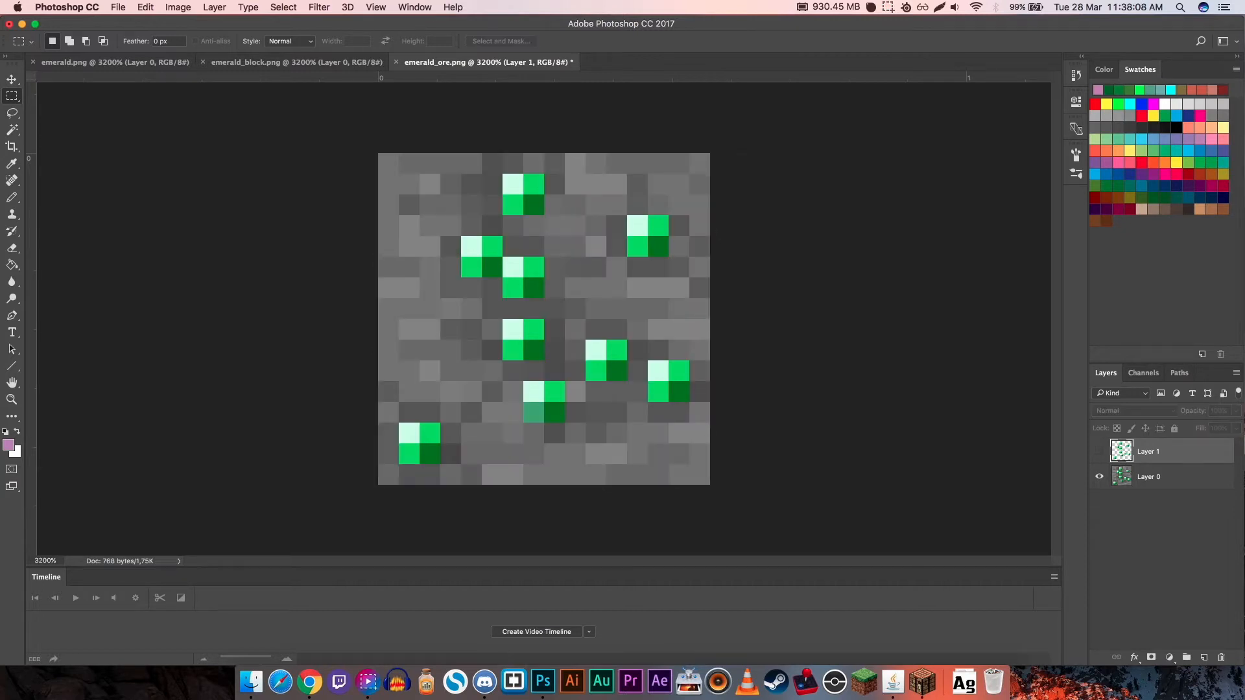
left_click(1099, 451)
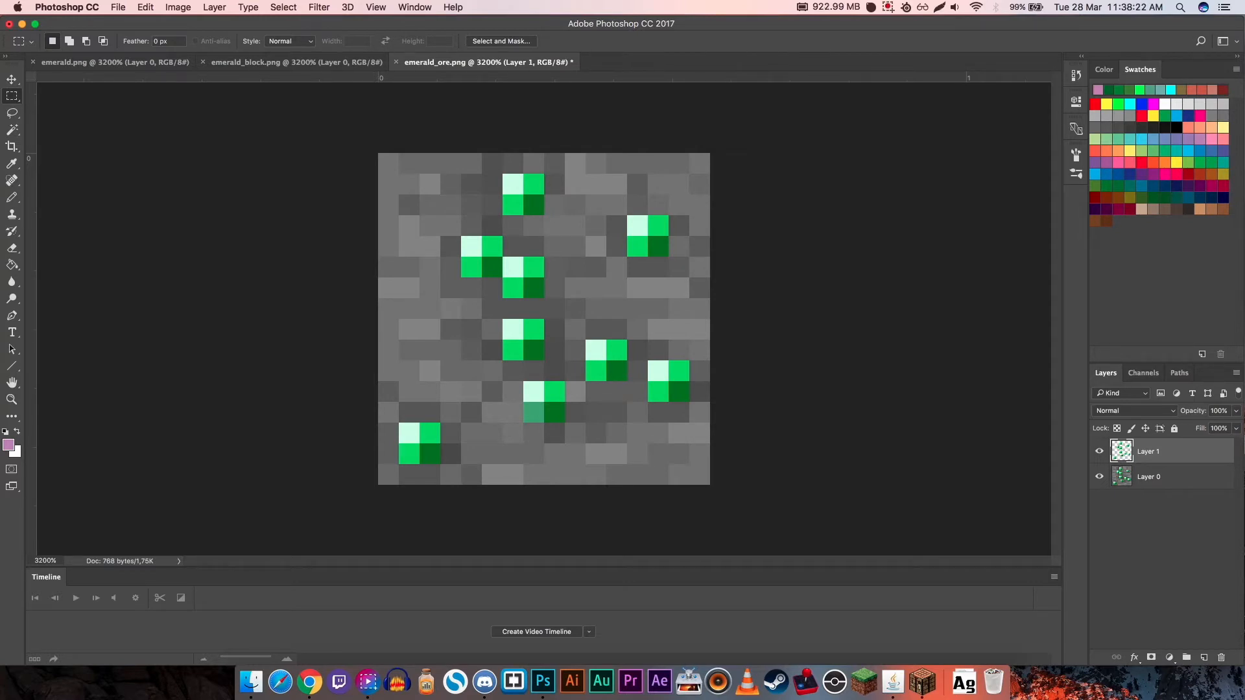
- Create a timeline for the document as a frame animation and set its first frame to No delay
left_click(536, 631)
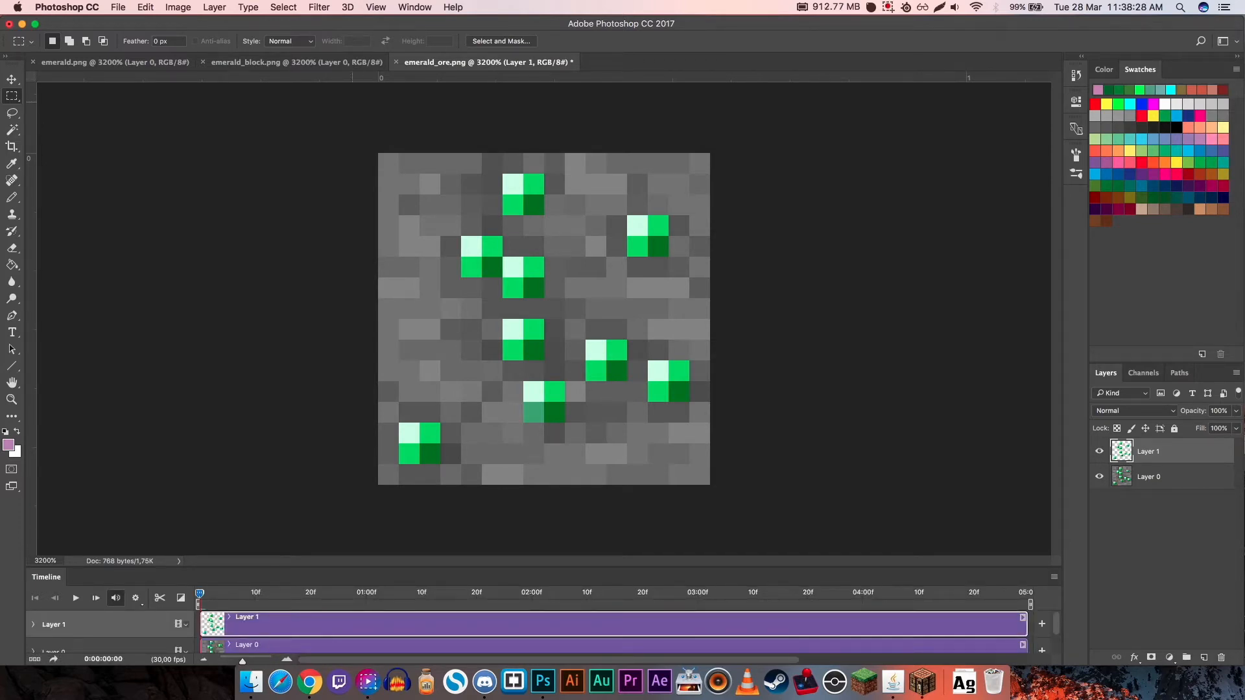
left_click(376, 7)
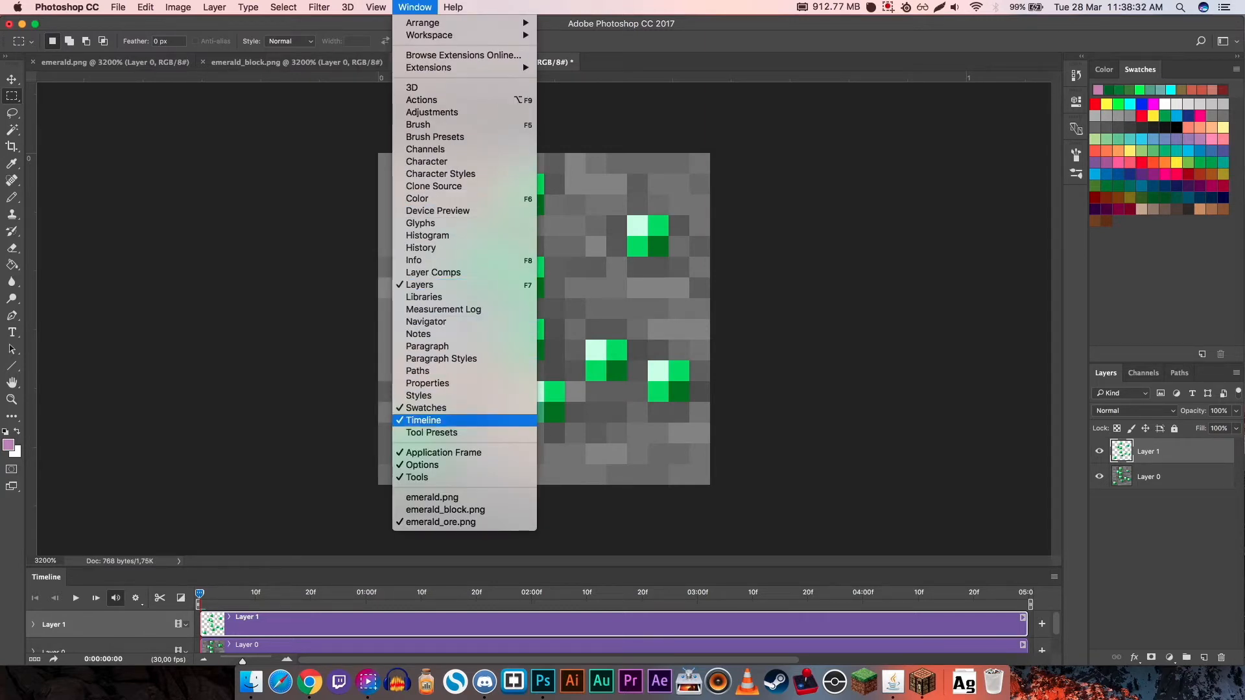
left_click(325, 473)
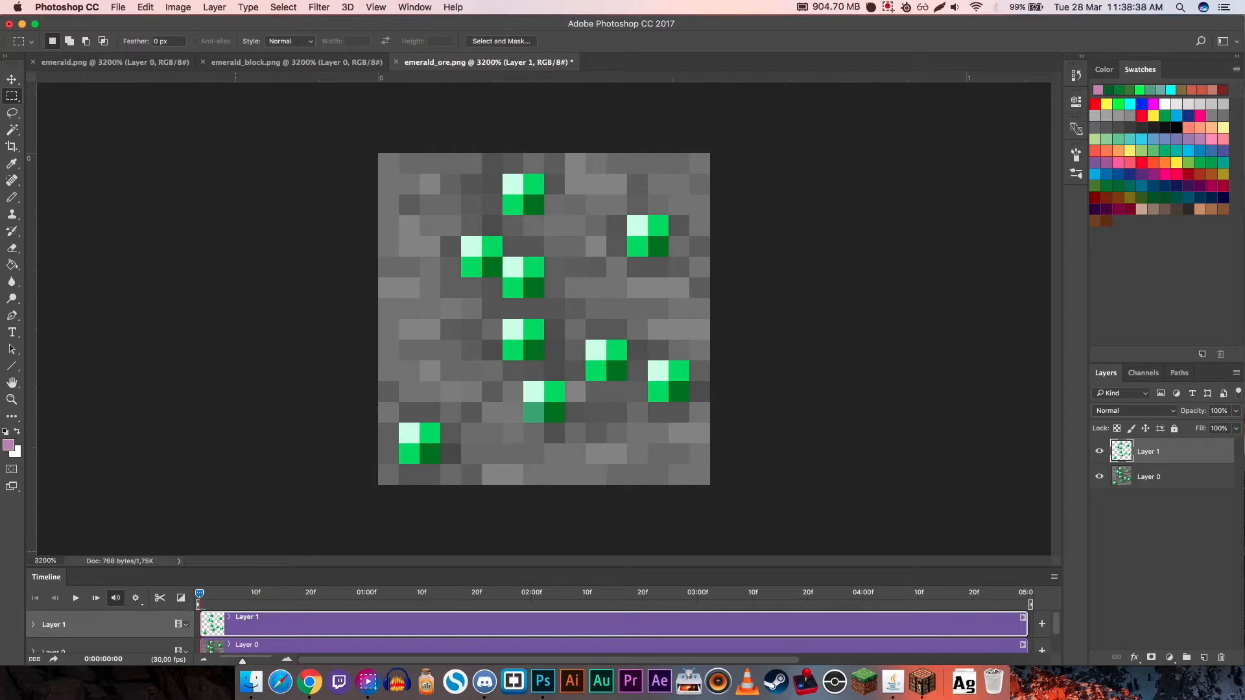
scroll(614, 632, "down", 3)
scroll(614, 632, "up", 3)
left_click(35, 659)
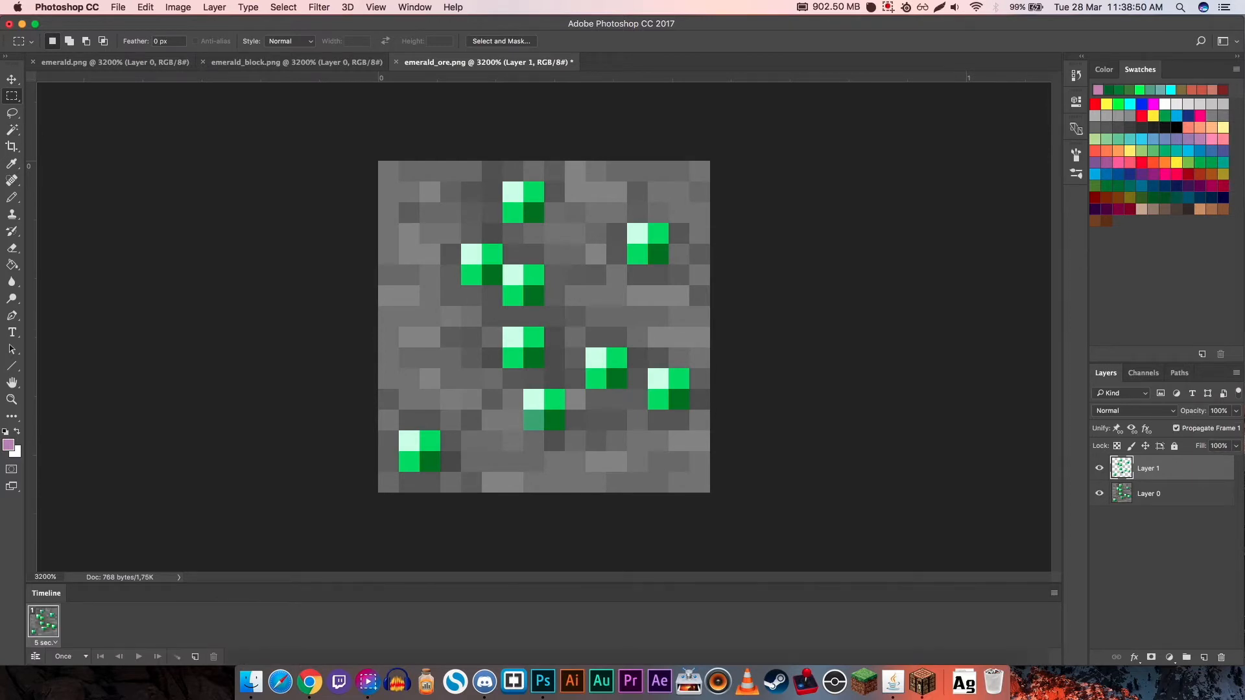
left_click(46, 642)
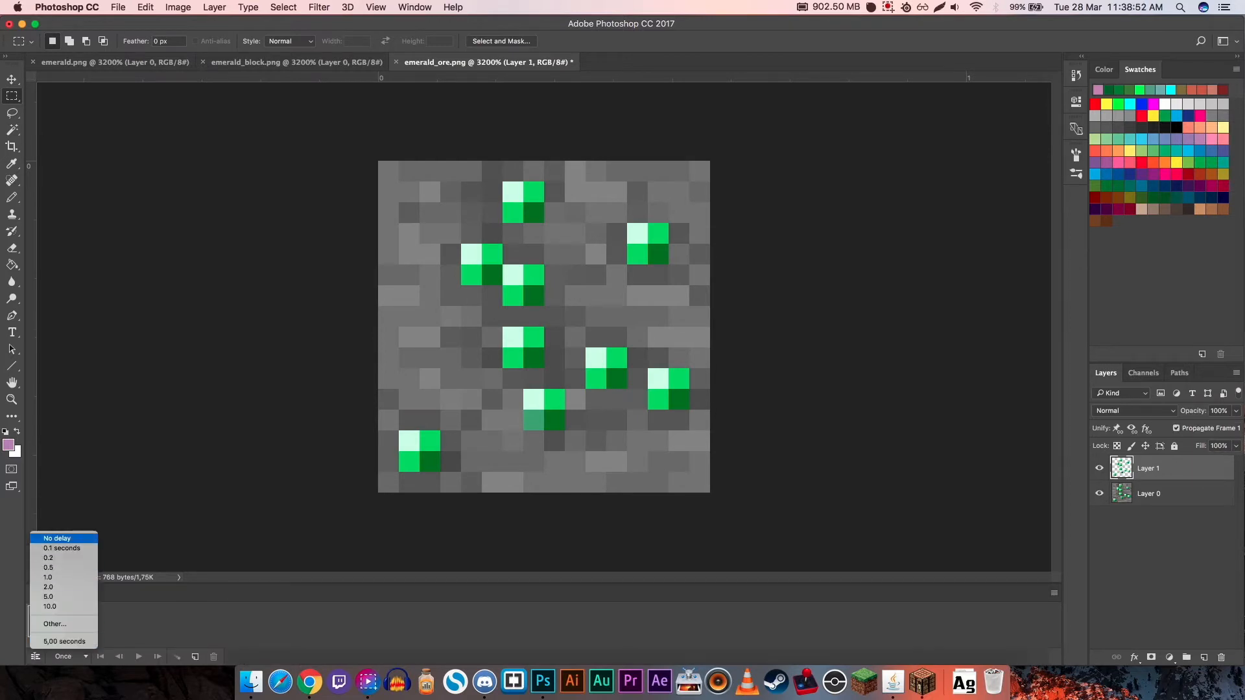
left_click(57, 538)
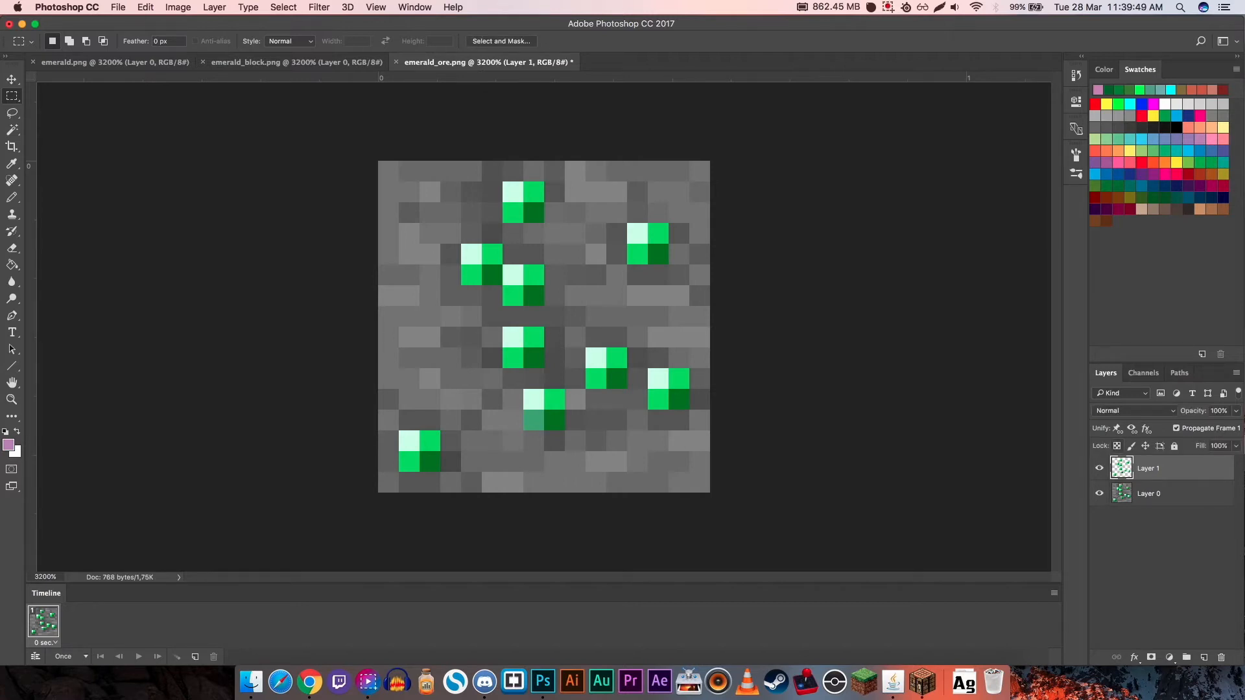
- Duplicate the gem layer, Layer 1, six times
key("super+j")
key("super+j")
key("super+j")
key("super+j")
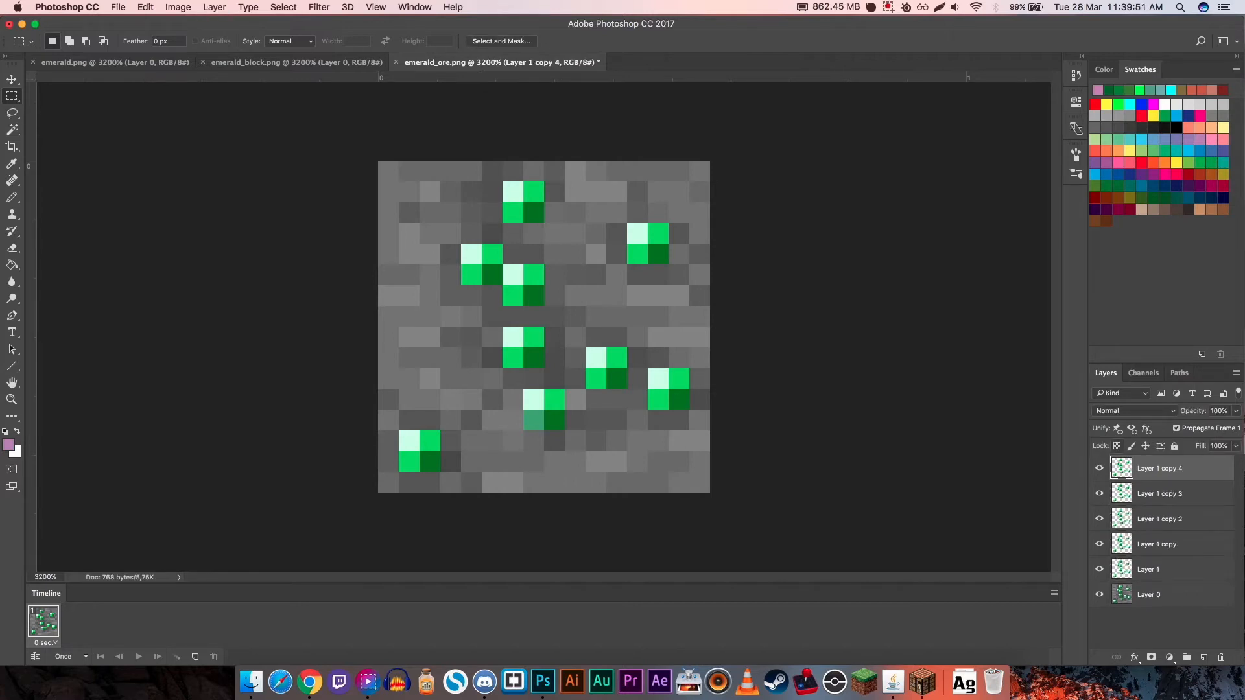
key("super+j")
key("super+j")
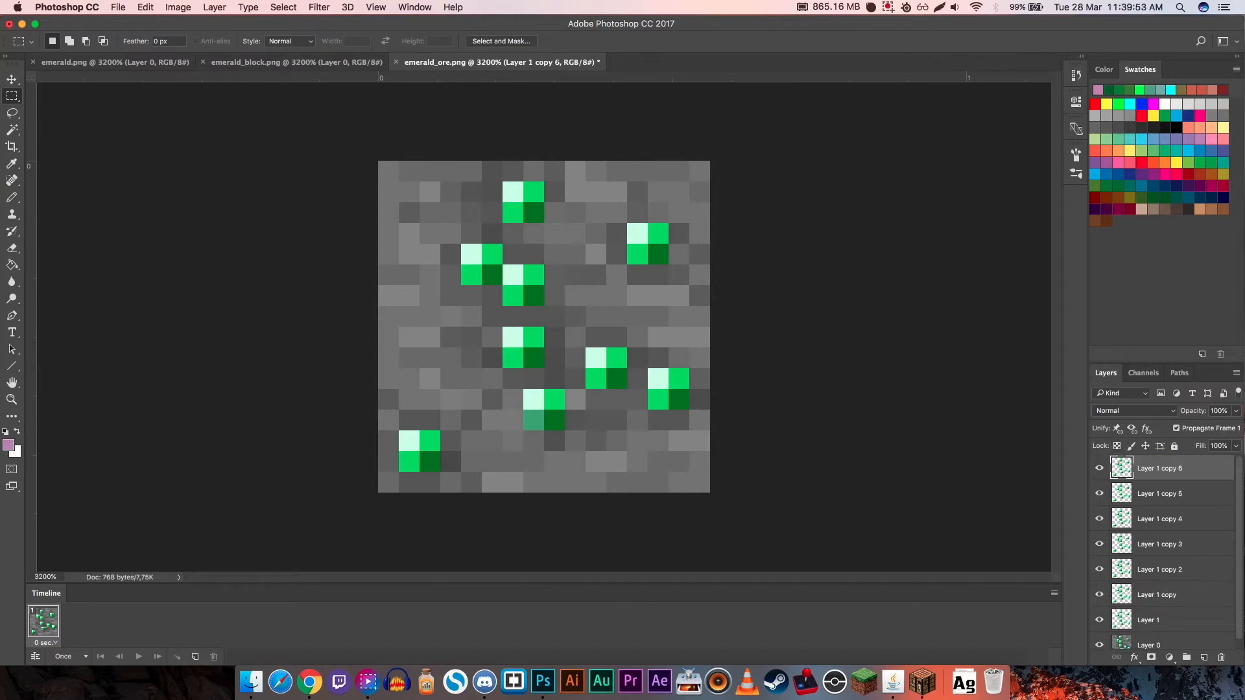
- Step through the gem layers from Layer 1 up to the topmost copy and hide all six copies
left_click(1167, 619)
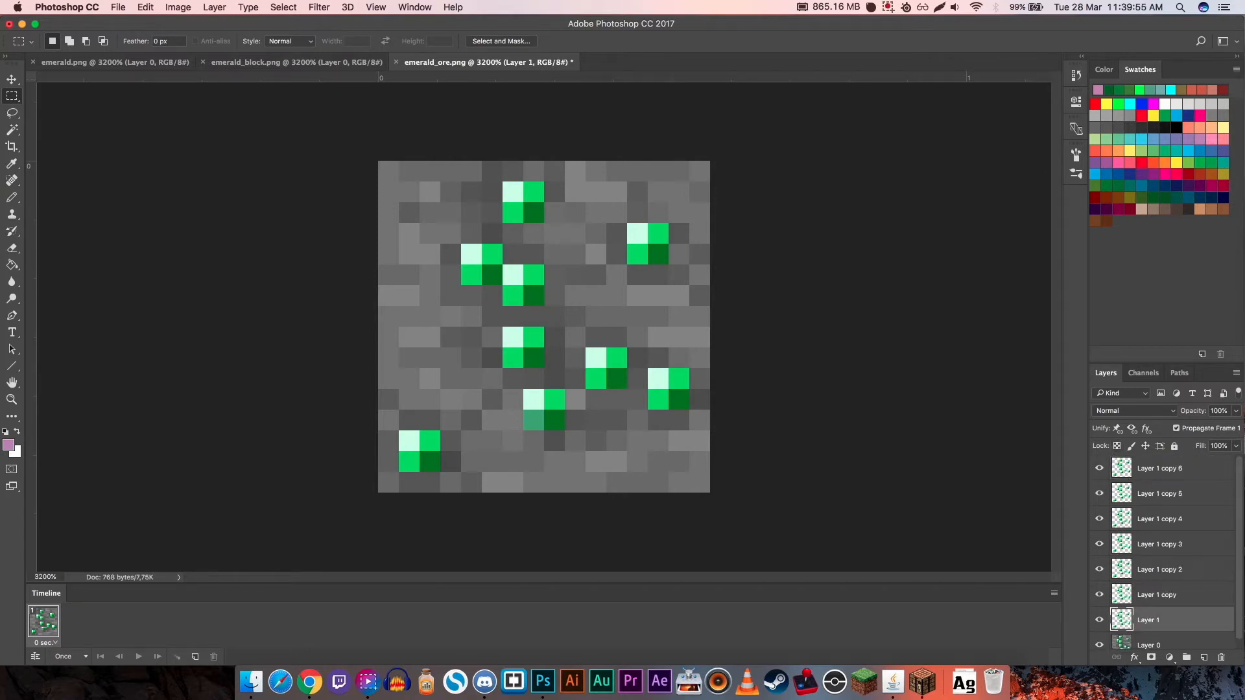
key("alt+bracketright")
key("alt+bracketright")
key("alt+bracketright")
key("alt+bracketright")
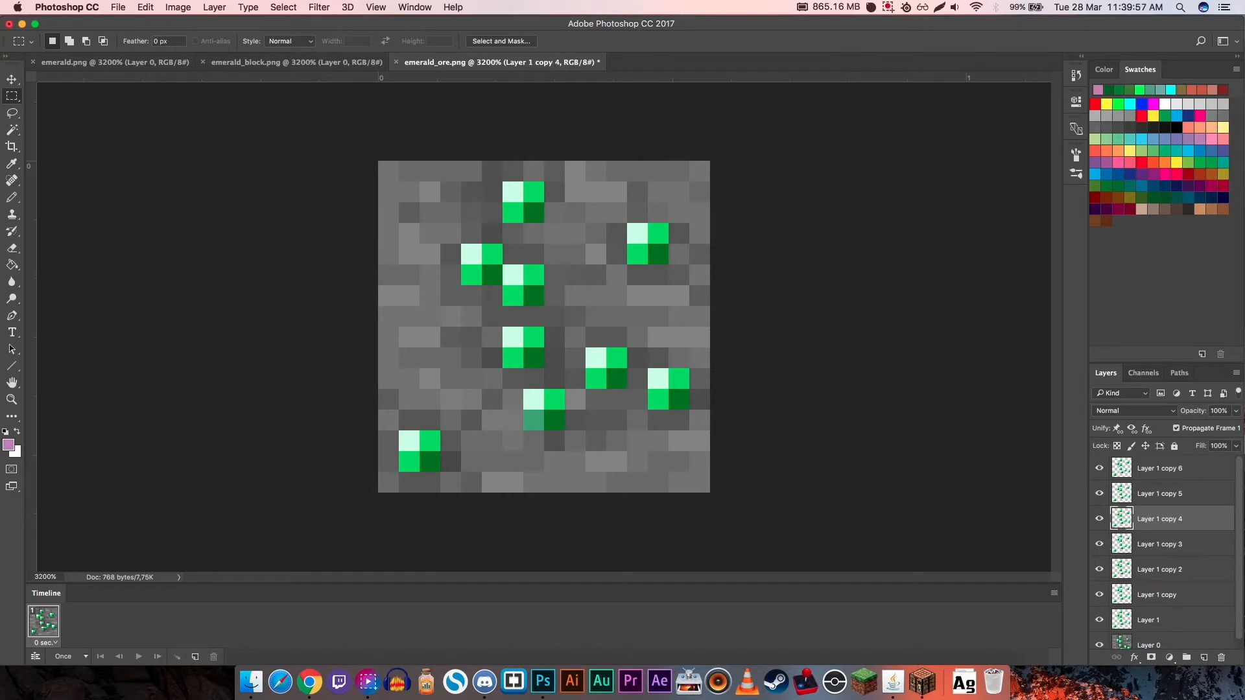
key("alt+bracketright")
key("alt+bracketright")
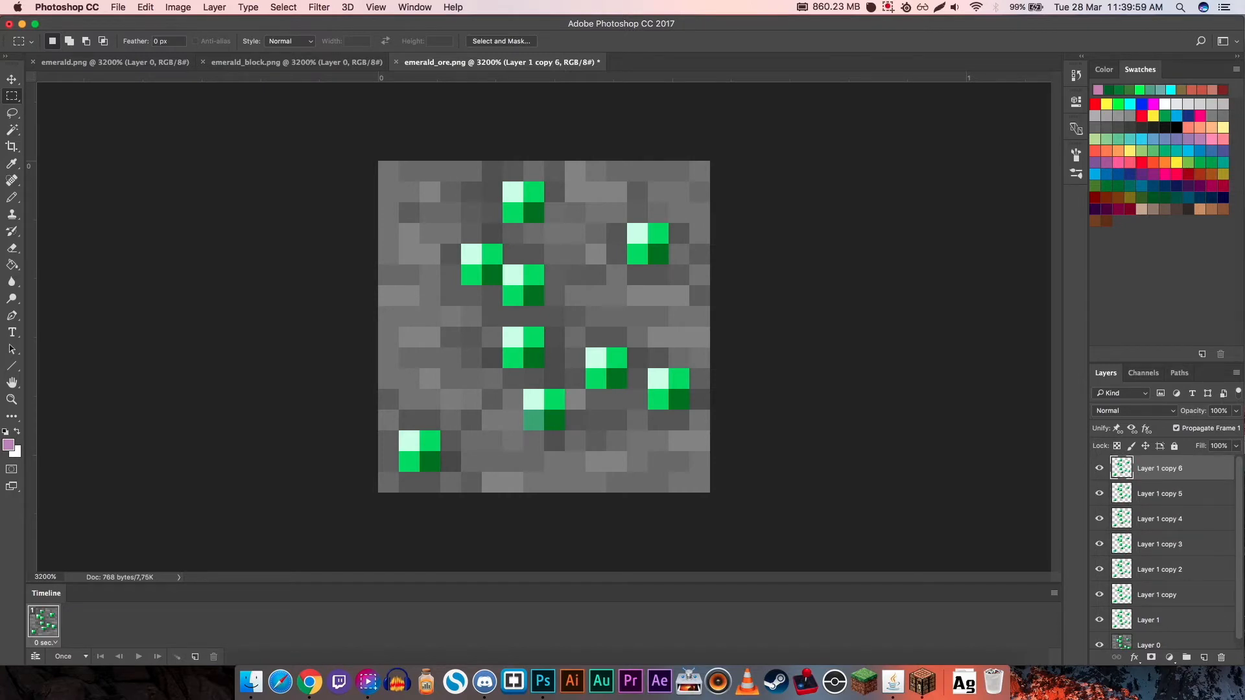
left_click_drag(1099, 468, 1099, 595)
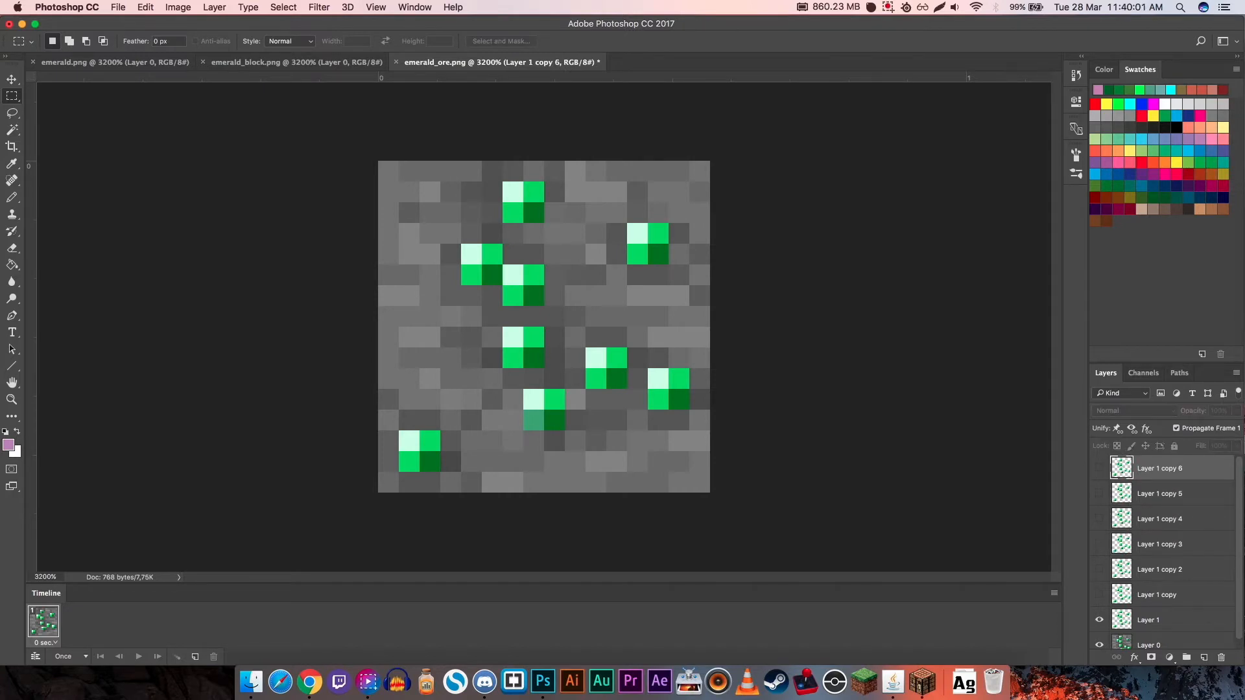
- Recolor the gems on Layer 1 red with a Hue/Saturation hue shift of -143
left_click(1167, 620)
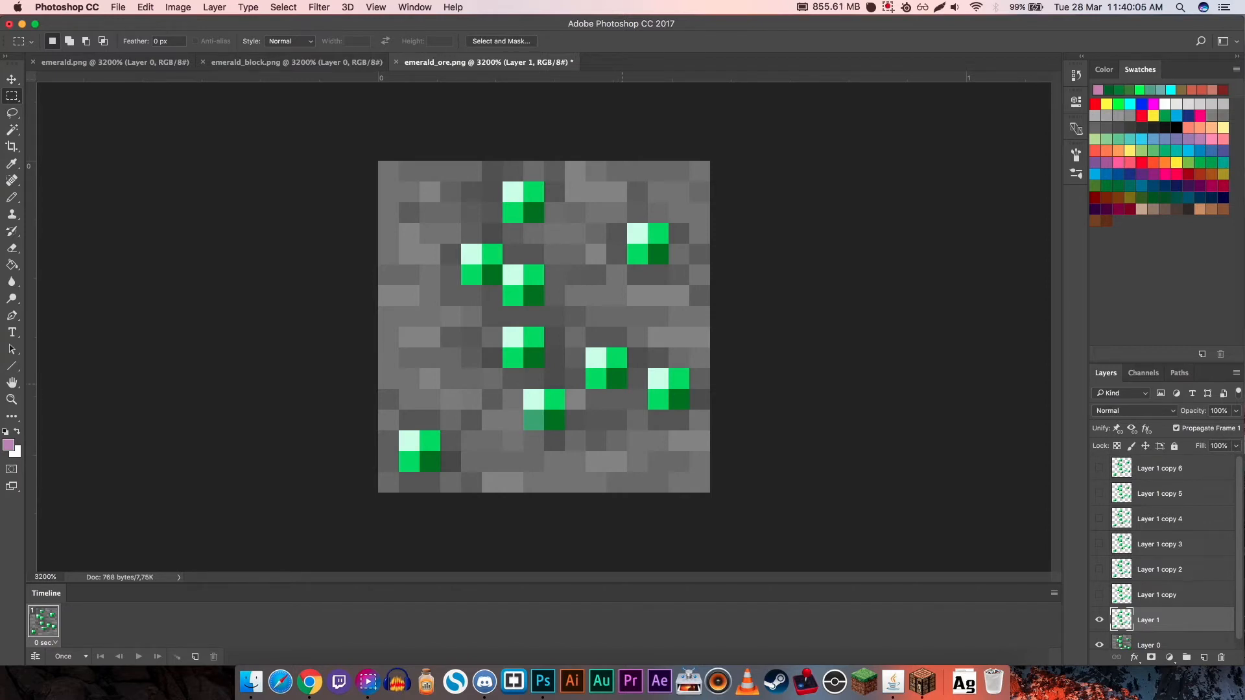
key("super+u")
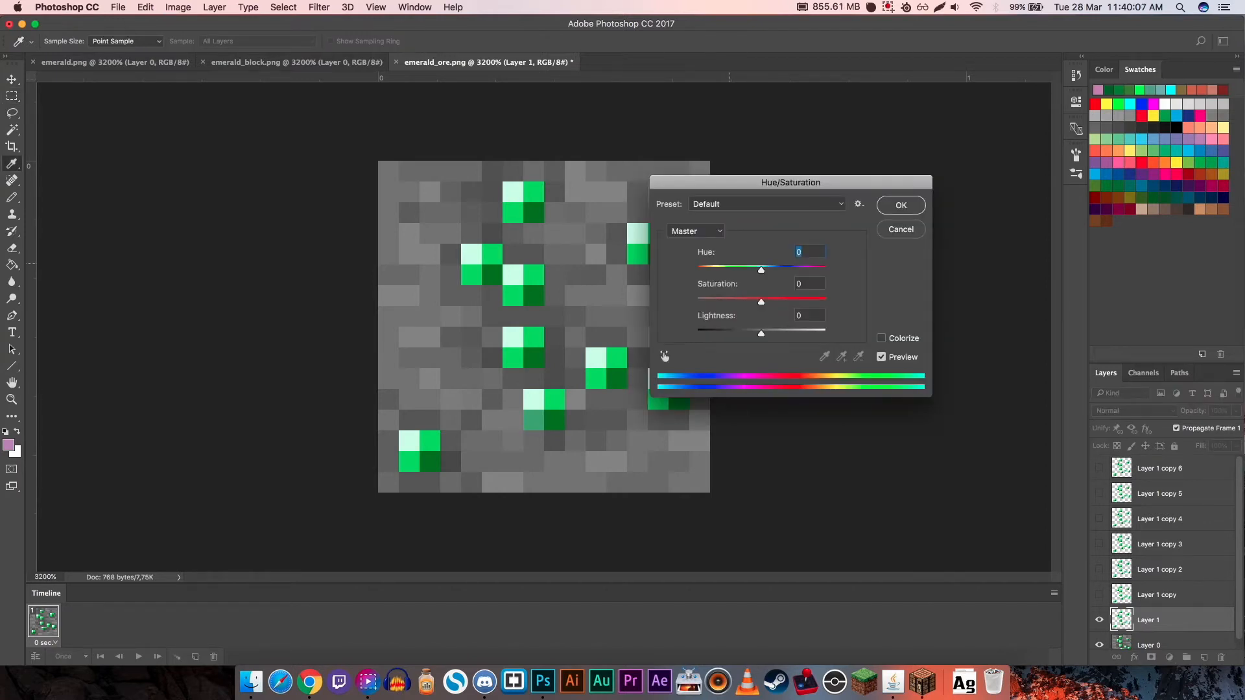
left_click_drag(760, 270, 706, 269)
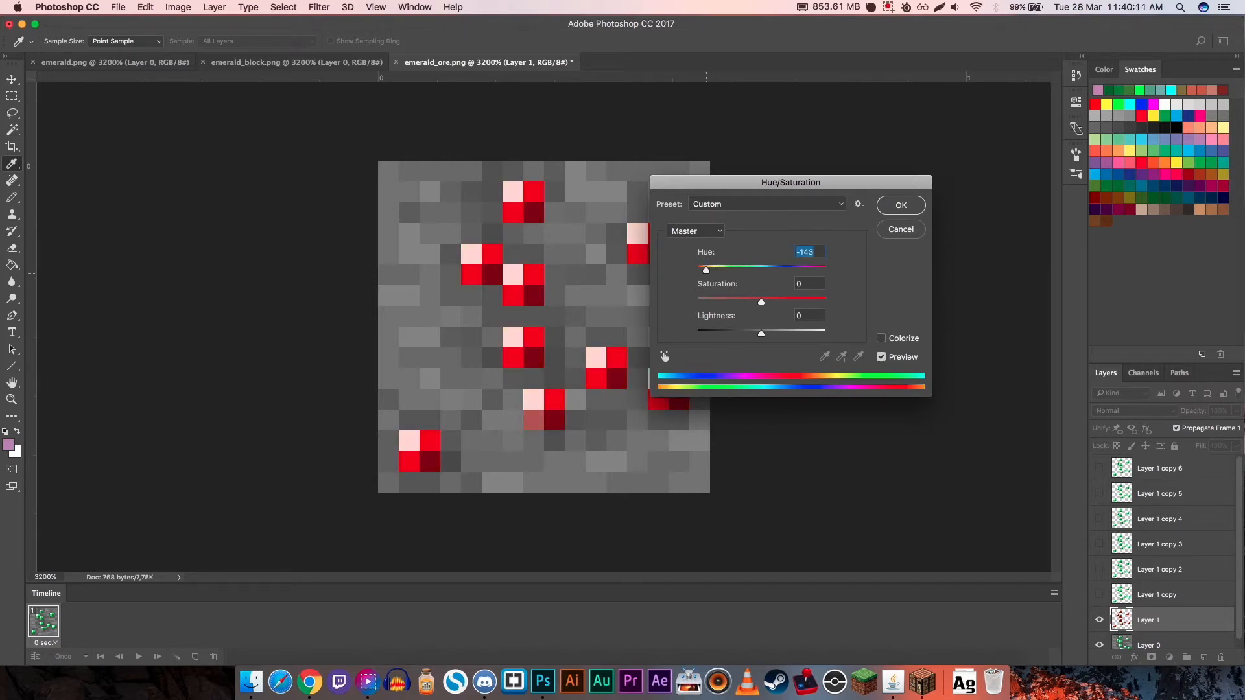
left_click(902, 204)
- Show Layer 1 copy and shift its hue so that its gems turn orange
left_click(1099, 594)
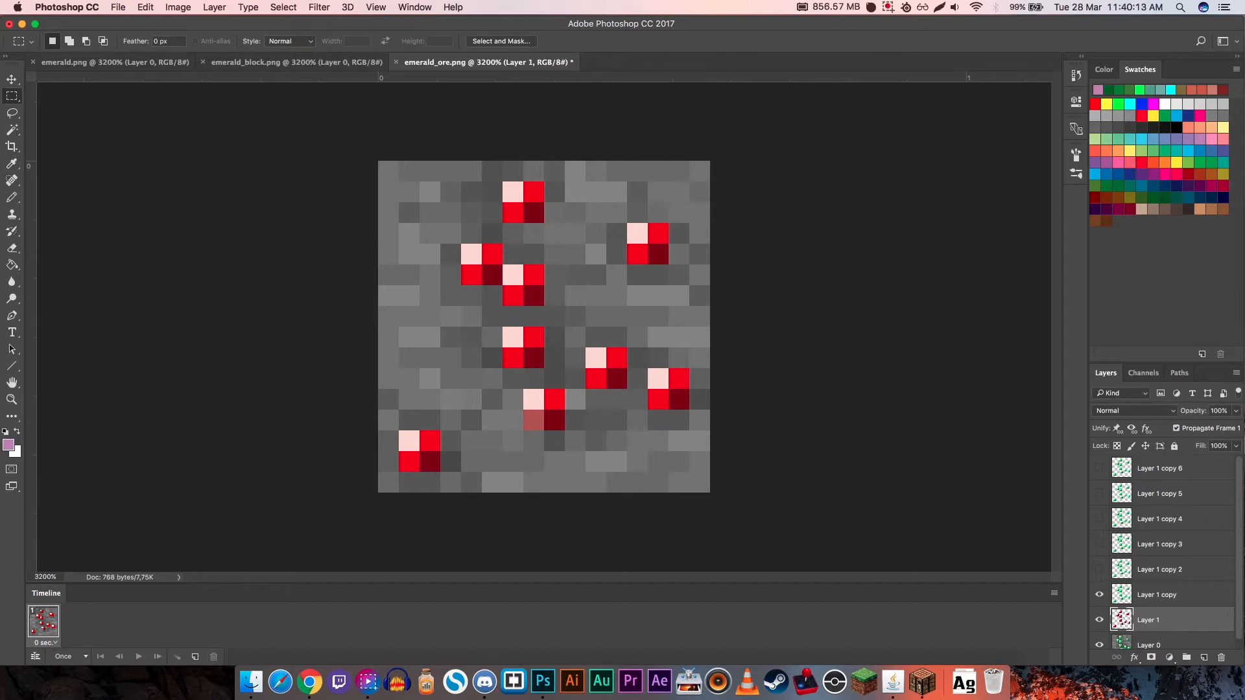
left_click(1157, 595)
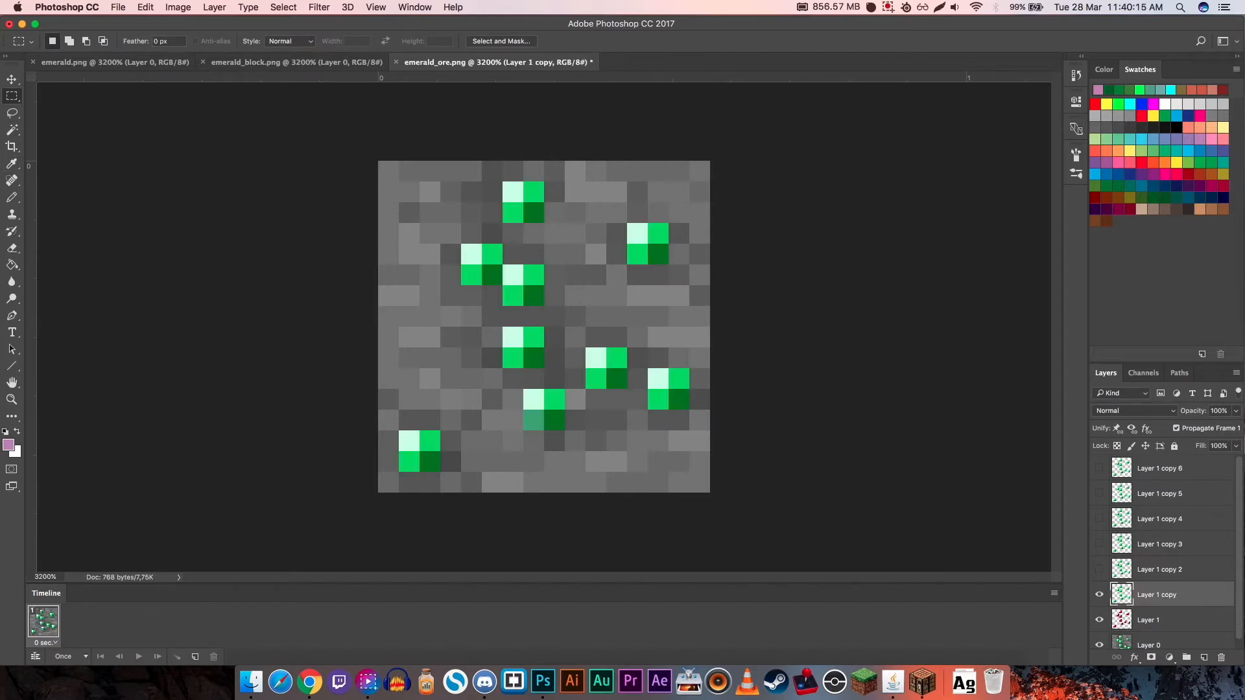
key("super+u")
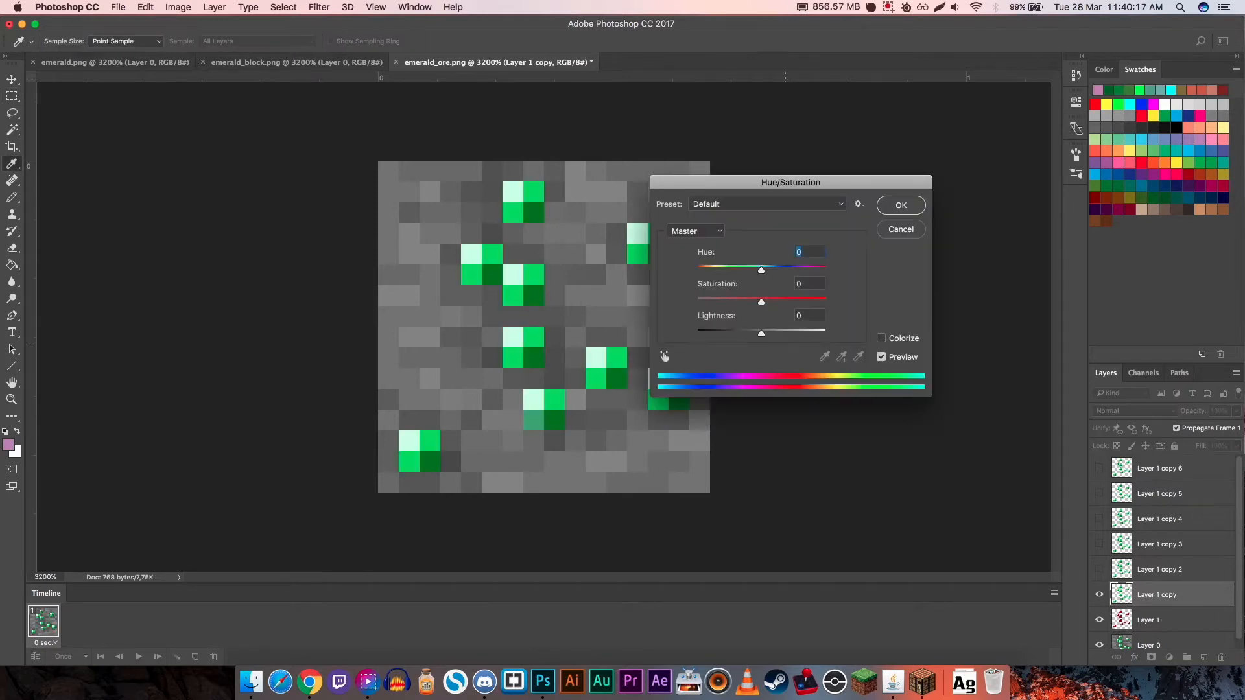
left_click_drag(760, 270, 715, 277)
key("Return")
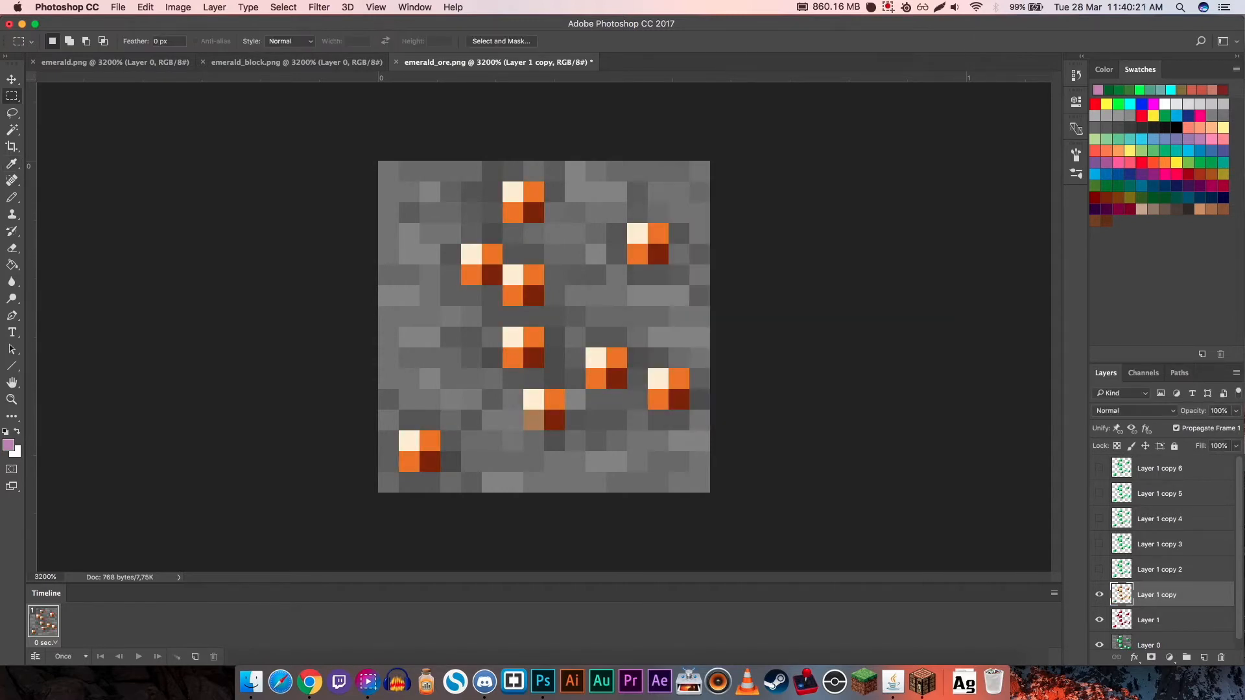
- Show Layer 1 copy 2 and shift its hue so that its gems turn yellow
left_click(1099, 569)
left_click(1160, 569)
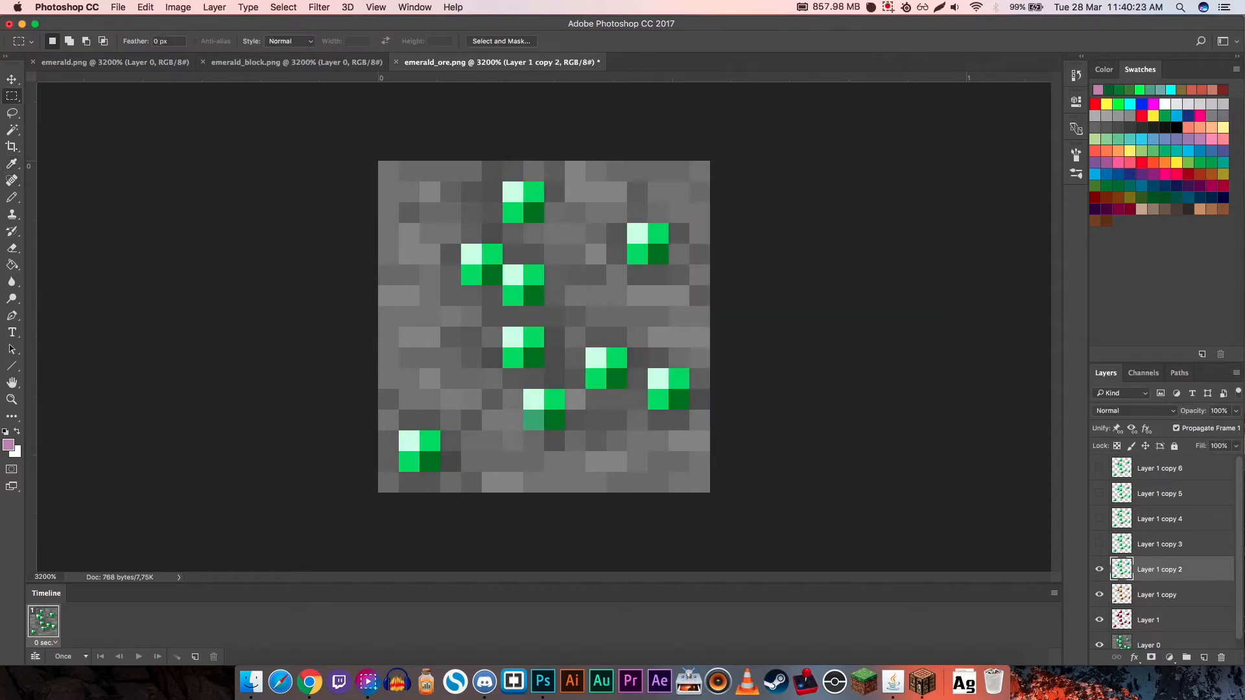
key("super+u")
left_click_drag(760, 269, 721, 279)
left_click(896, 211)
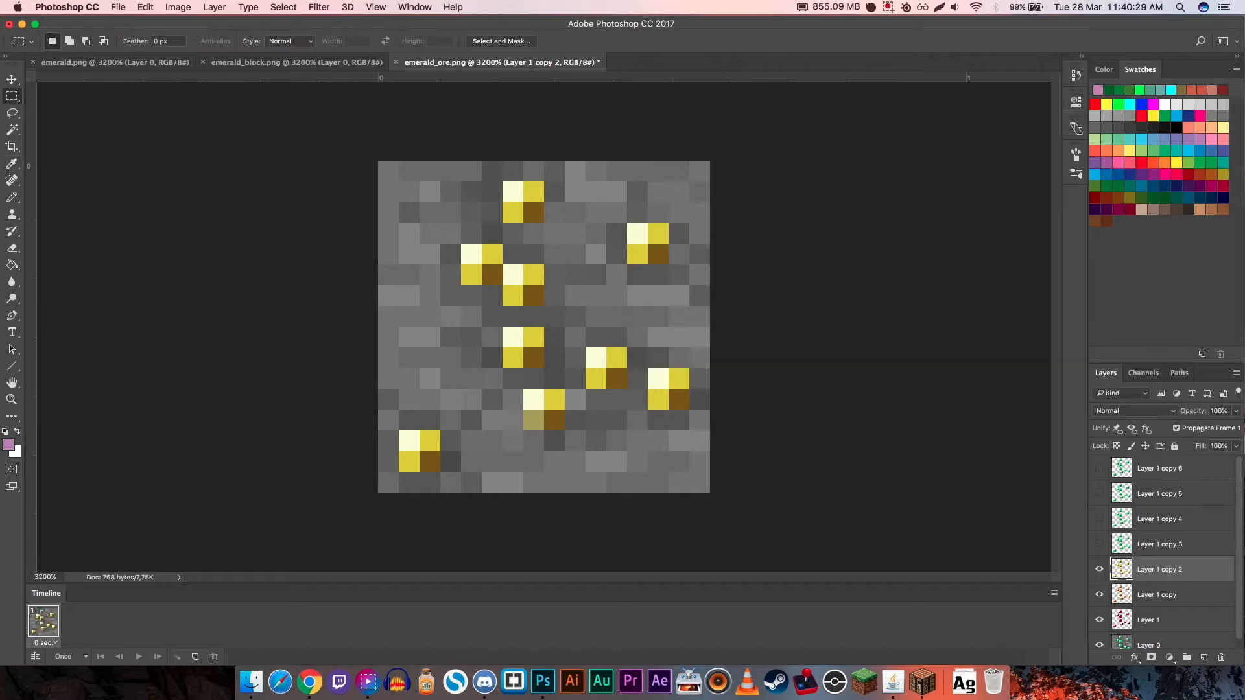
- Show Layer 1 copy 3 and Layer 1 copy 4, and set the hue of Layer 1 copy 4 to +43 for cyan gems
left_click(1099, 544)
left_click(1160, 544)
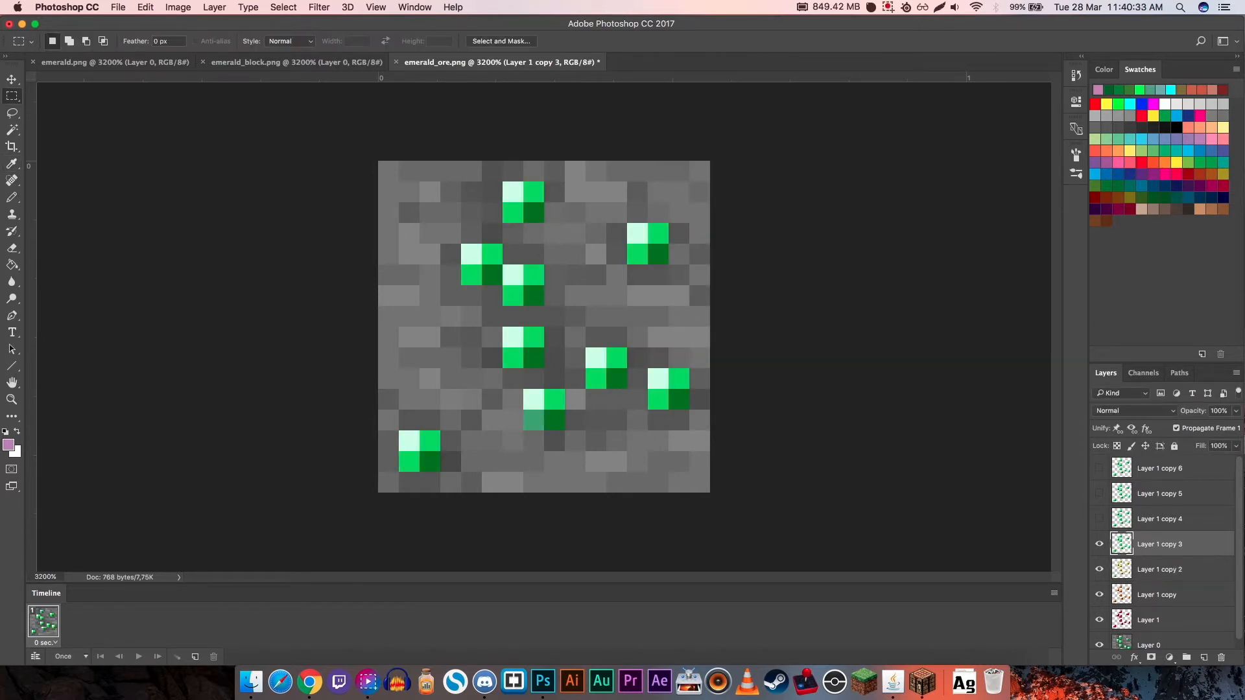
left_click(1099, 519)
left_click(1159, 519)
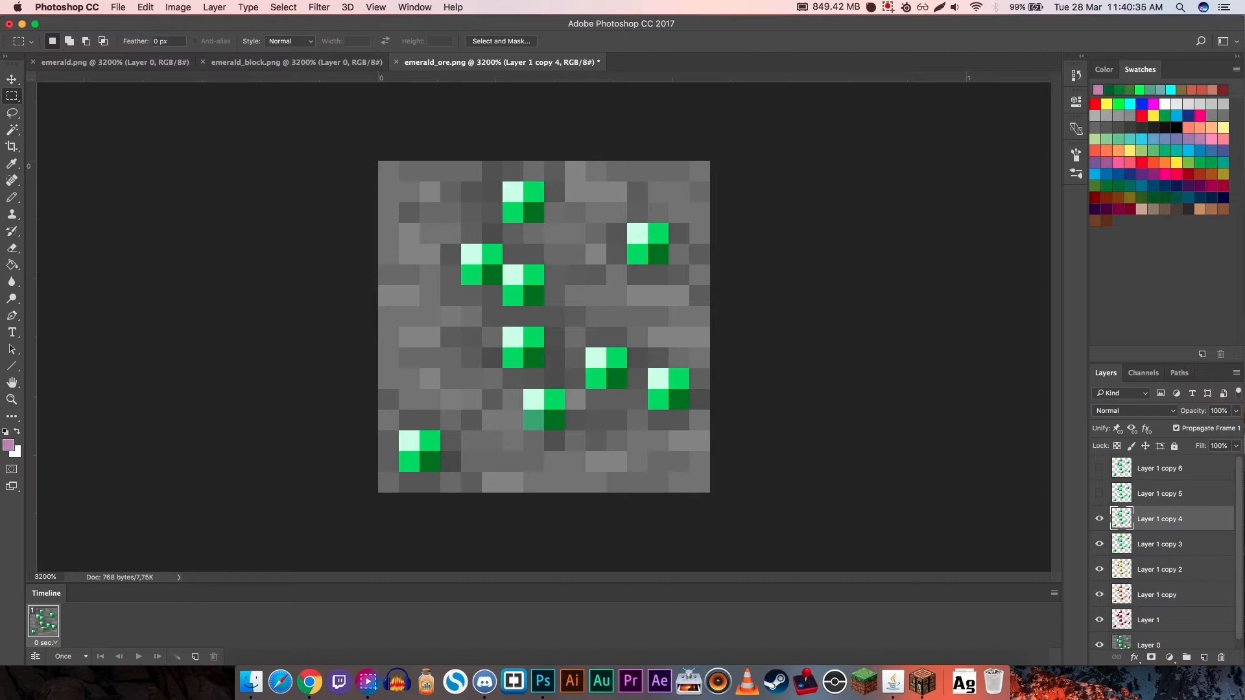
key("super+u")
key("Up")
key("Up")
key("Up")
key("Up")
key("Up")
key("Up")
key("Up")
key("Up")
key("Up")
key("Up")
key("Up")
key("Up")
key("Up")
key("Up")
key("Up")
key("Up")
key("Up")
key("Up")
key("Up")
key("Up")
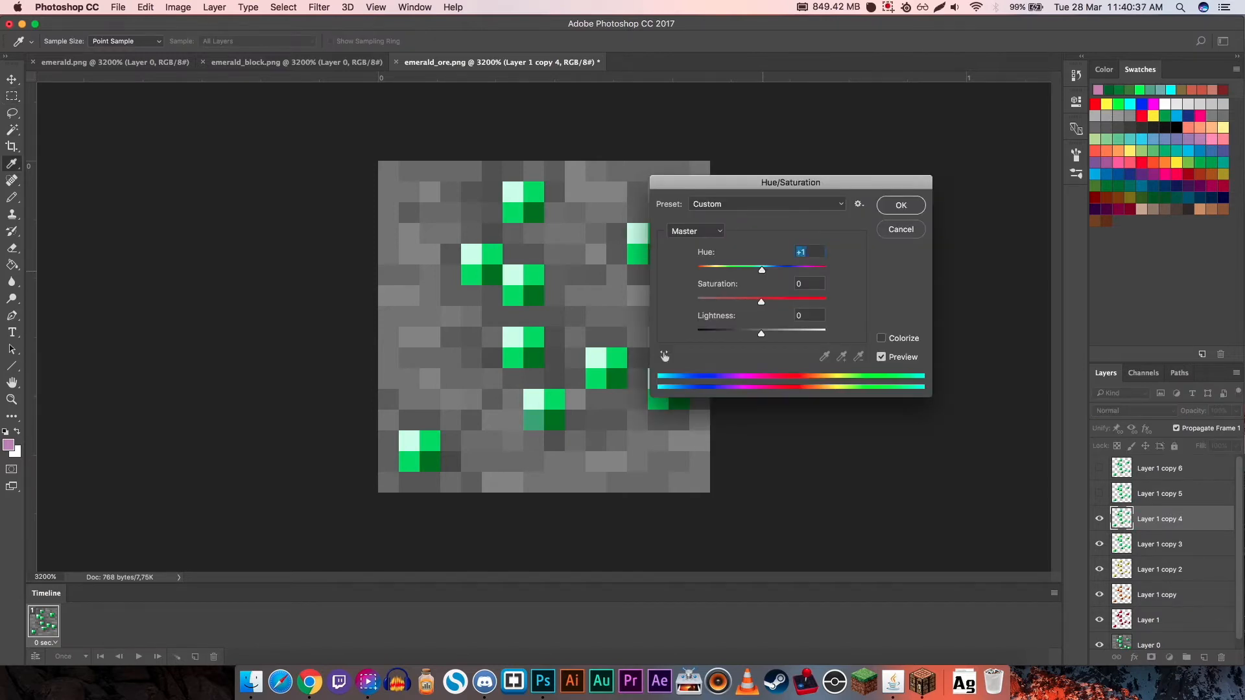
key("Up")
key("Up")
key("Up")
key("Up")
key("Up")
key("Up")
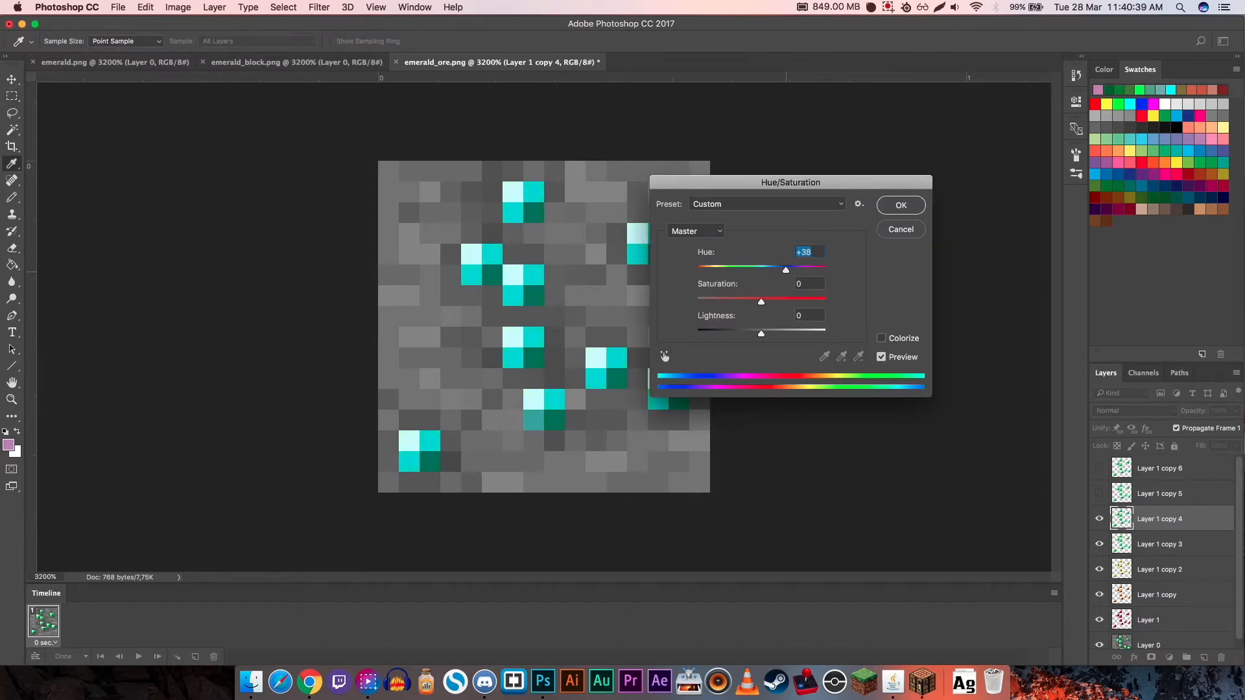
key("Up")
key("Up")
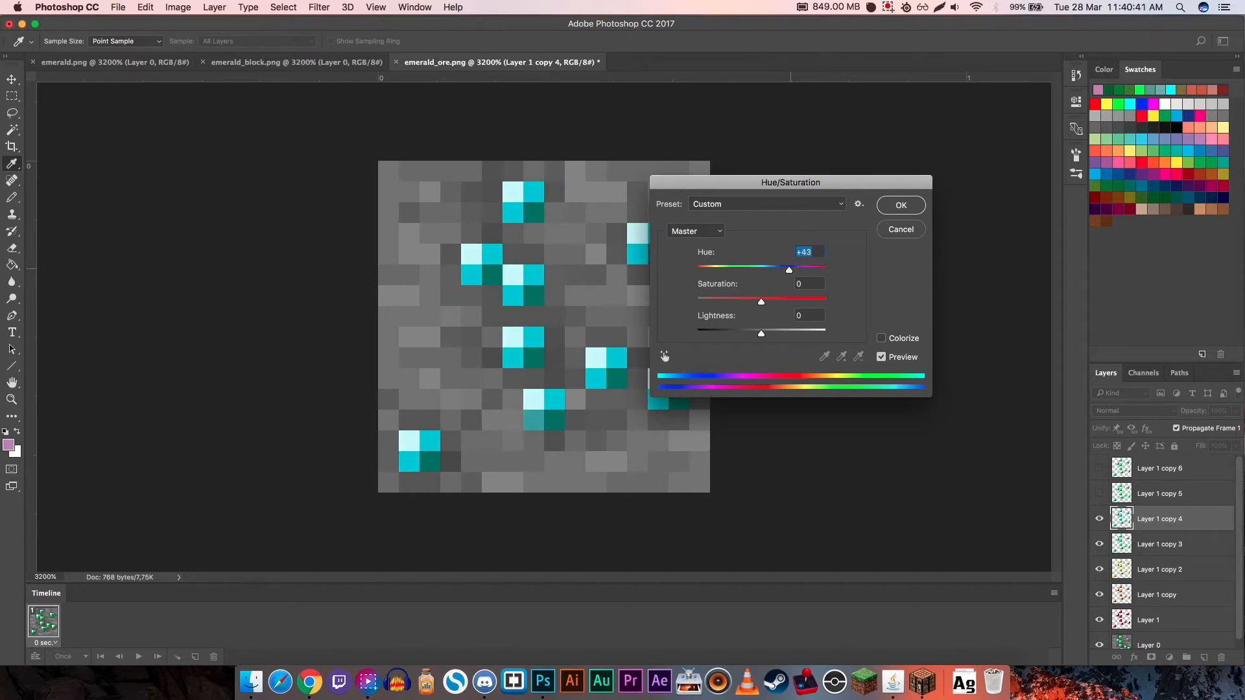
left_click(913, 205)
- Show Layer 1 copy 5 and set its Hue/Saturation hue to +97 for blue gems
left_click(1099, 493)
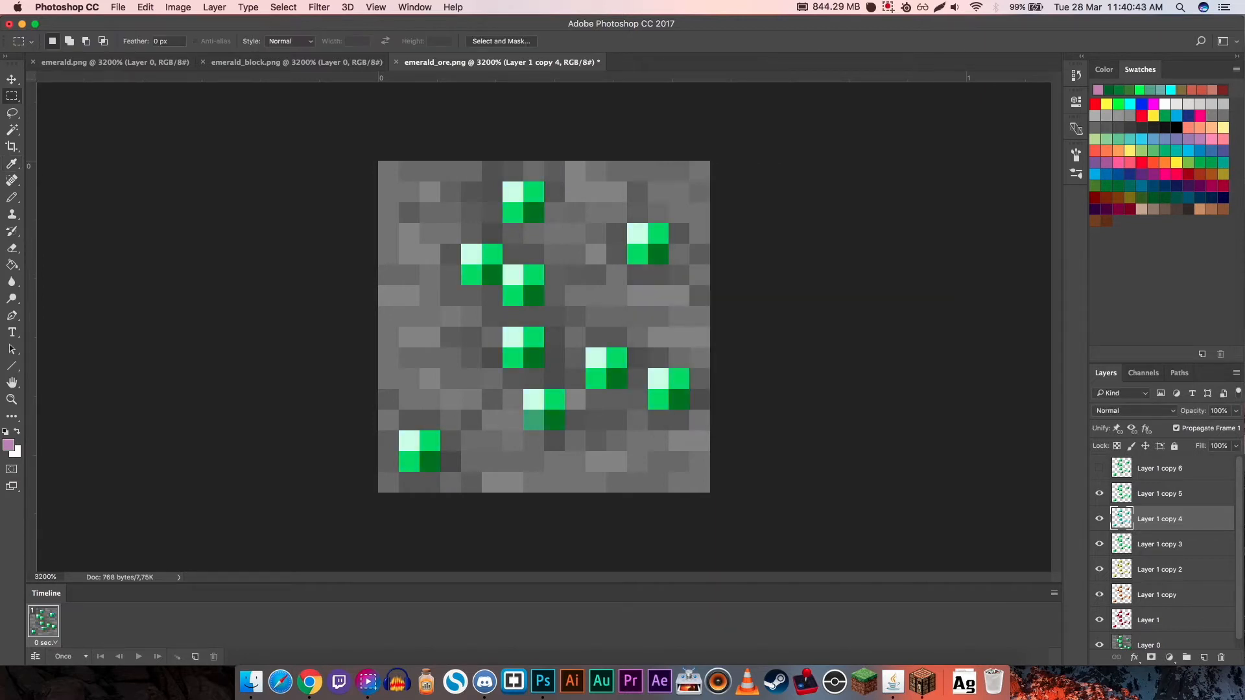
left_click(1159, 493)
key("super+u")
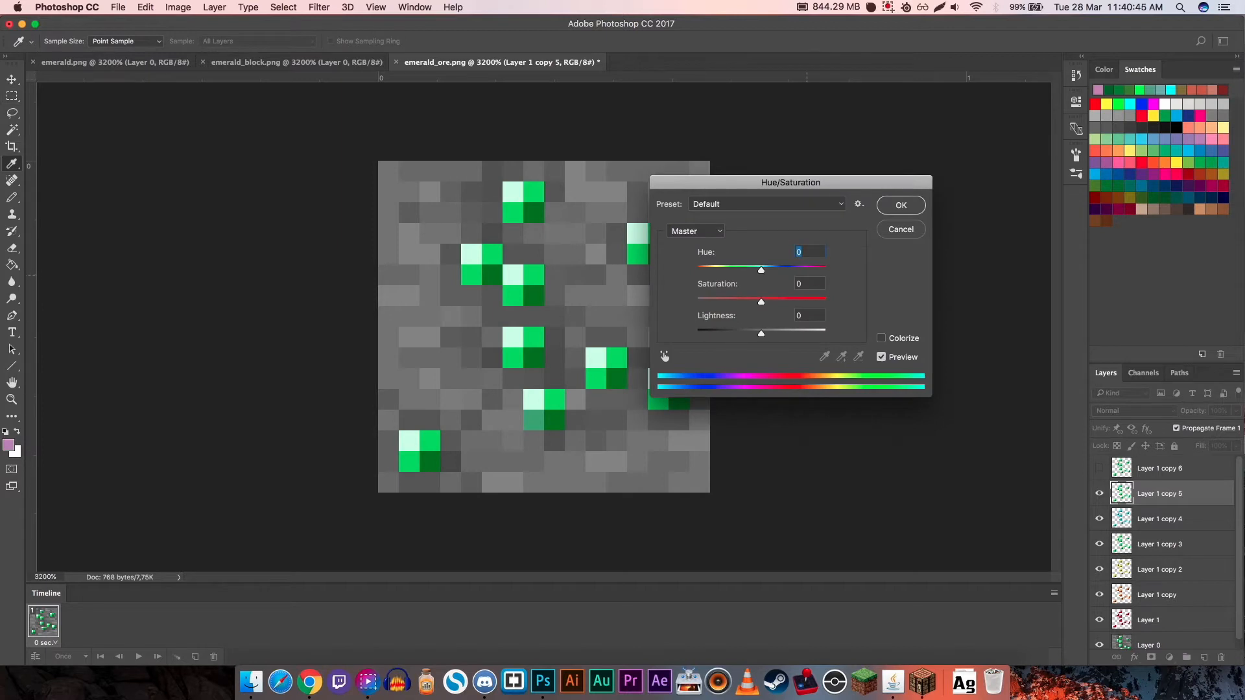
type("84")
type("97")
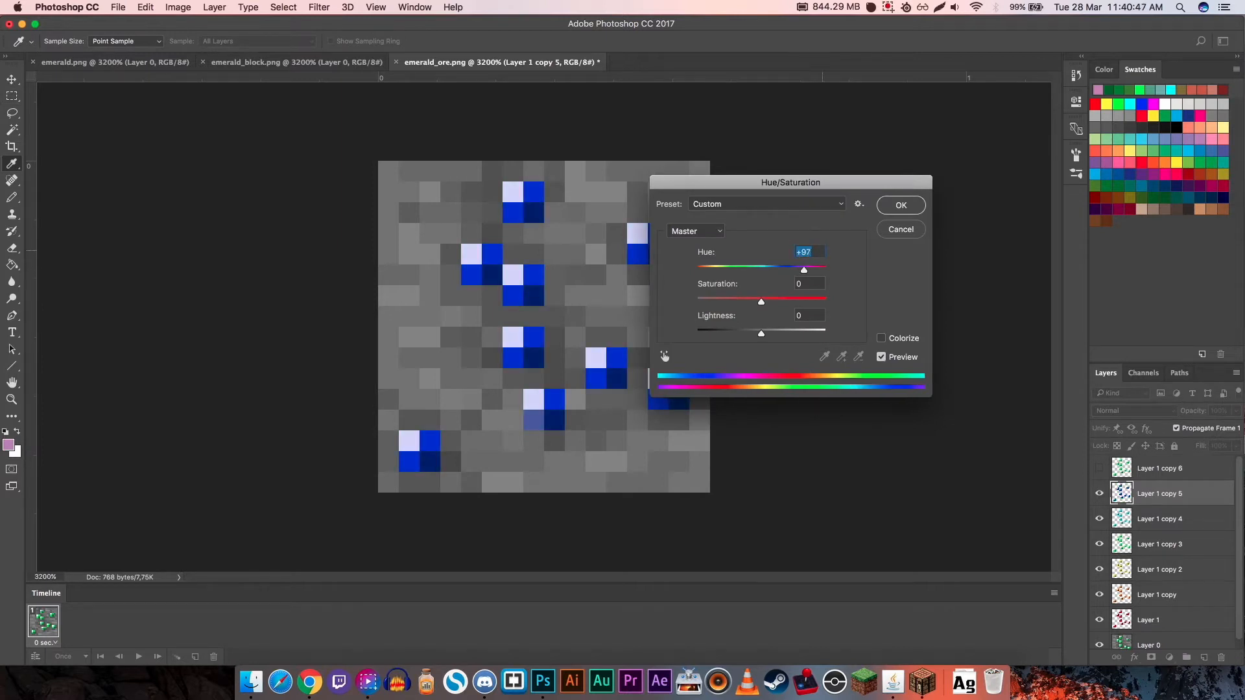
key("Return")
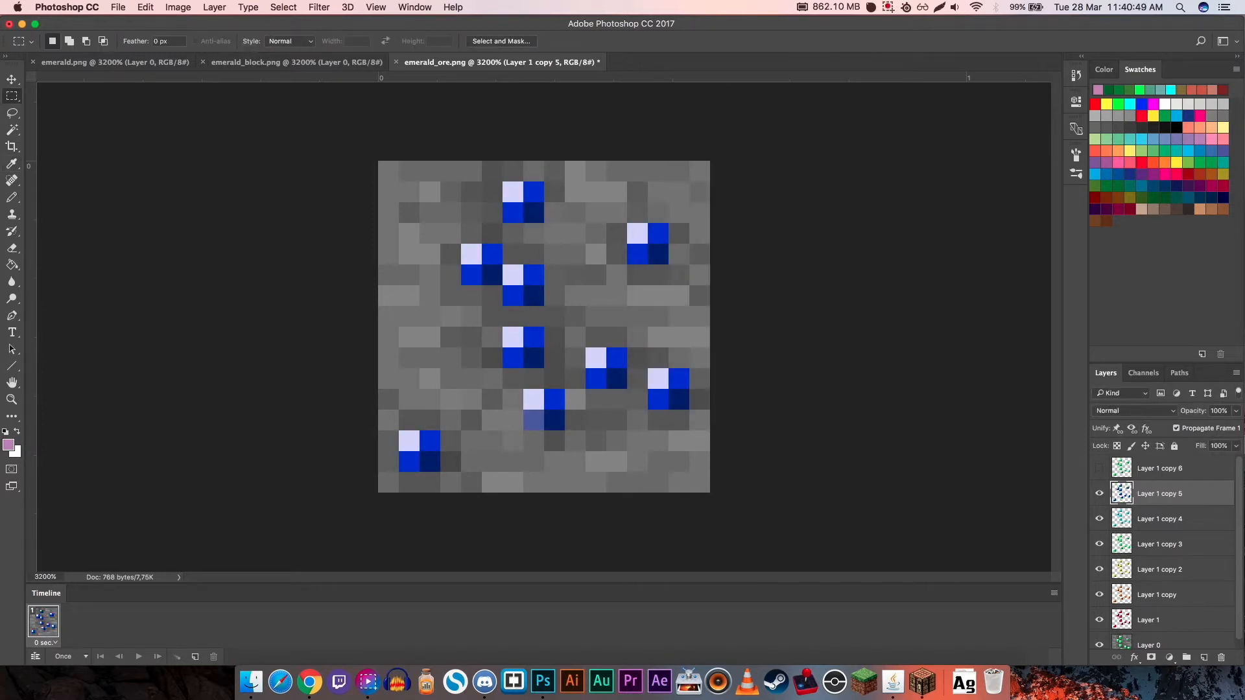
- Show Layer 1 copy 6 and set its Hue/Saturation hue to +148 for magenta gems
left_click(1099, 468)
left_click(1159, 468)
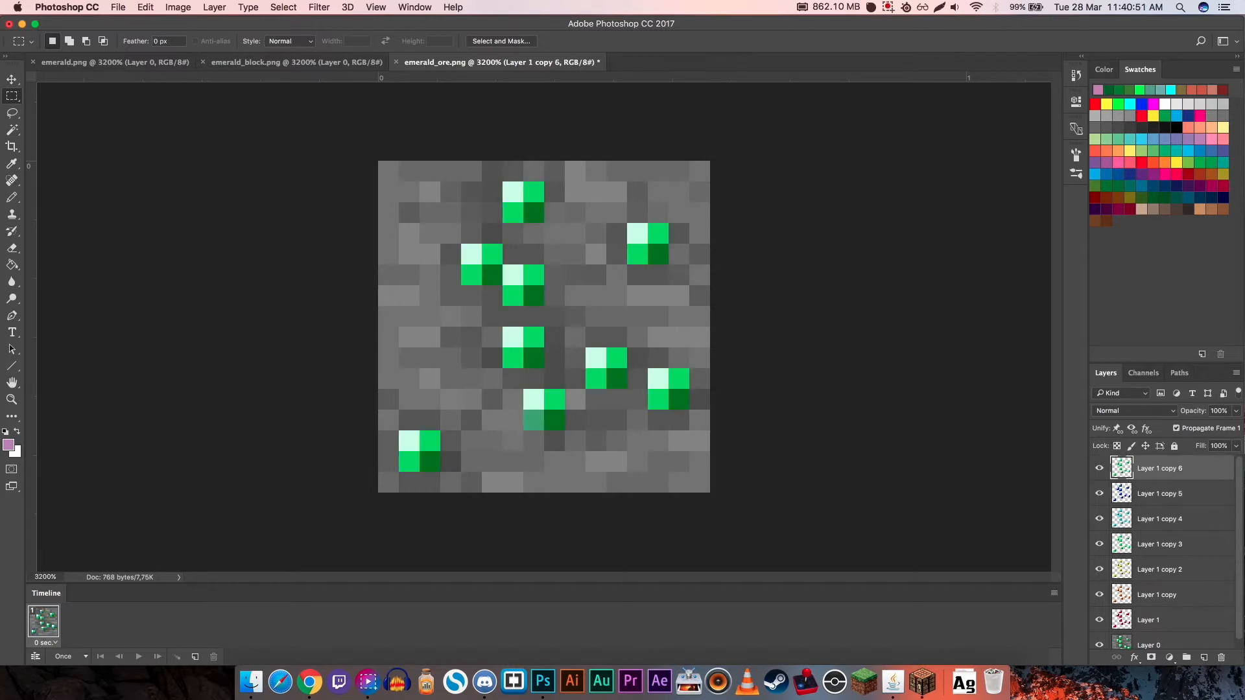
key("super+u")
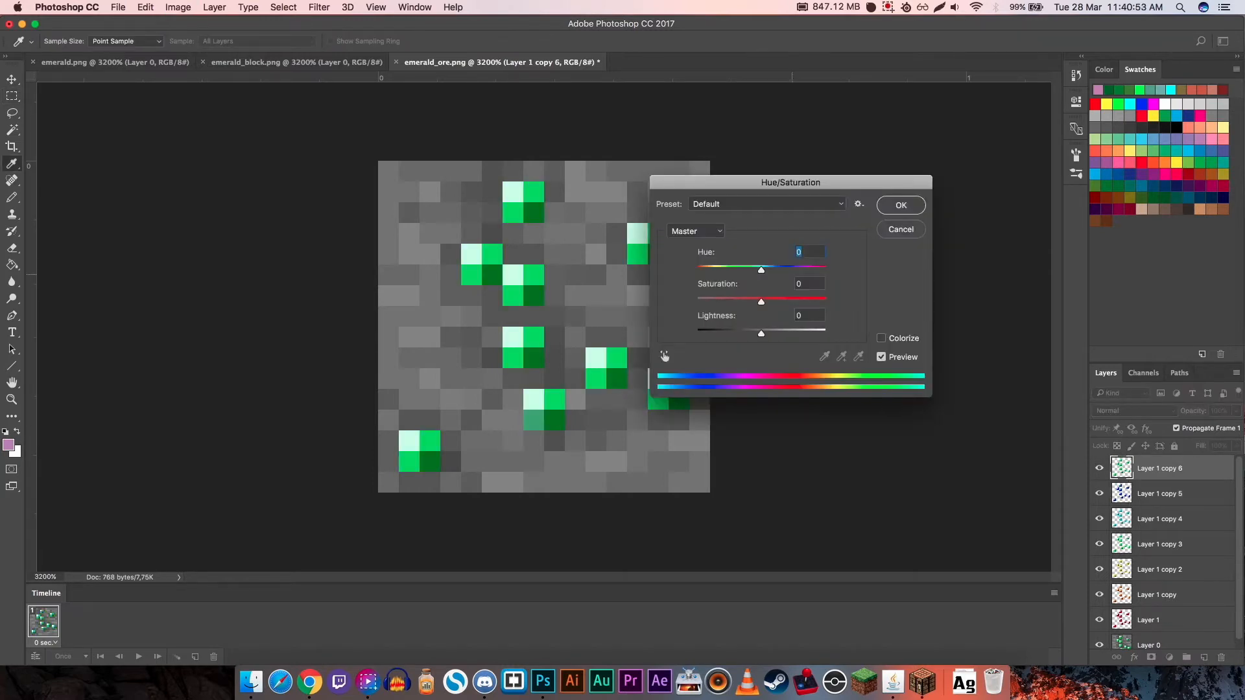
left_click_drag(761, 270, 817, 275)
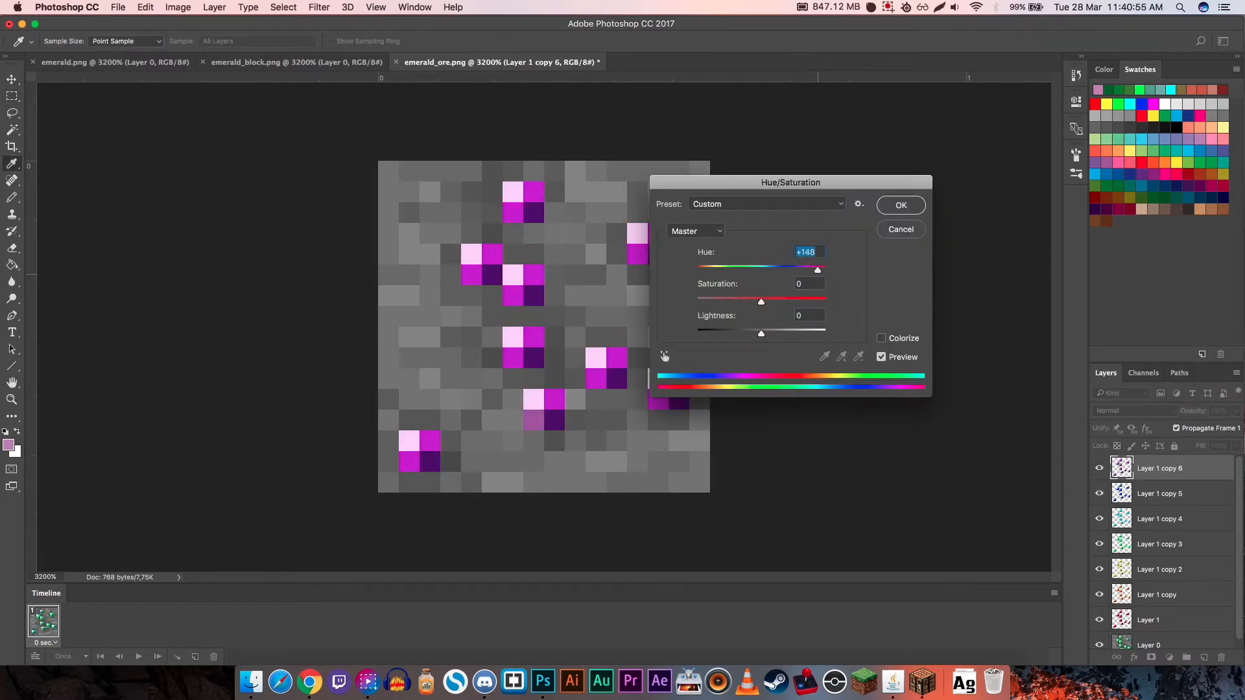
key("Return")
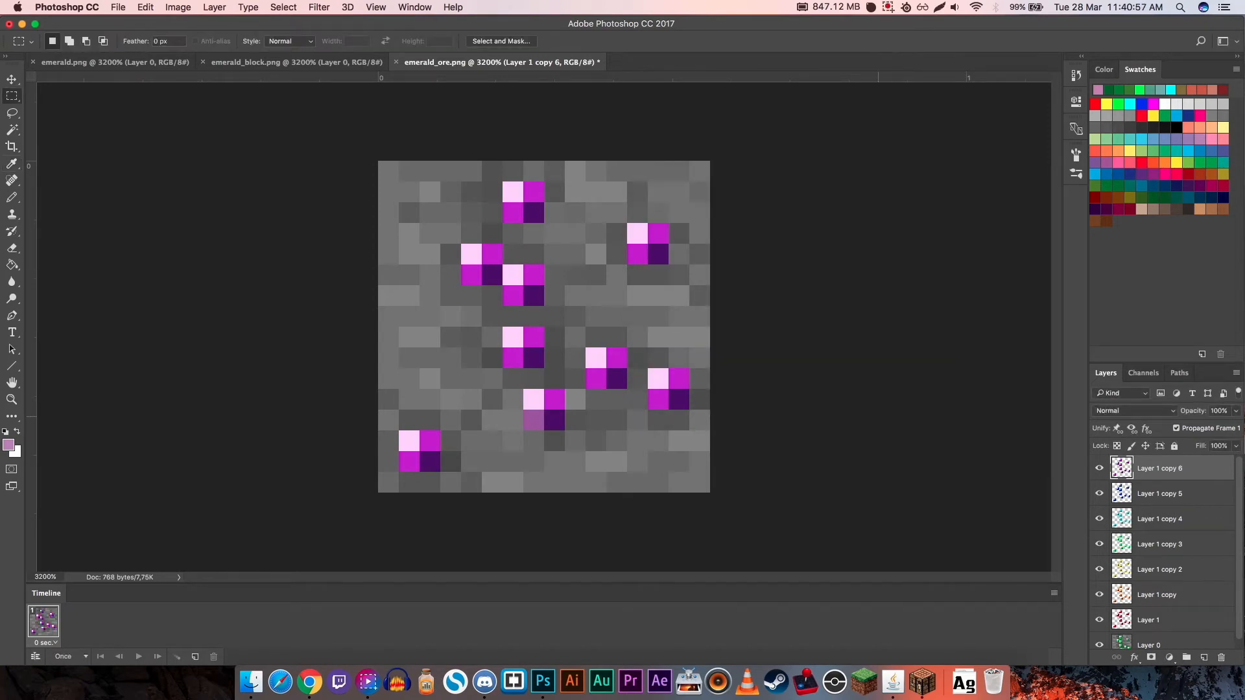
- Hide all Layer 1 copies for the red first frame, and add a second frame showing Layer 1 copy
left_click_drag(1099, 468, 1099, 594)
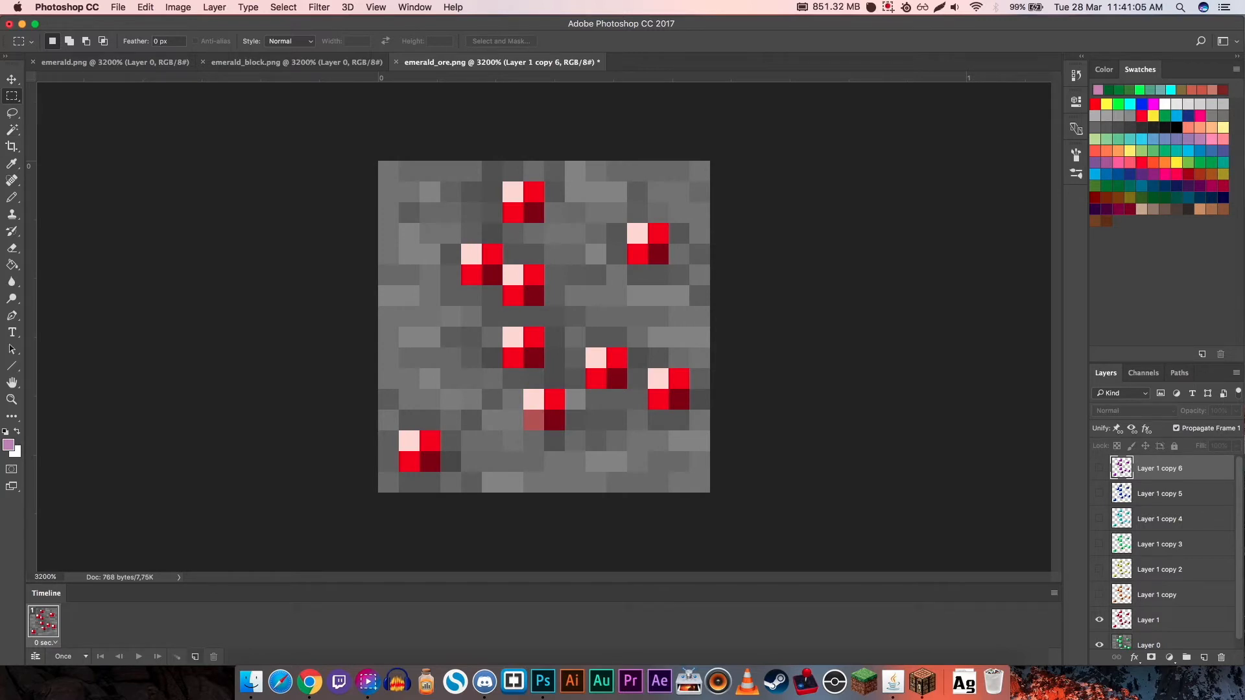
left_click(195, 656)
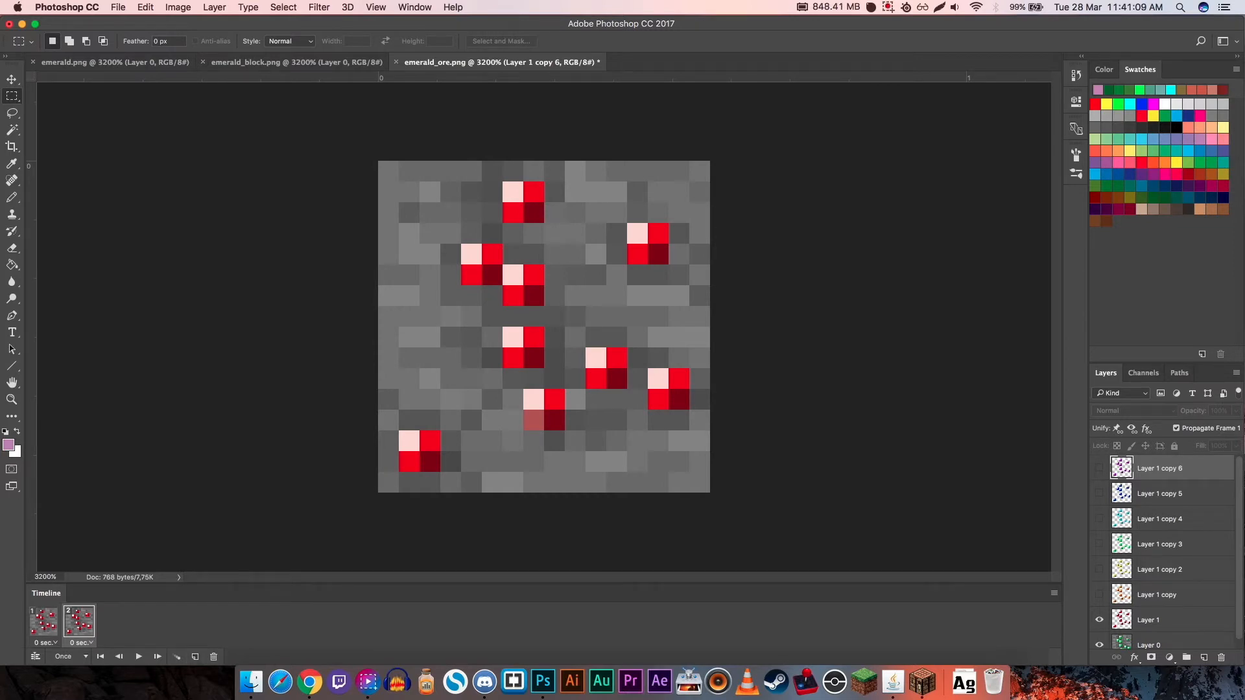
left_click(1098, 595)
- Add further animation frames that each reveal one more gem layer, from Layer 1 copy 2 up to Layer 1 copy 6
left_click(195, 656)
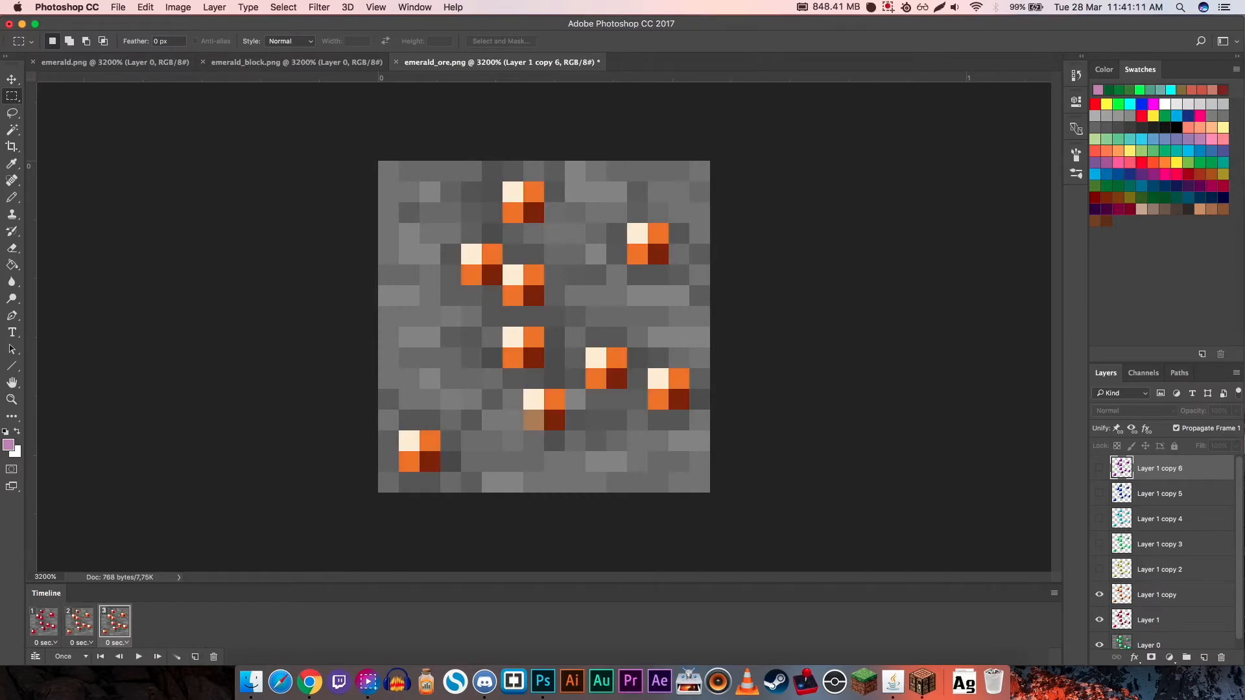
left_click(1099, 569)
left_click(195, 657)
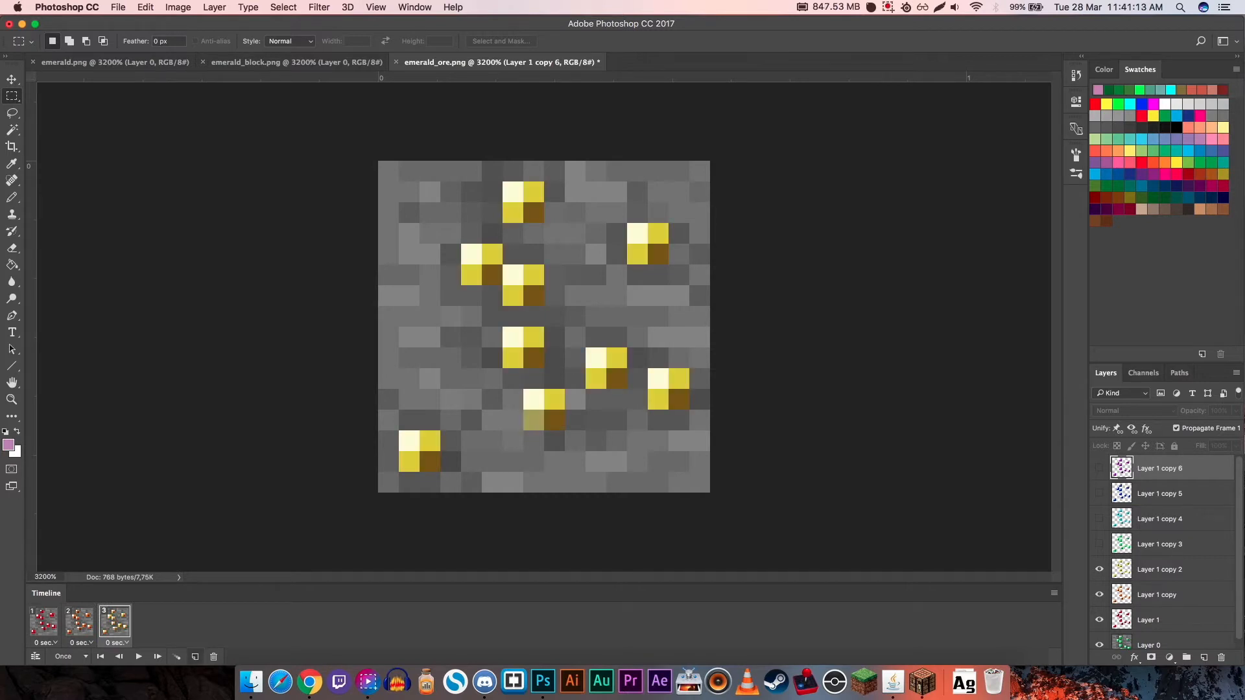
left_click(1099, 543)
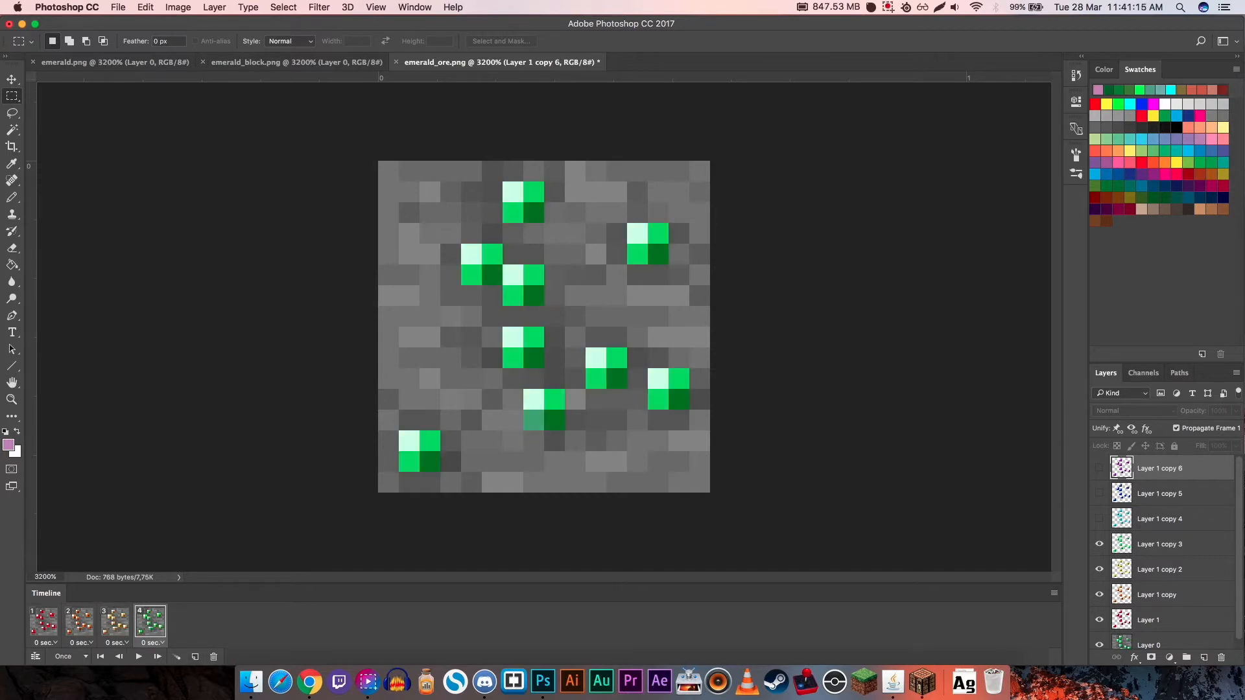
left_click(196, 657)
left_click(1099, 518)
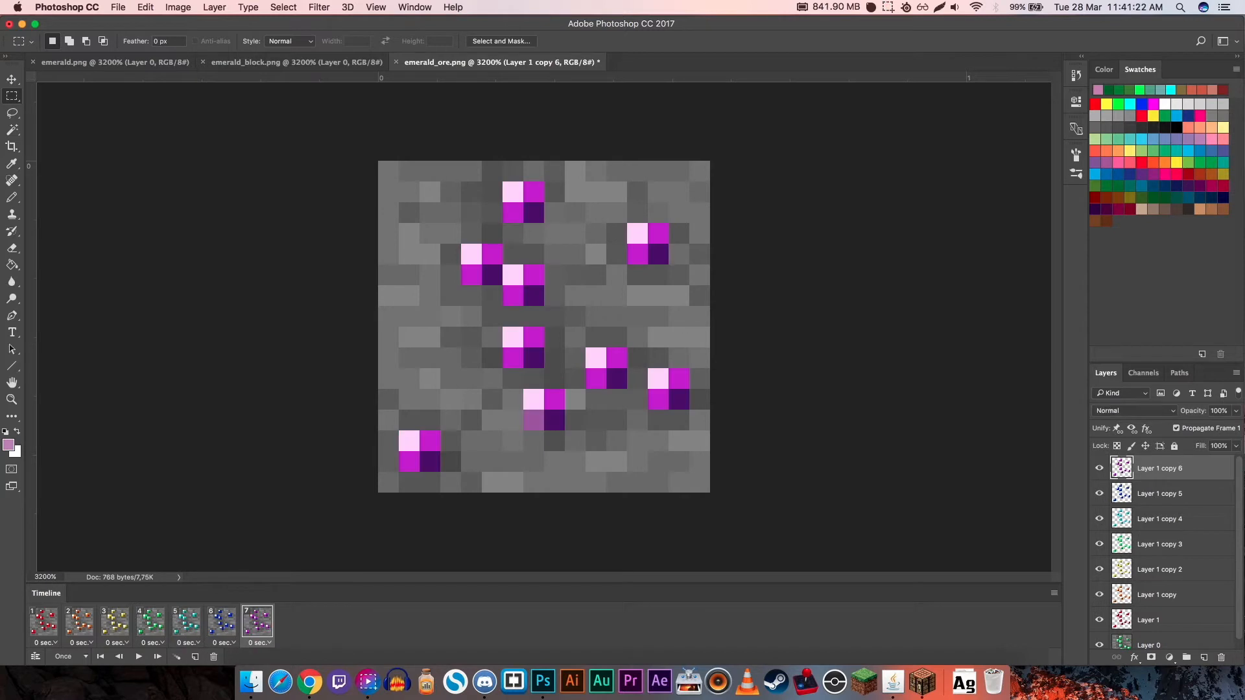
- Set the animation to loop Forever and preview its playback from the first frame
left_click(44, 622)
left_click(138, 657)
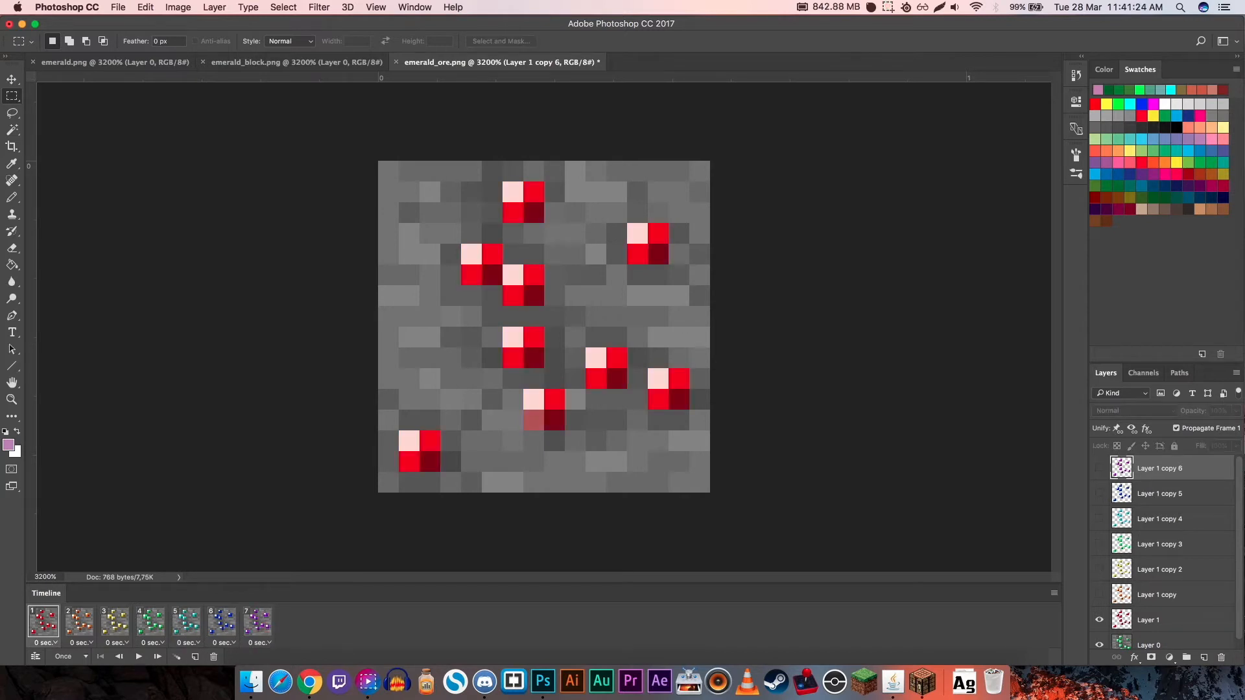
left_click(71, 657)
left_click(71, 623)
key("space")
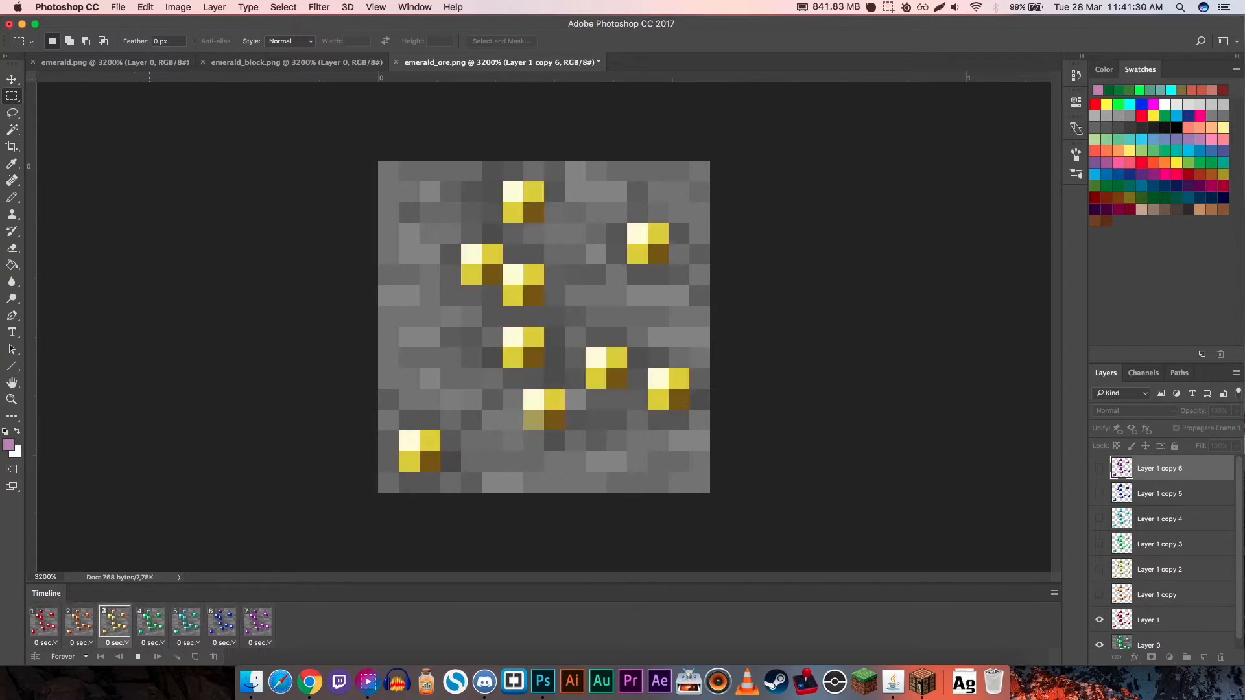
key("space")
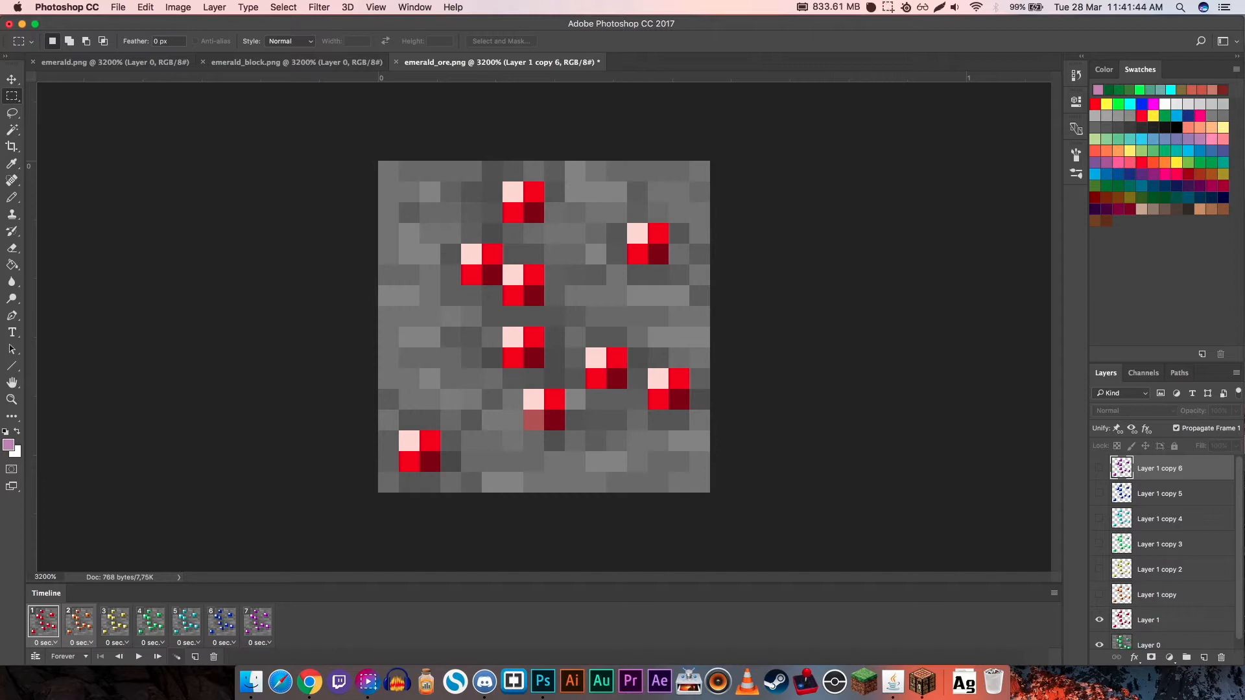
- Tween the red and orange frames 1 and 2 with 5 added frames across all layers
left_click(177, 657)
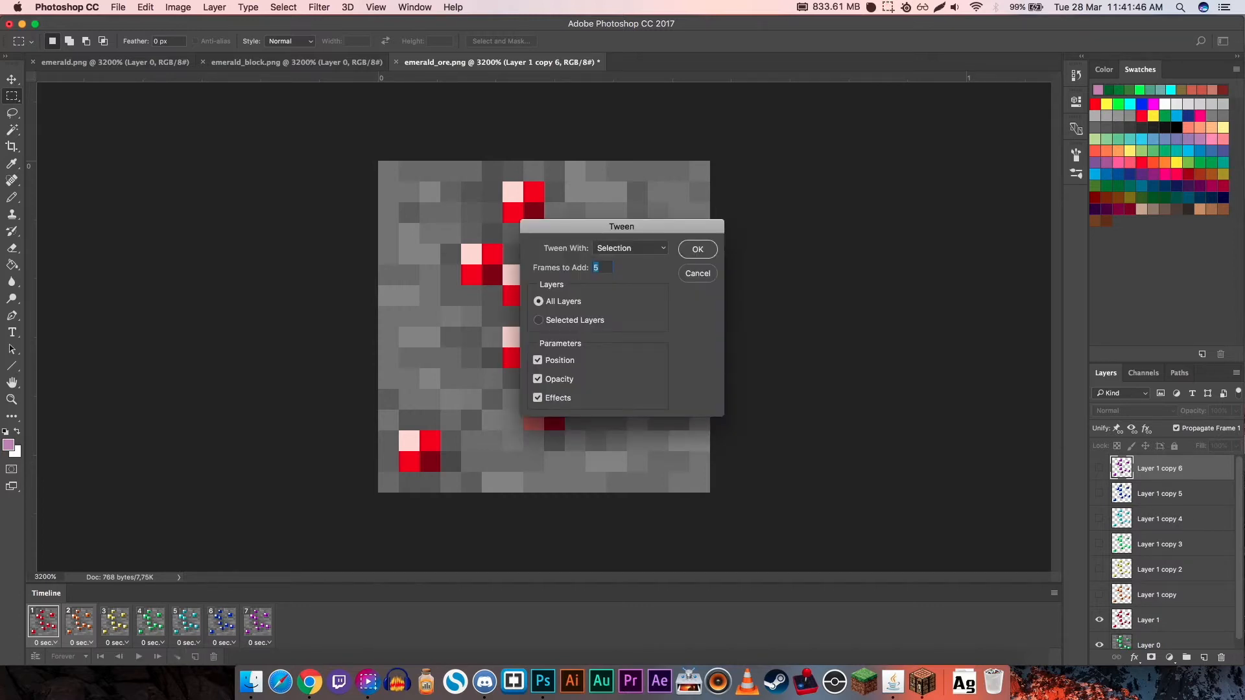
mouse_move(621, 226)
left_mouse_down()
mouse_move(647, 225)
mouse_move(616, 227)
left_mouse_up()
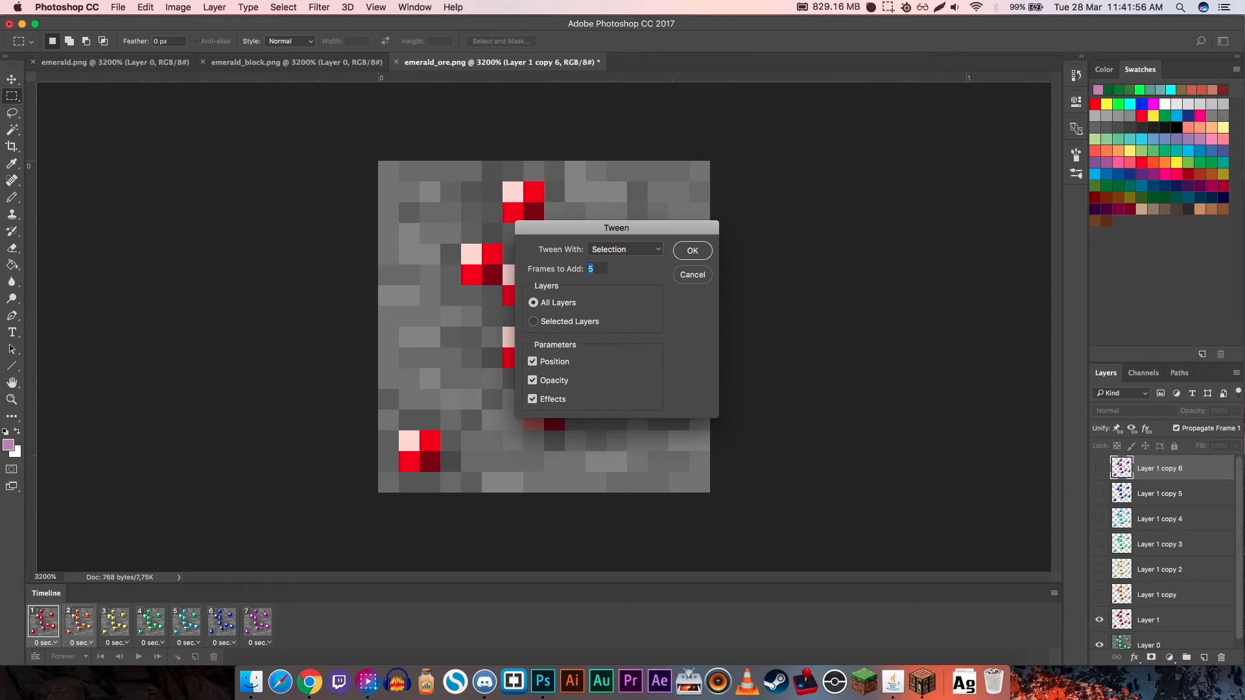
key("Return")
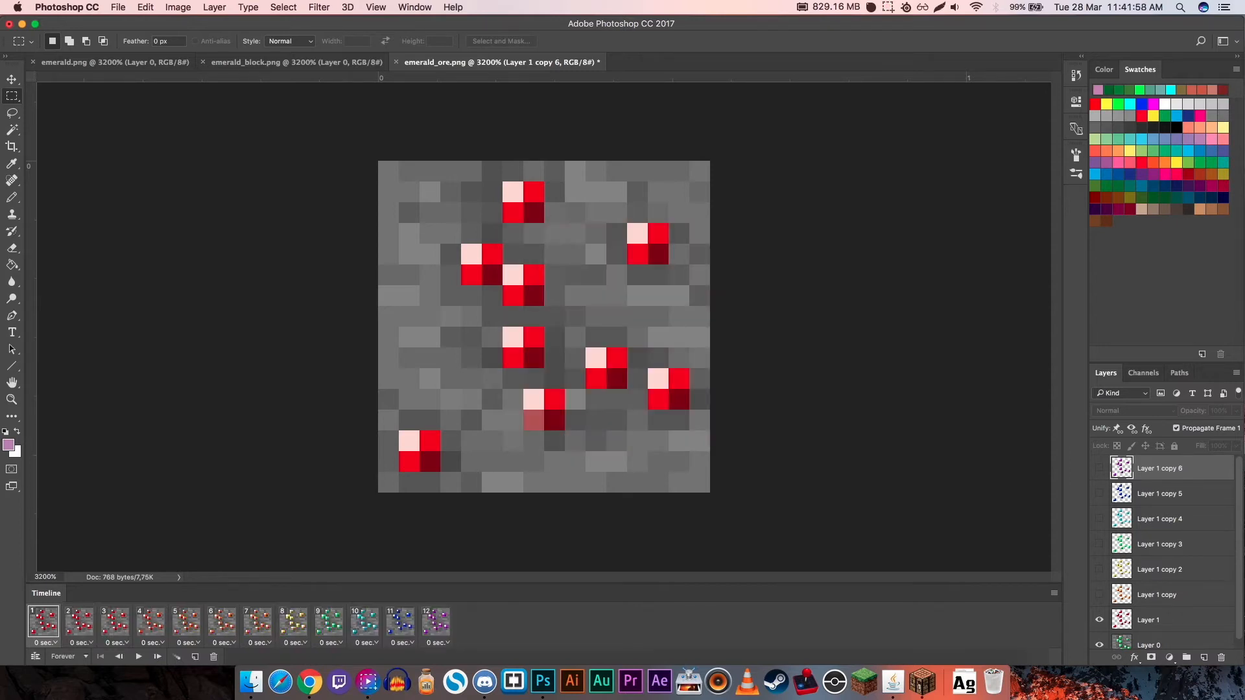
- Examine the tweened frames from red to orange one by one, and check the opacity of Layer 1 copy in frame 2
left_click(79, 622)
left_click(115, 622)
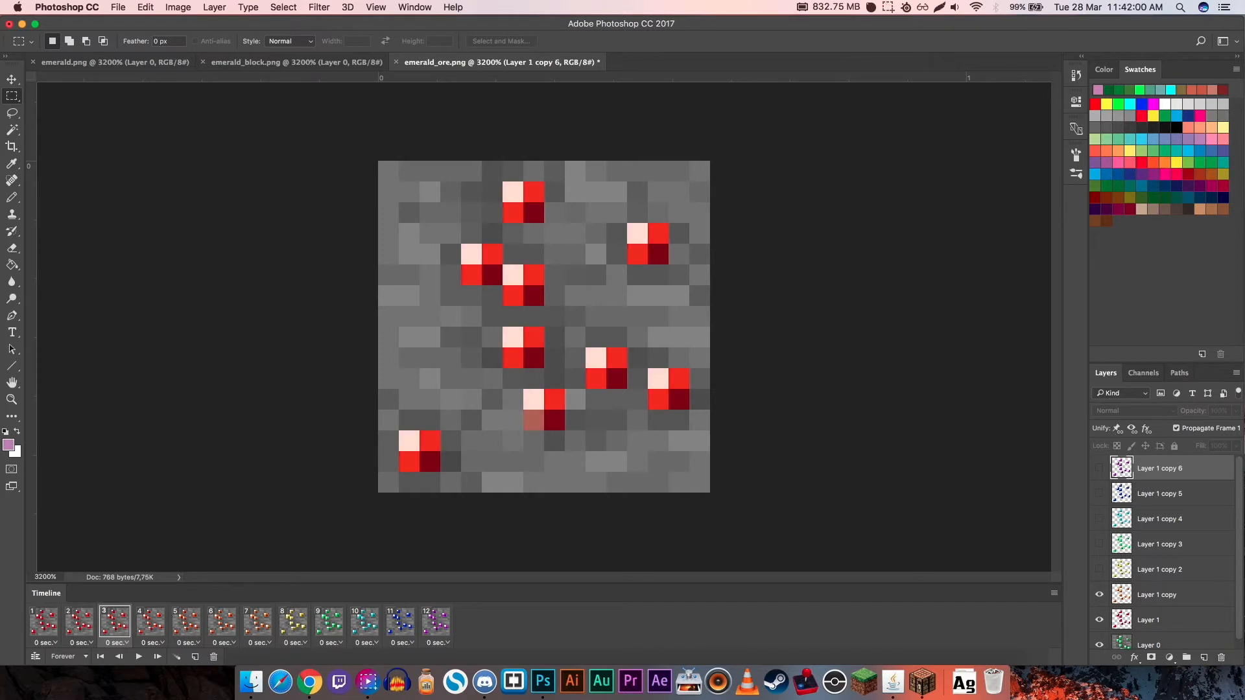
left_click(150, 622)
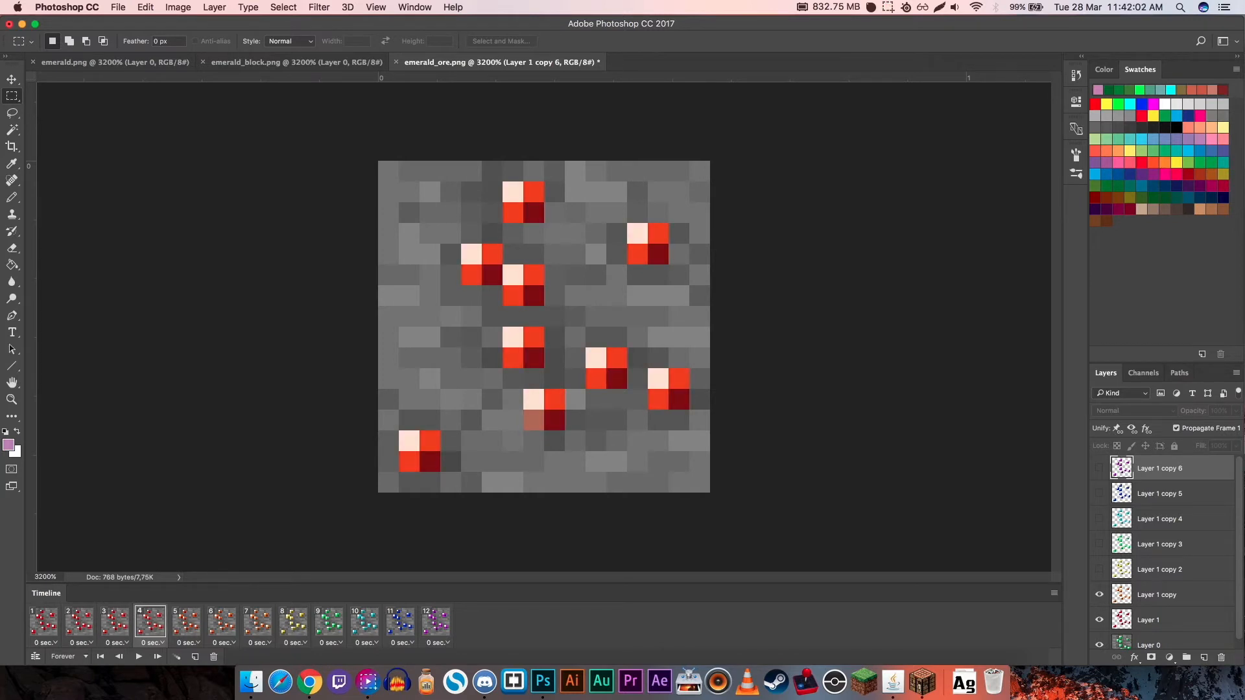
left_click(186, 623)
left_click(222, 622)
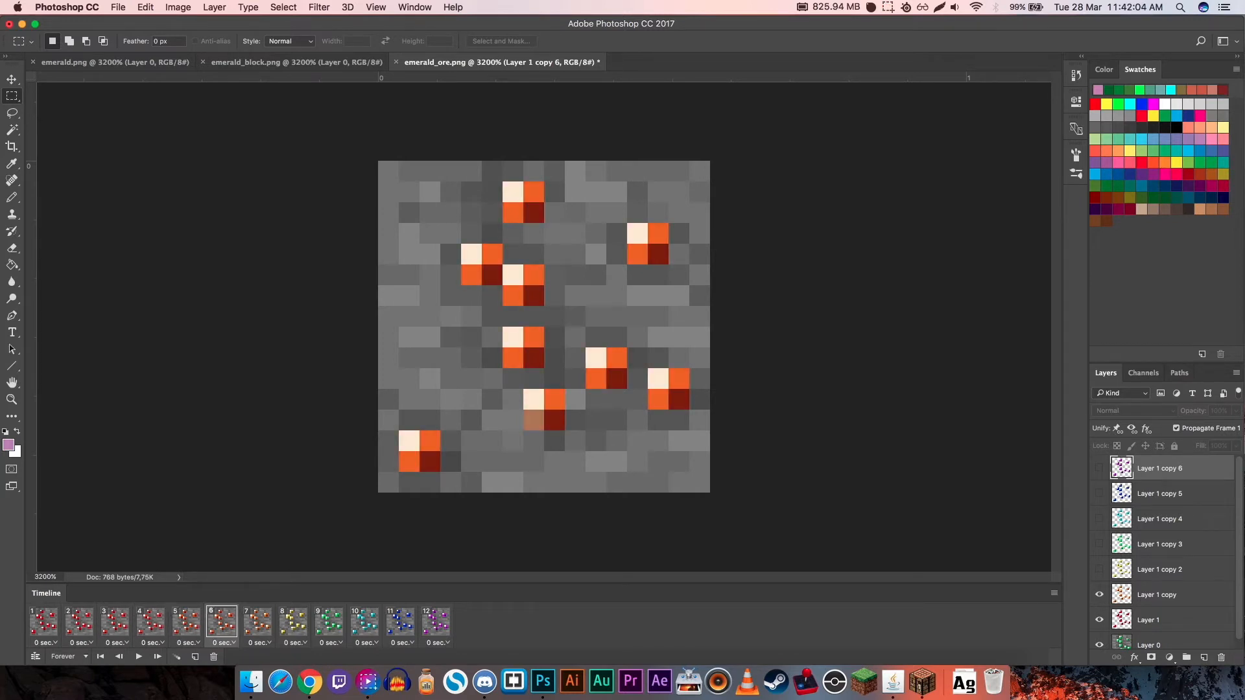
left_click(258, 623)
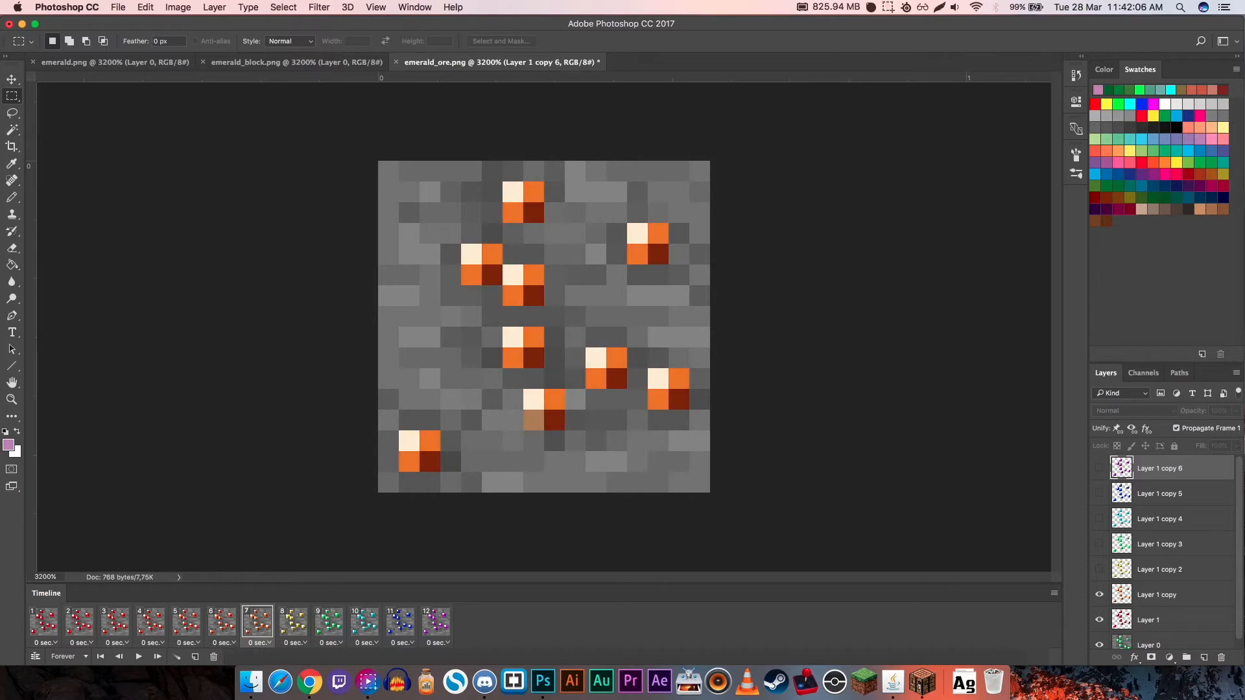
left_click(44, 622)
left_click(79, 622)
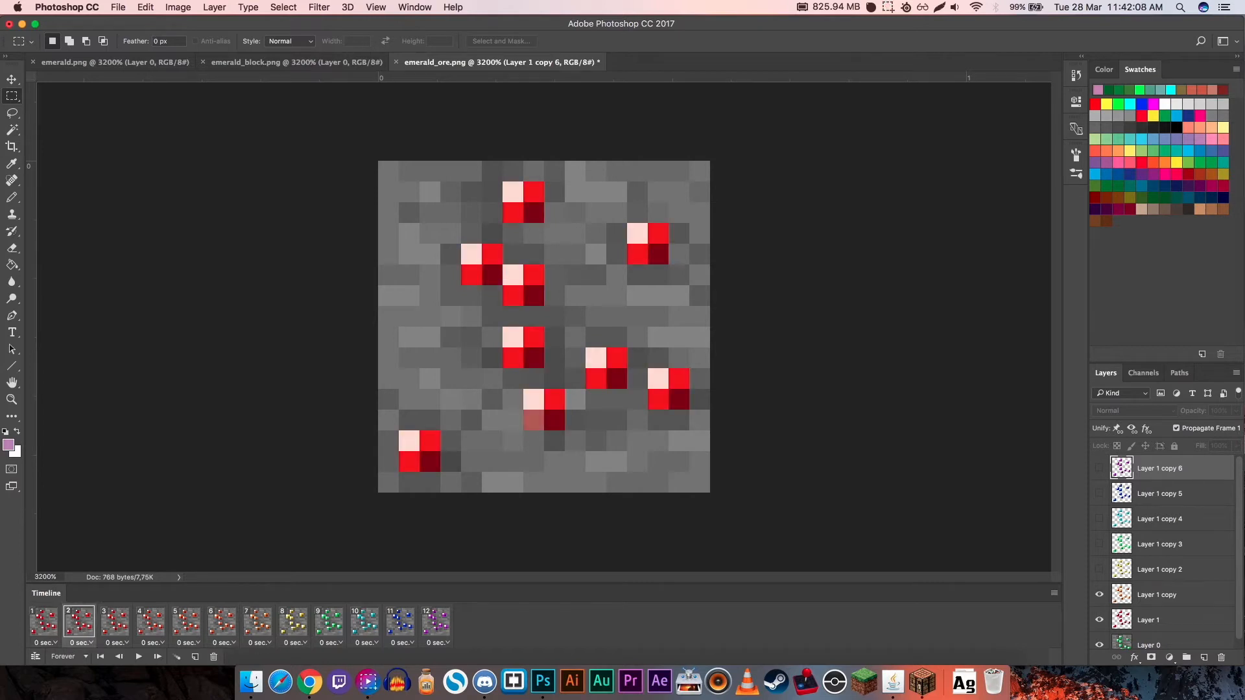
left_click(1156, 594)
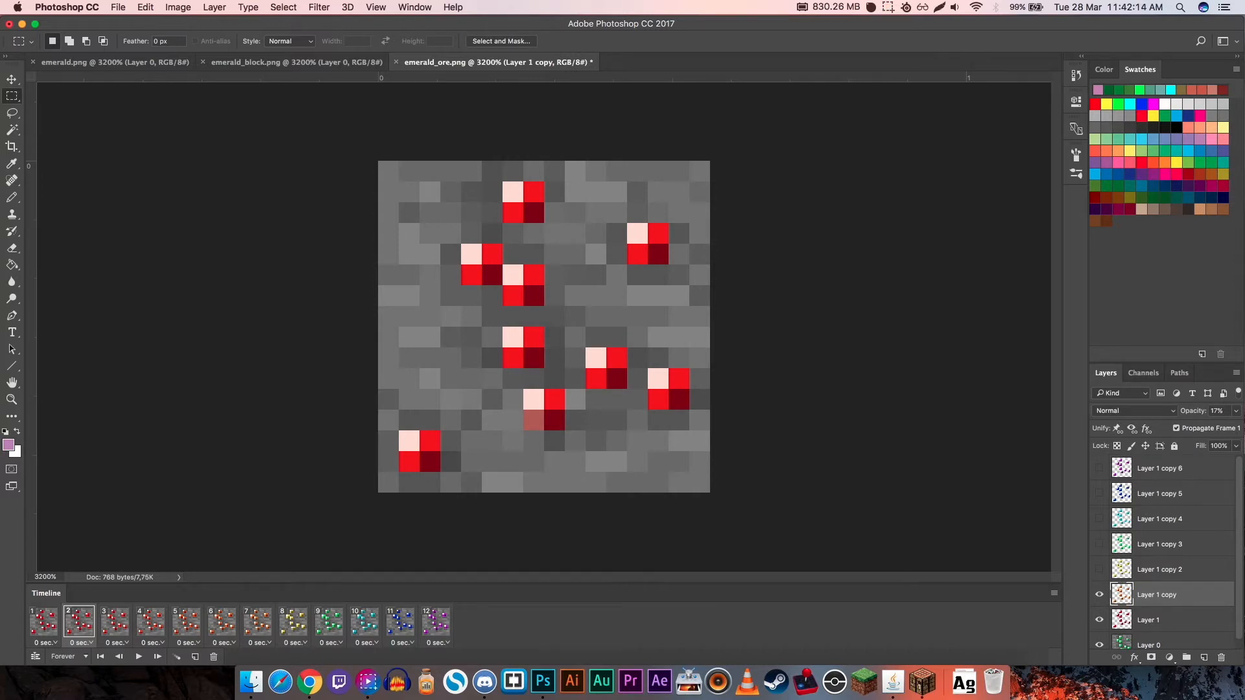
- Tween the orange frame 7 and the yellow frame 8 with 5 added frames
left_click(258, 622)
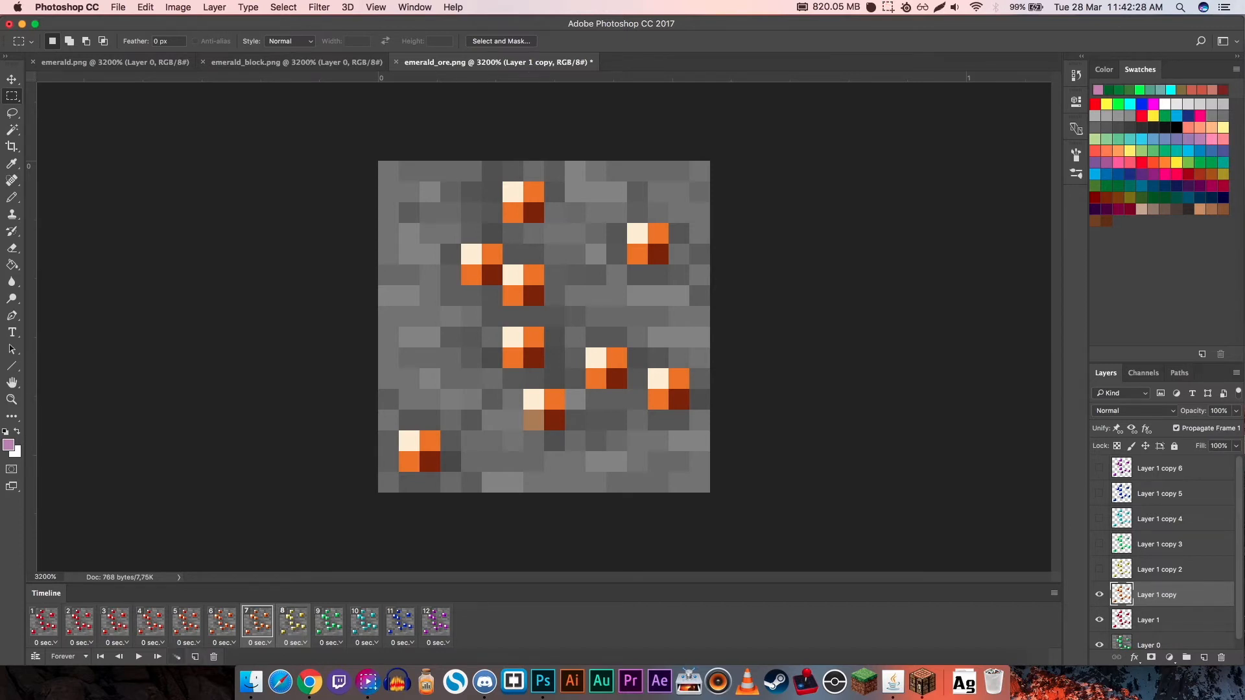
left_click(177, 656)
key("Return")
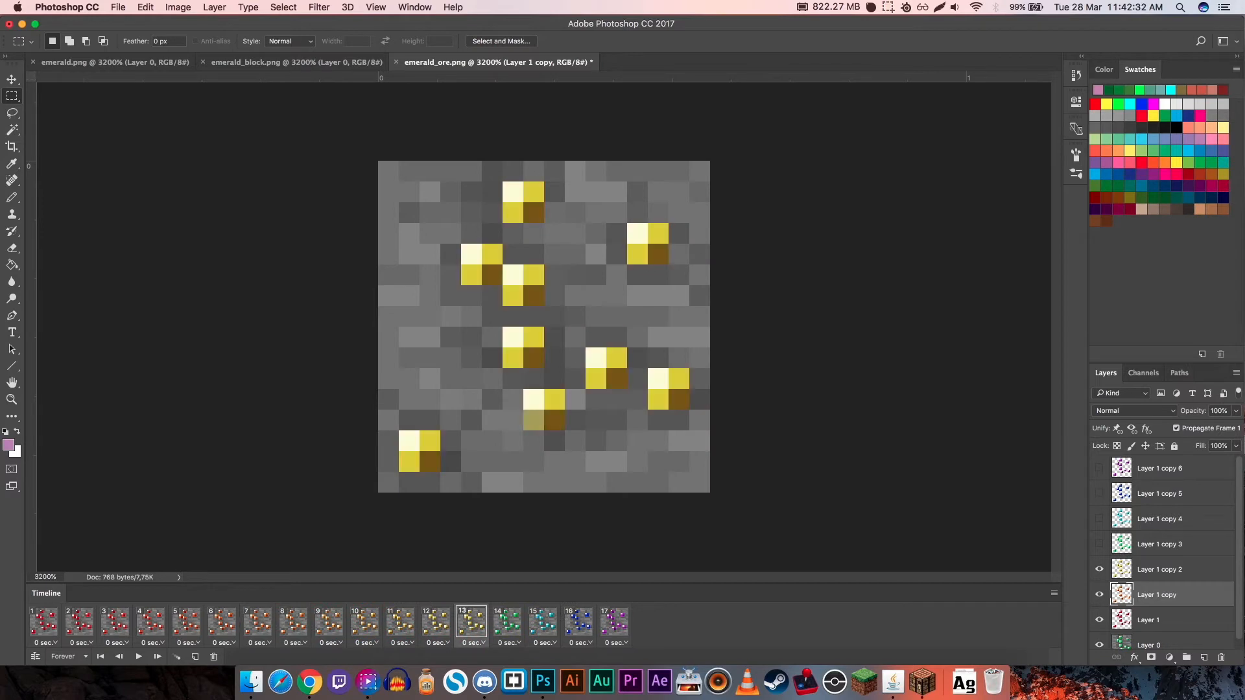
- Undo an accidental frame duplication, and add 5 tween frames each between the yellow and green frames and between the green and cyan frames
left_click(195, 657)
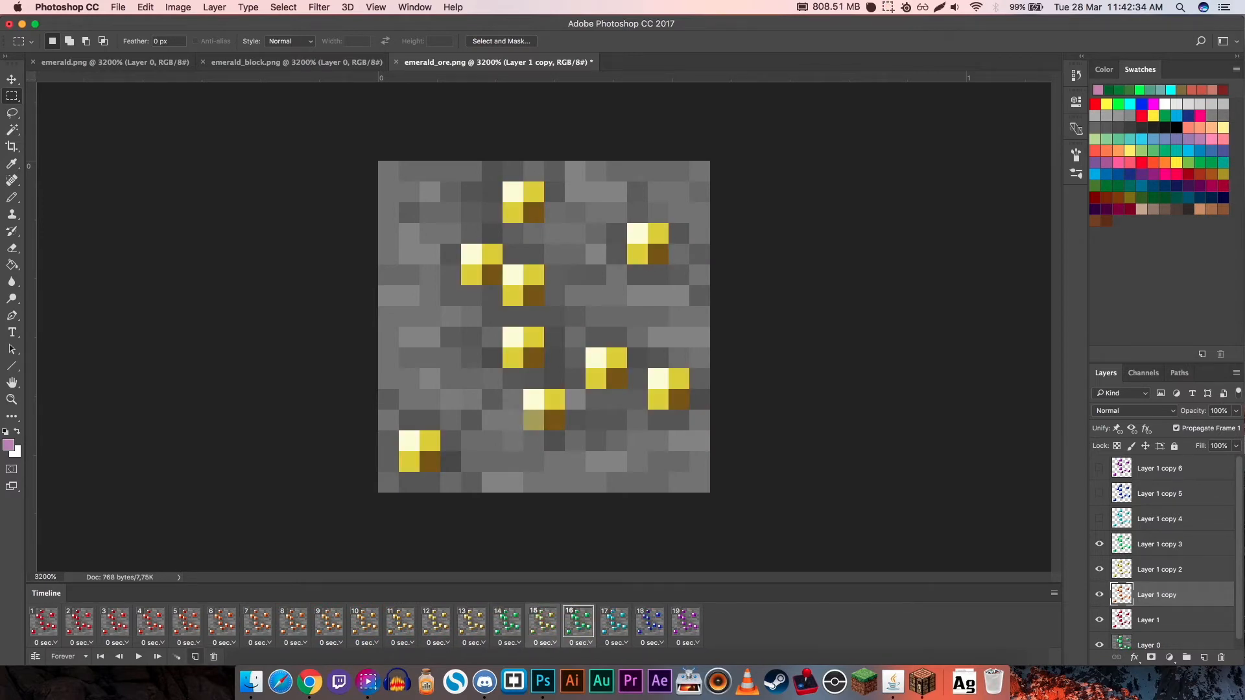
key("super+z")
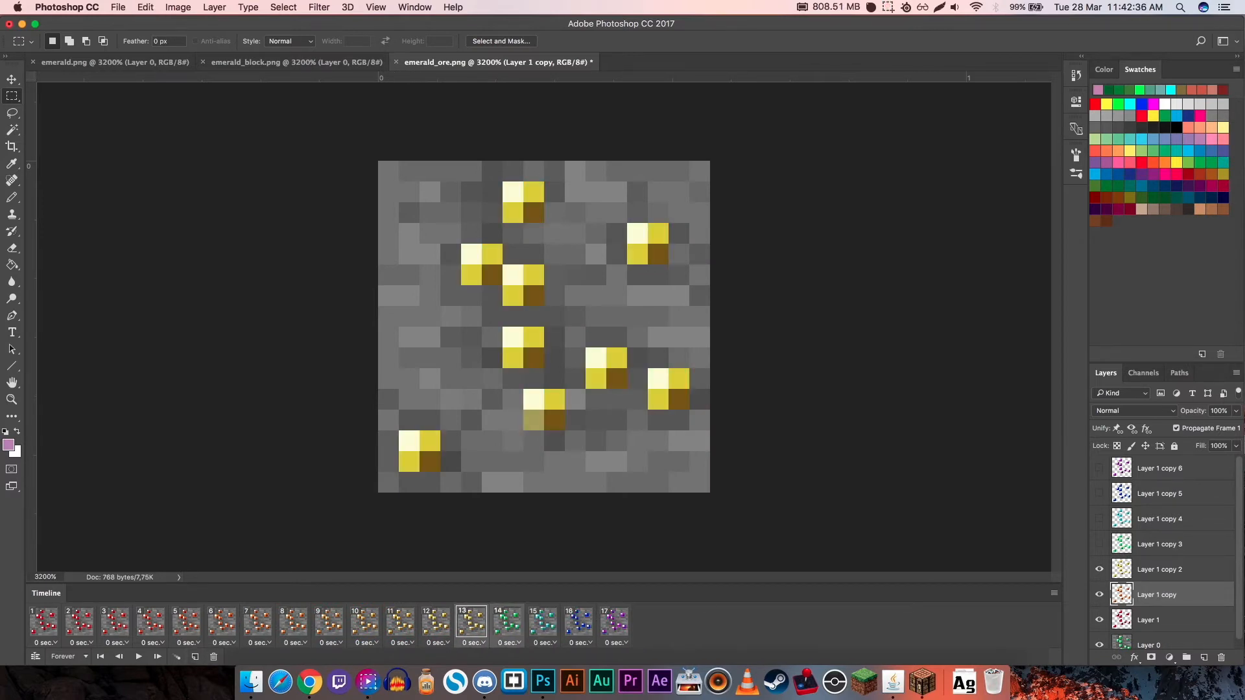
left_click(177, 657)
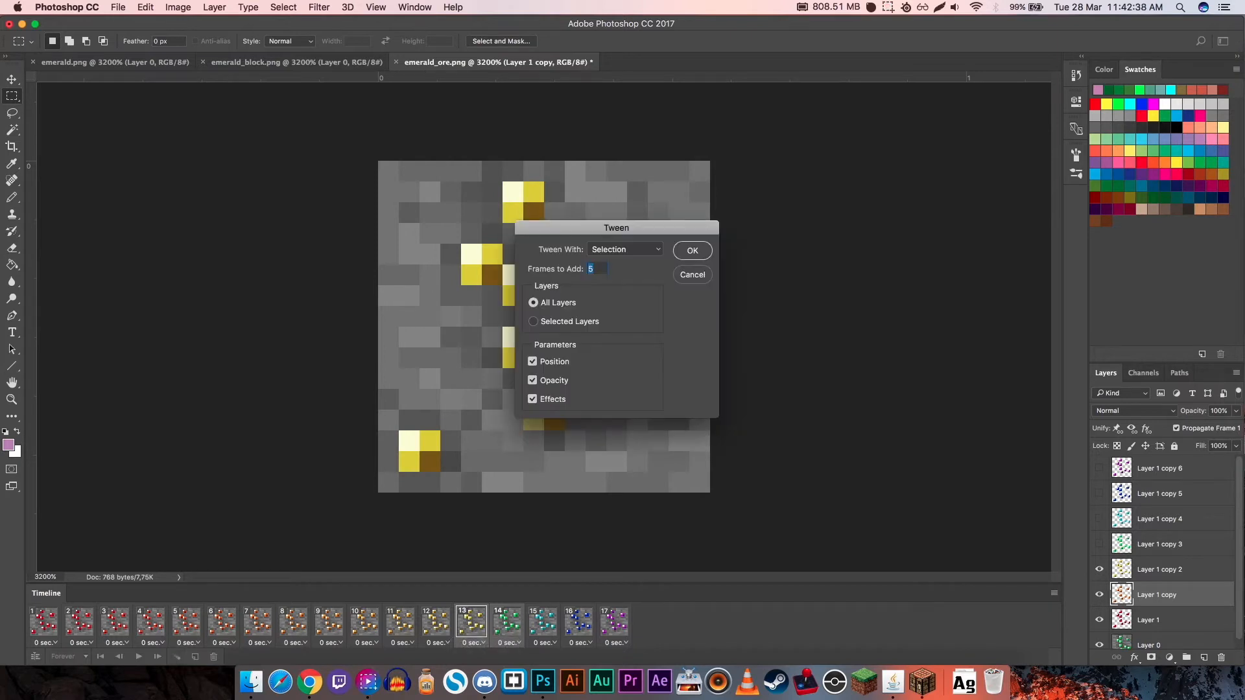
key("Return")
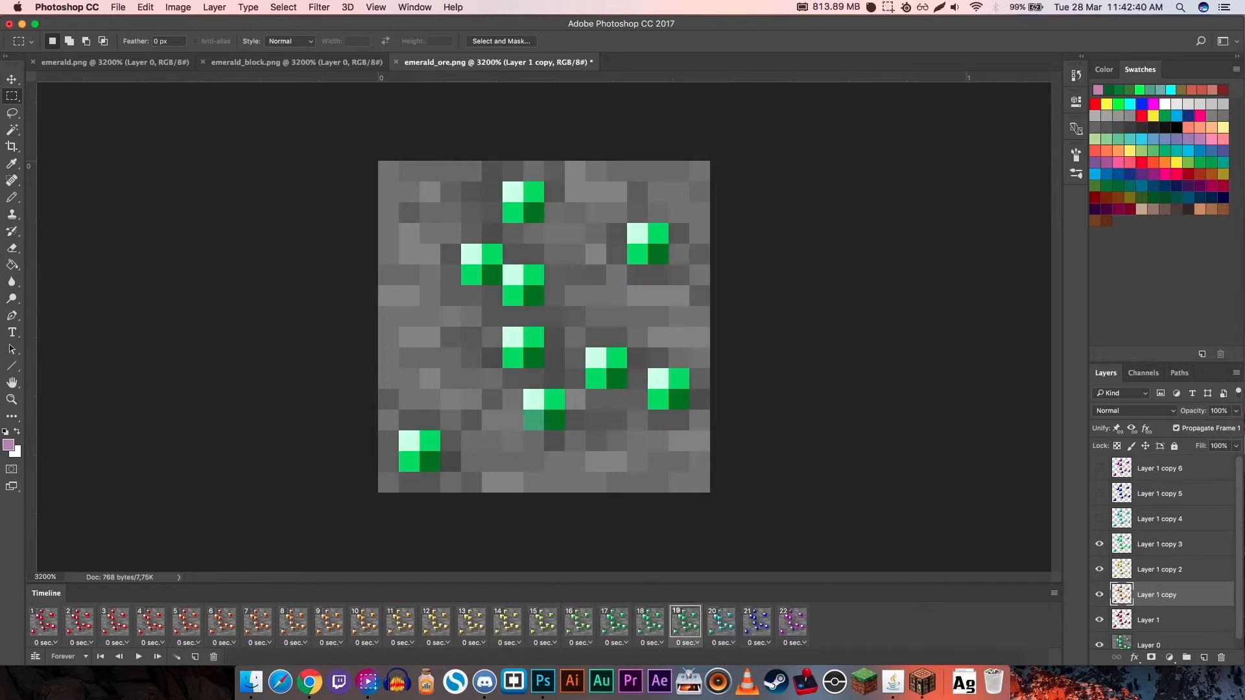
left_click(177, 657)
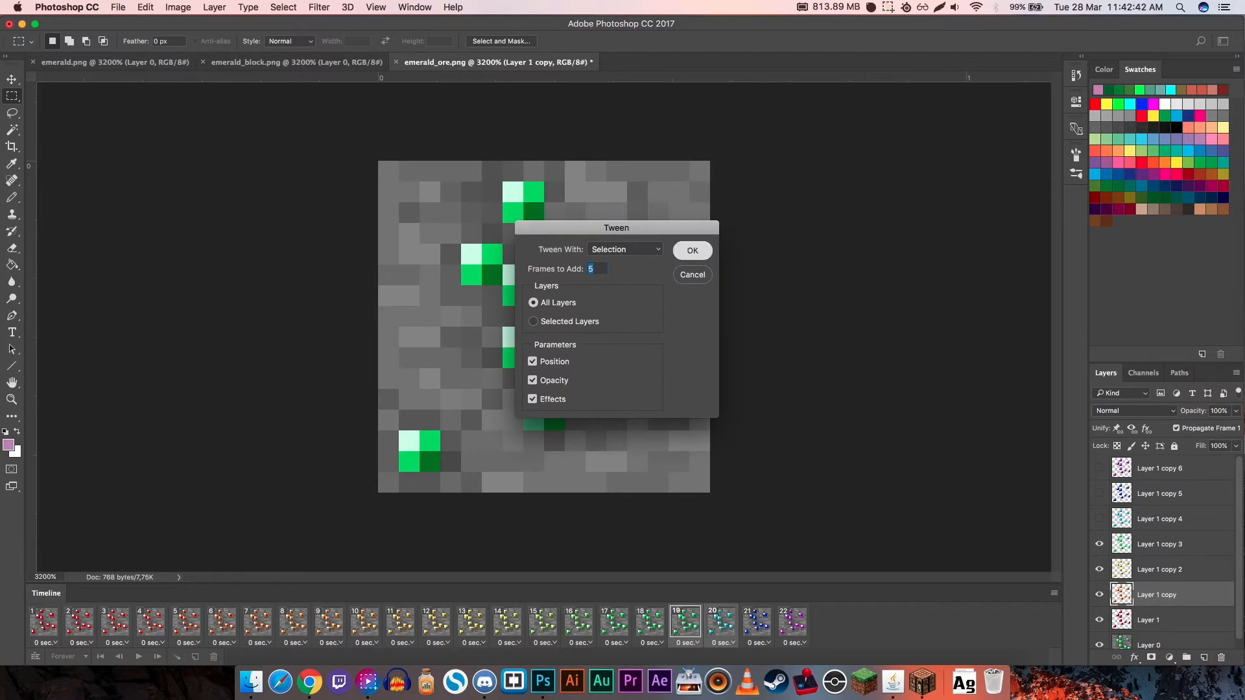
key("Return")
- Tween the cyan frame 25 and the blue frame 26 with 5 added frames across all layers
left_click(899, 623, "super")
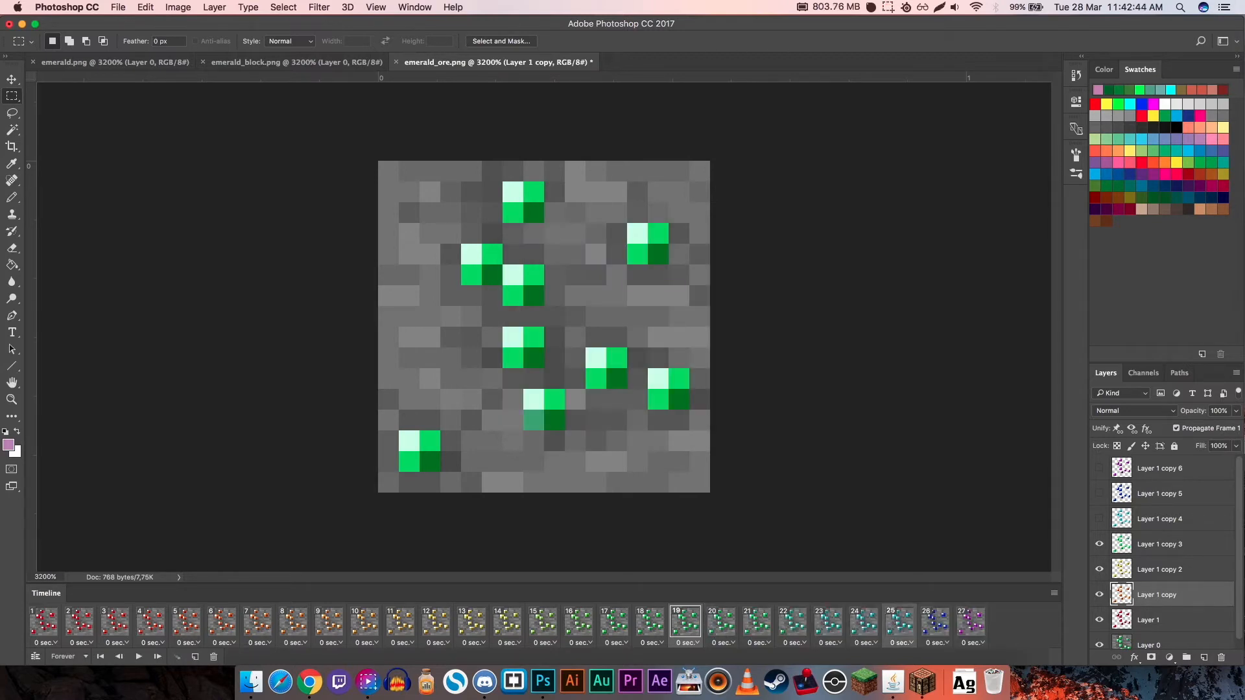
left_click(935, 623, "super")
left_click(900, 623)
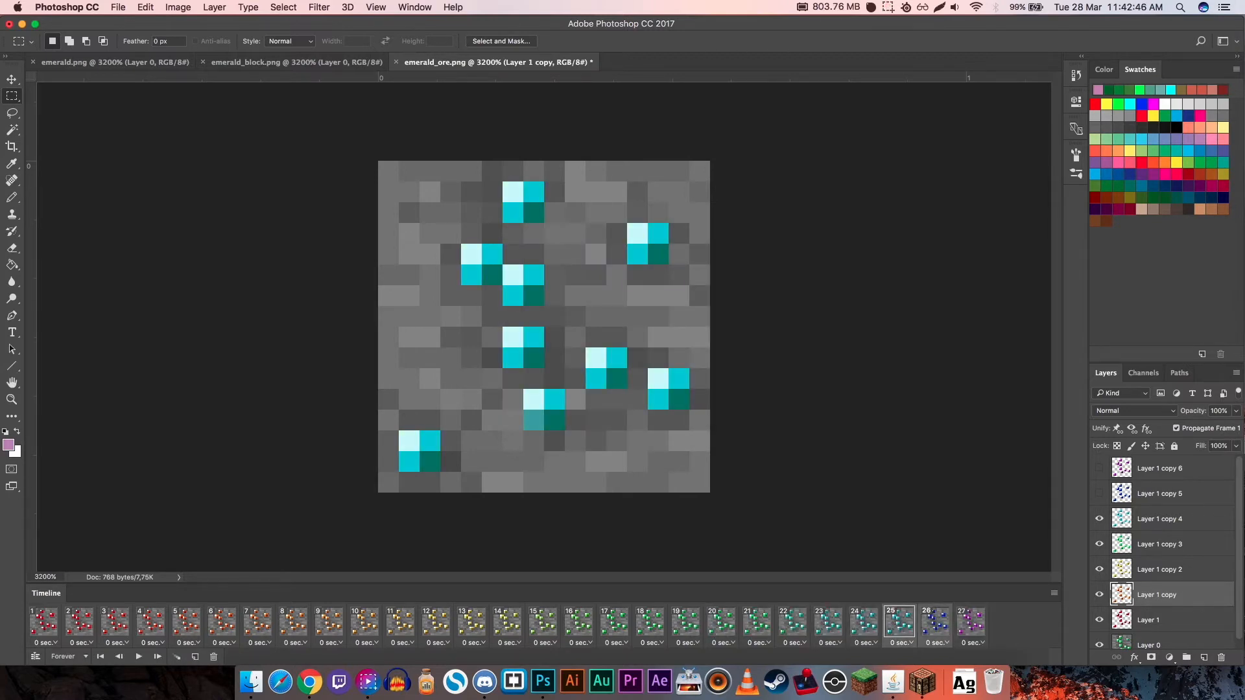
left_click(177, 656)
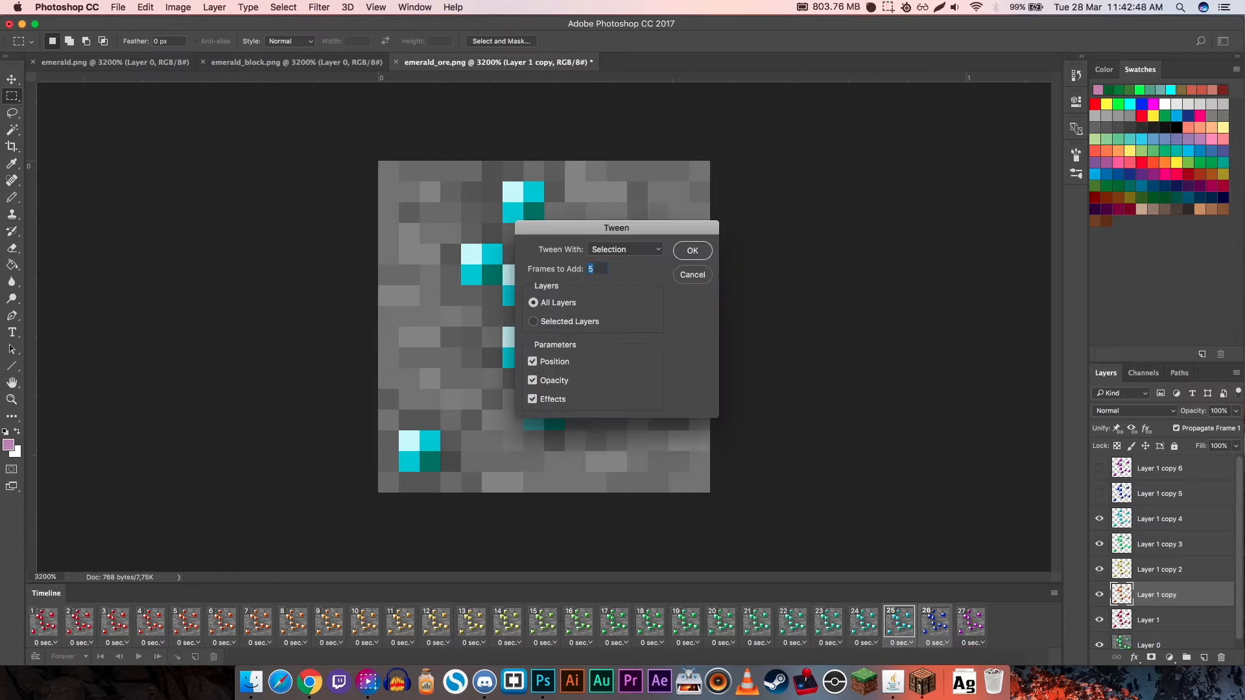
key("Return")
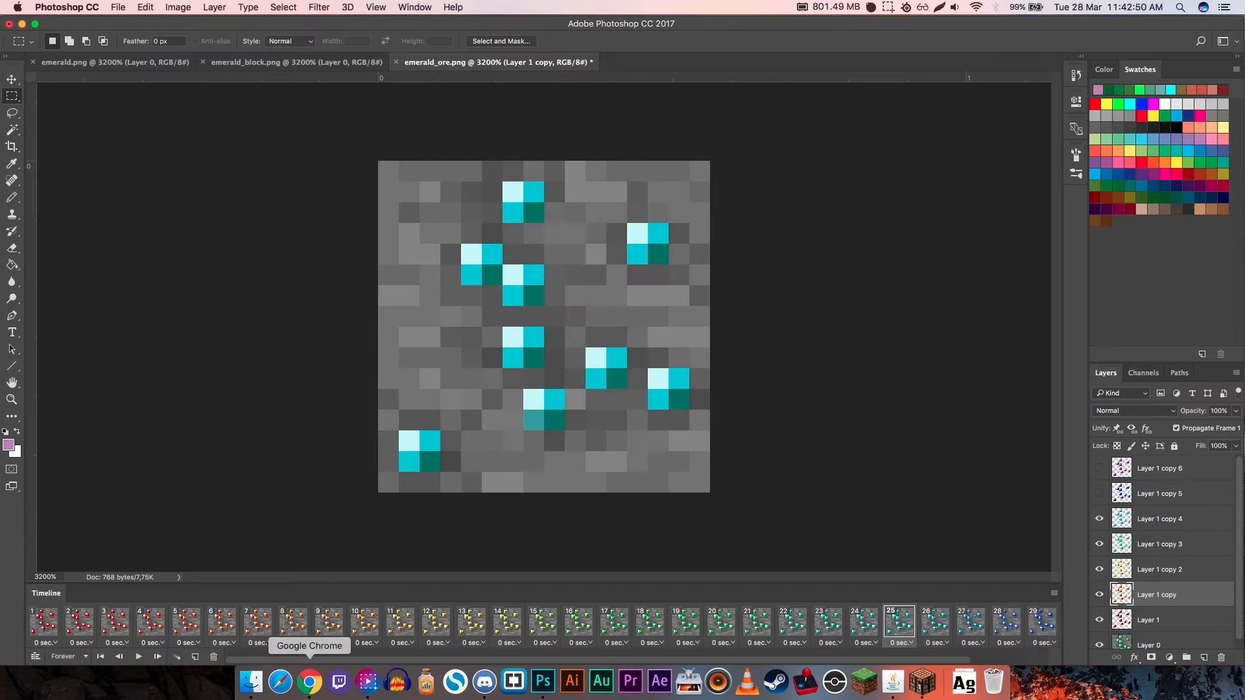
- Tween the blue frame 31 and the purple frame 32 with 5 added frames, and briefly play the animation
mouse_move(309, 680)
scroll(544, 625, "right", 3)
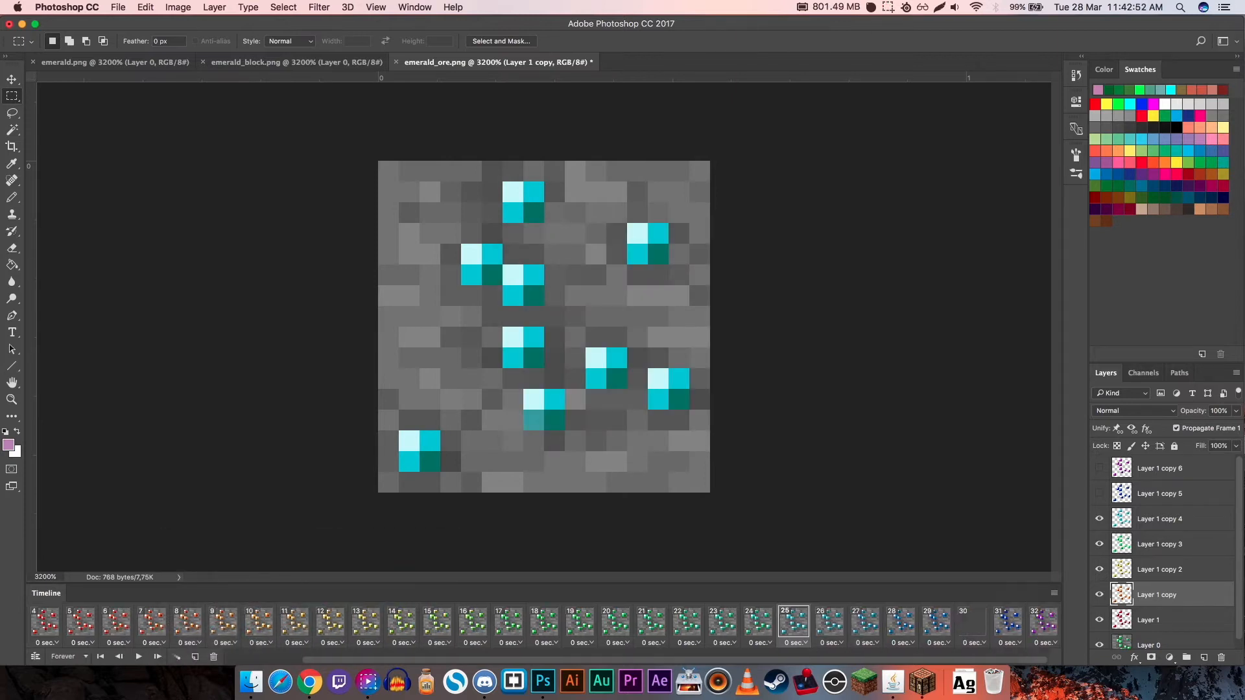
left_click(1007, 623)
left_click(1044, 623, "shift")
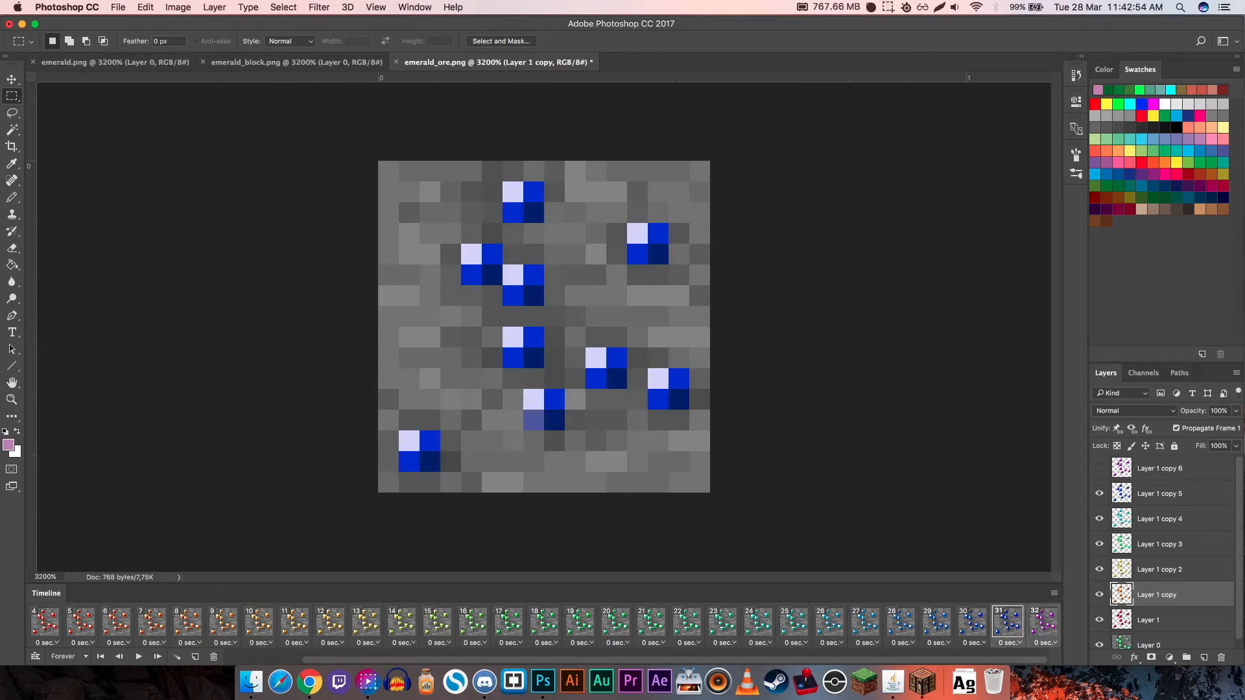
left_click(176, 657)
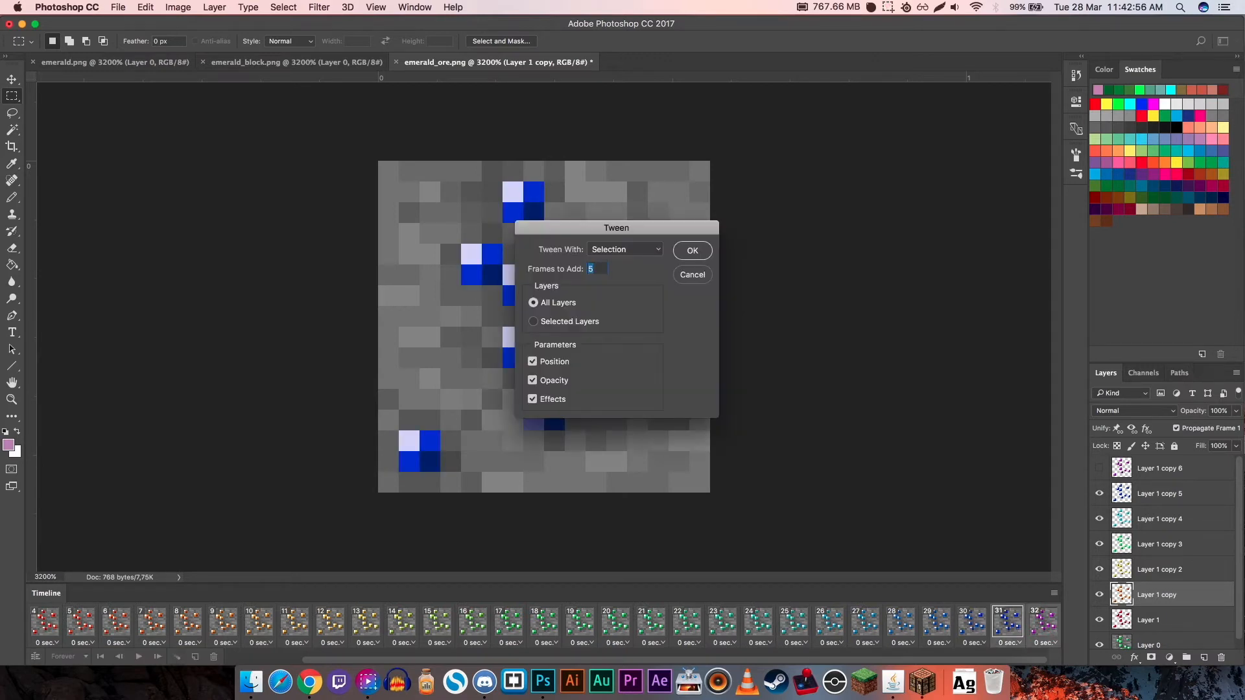
key("Return")
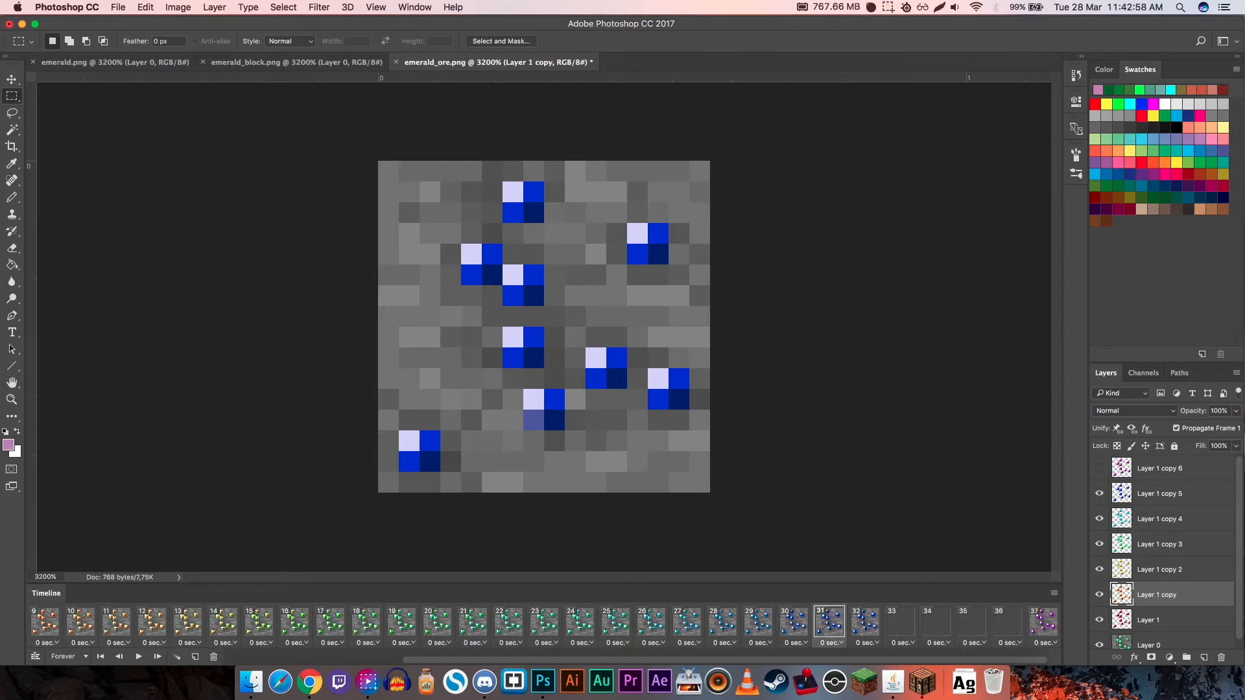
key("space")
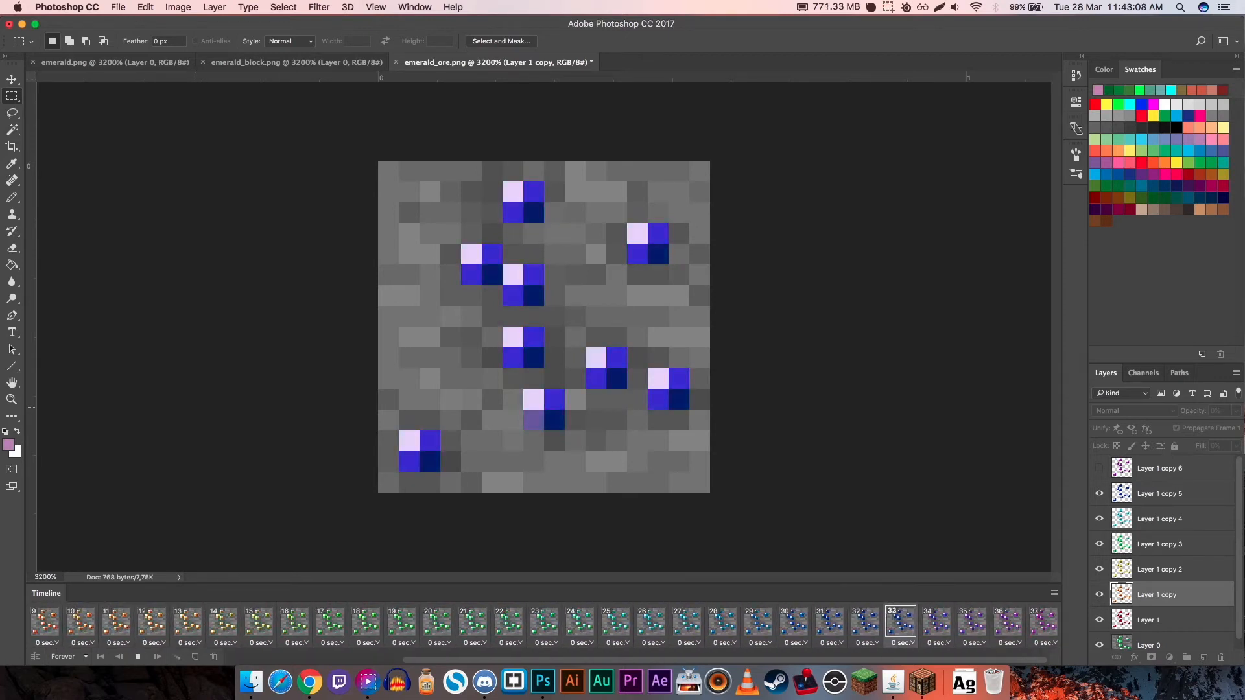
key("space")
- Duplicate the last purple frame 37 and make the copy red by hiding Layer 1 copy through Layer 1 copy 6
left_click_drag(713, 660, 891, 660)
left_click(1043, 622)
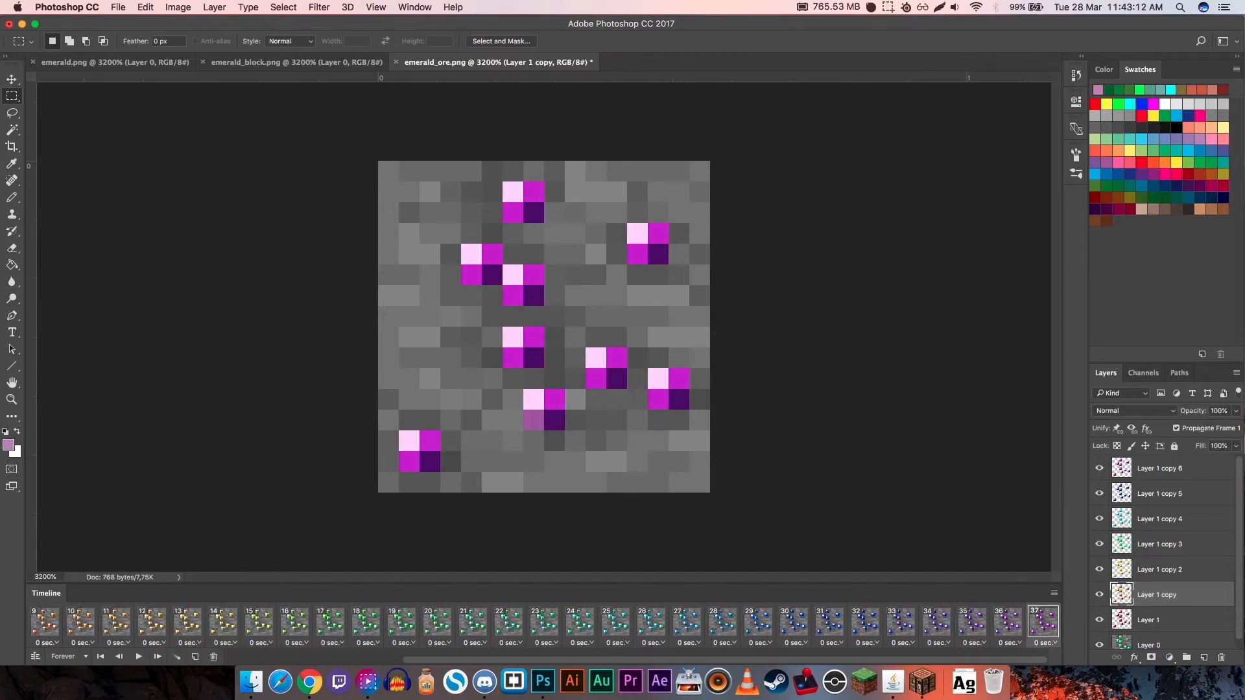
left_click(194, 657)
left_click_drag(1099, 468, 1099, 595)
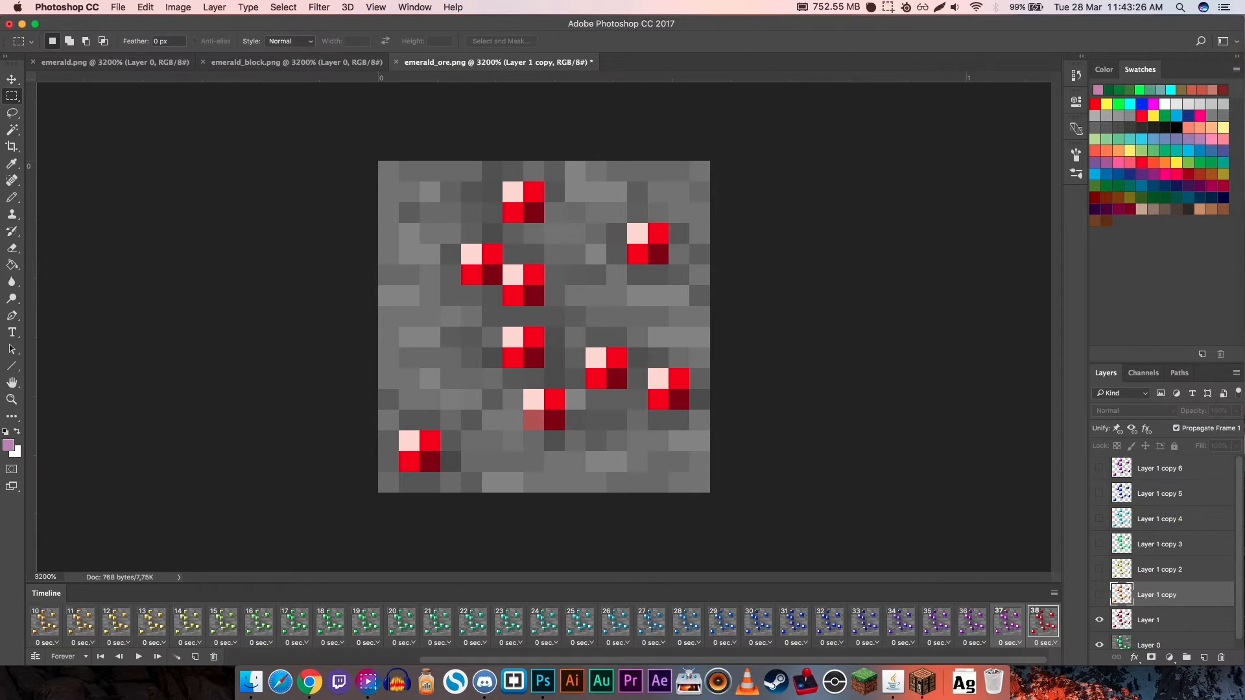
- Tween the purple frame 37 and the red frame 38 with 5 added frames across all layers
left_click(1007, 623)
left_click(1042, 622, "shift")
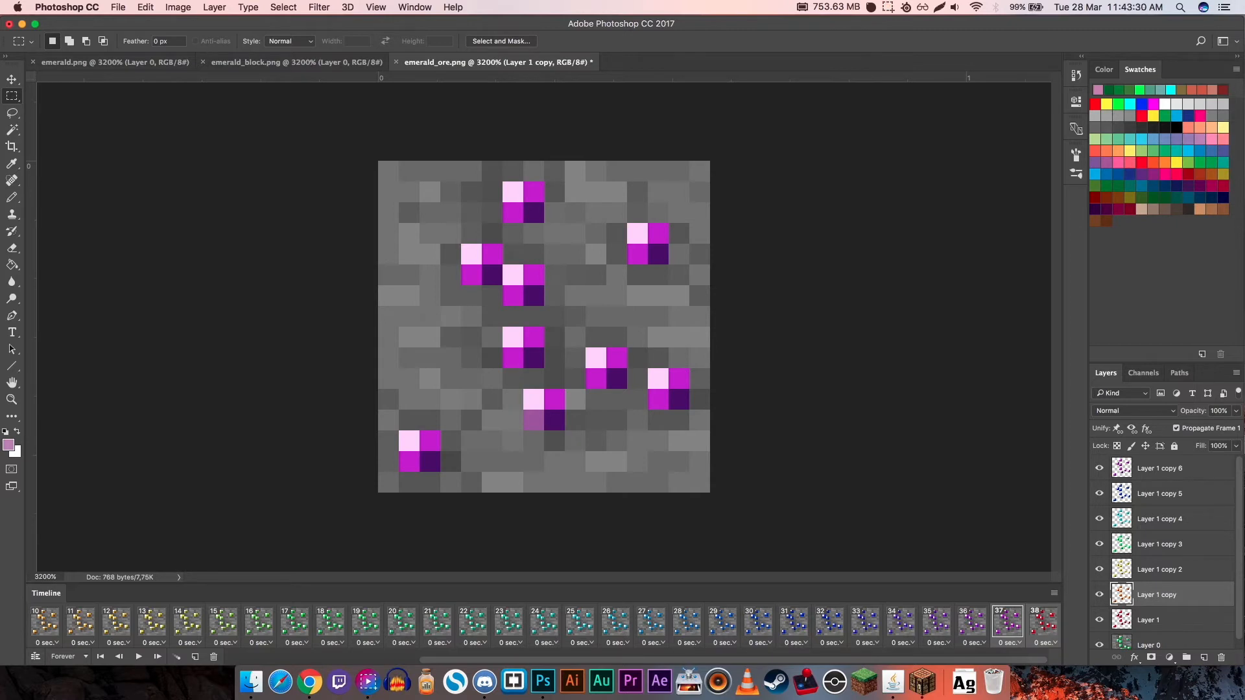
left_click(177, 657)
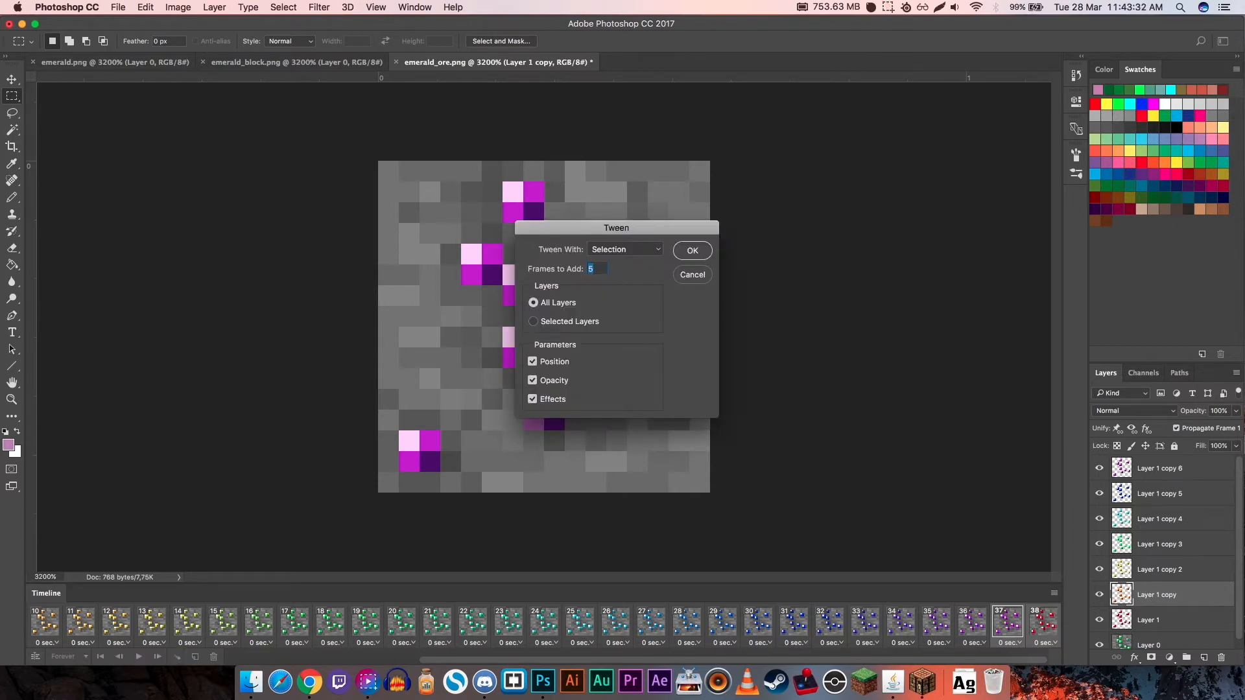
key("Return")
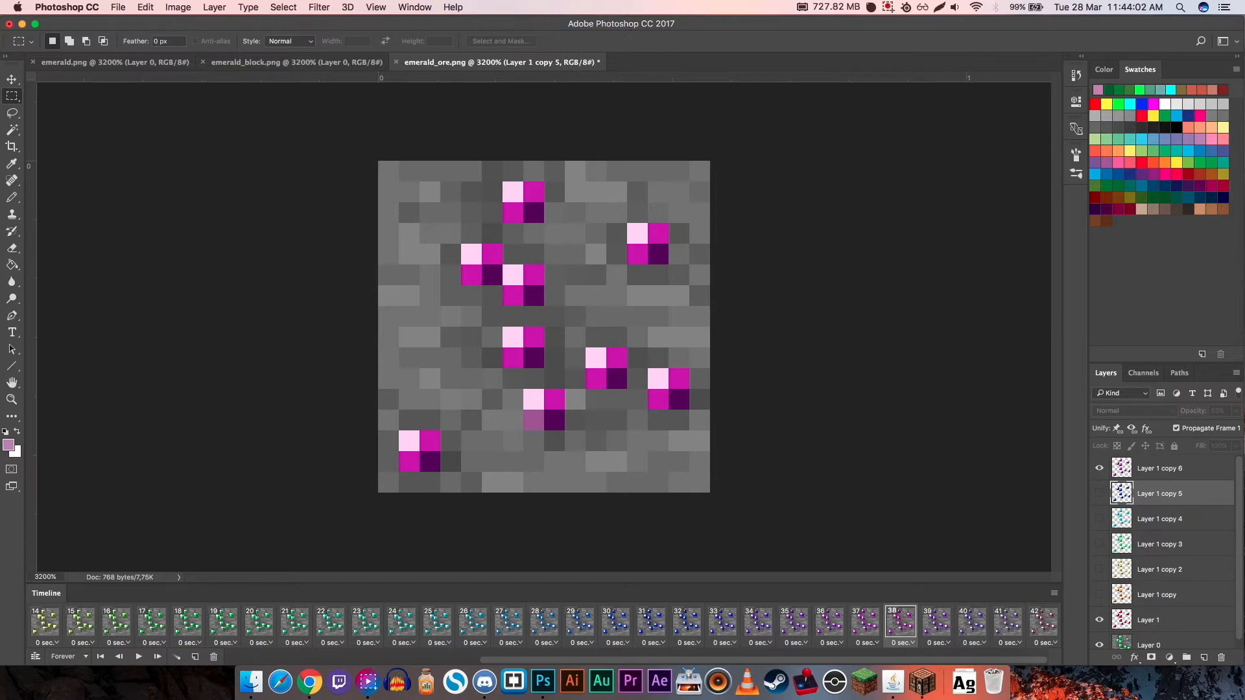
- Hide Layer 1 copy through Layer 1 copy 5 in each of the tweened frames 39, 40, 41 and 42
left_click(1159, 594)
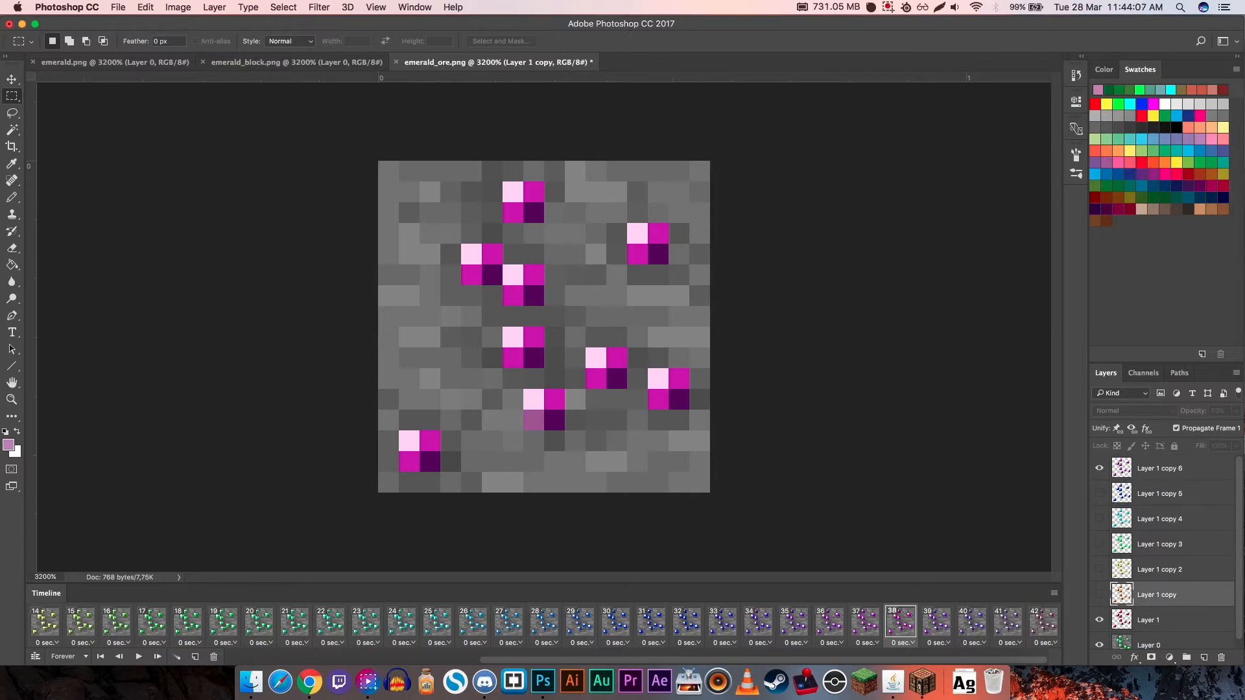
left_click(1159, 494)
left_click(1159, 595)
left_click(936, 623)
left_click_drag(1099, 494, 1099, 594)
left_click(971, 623)
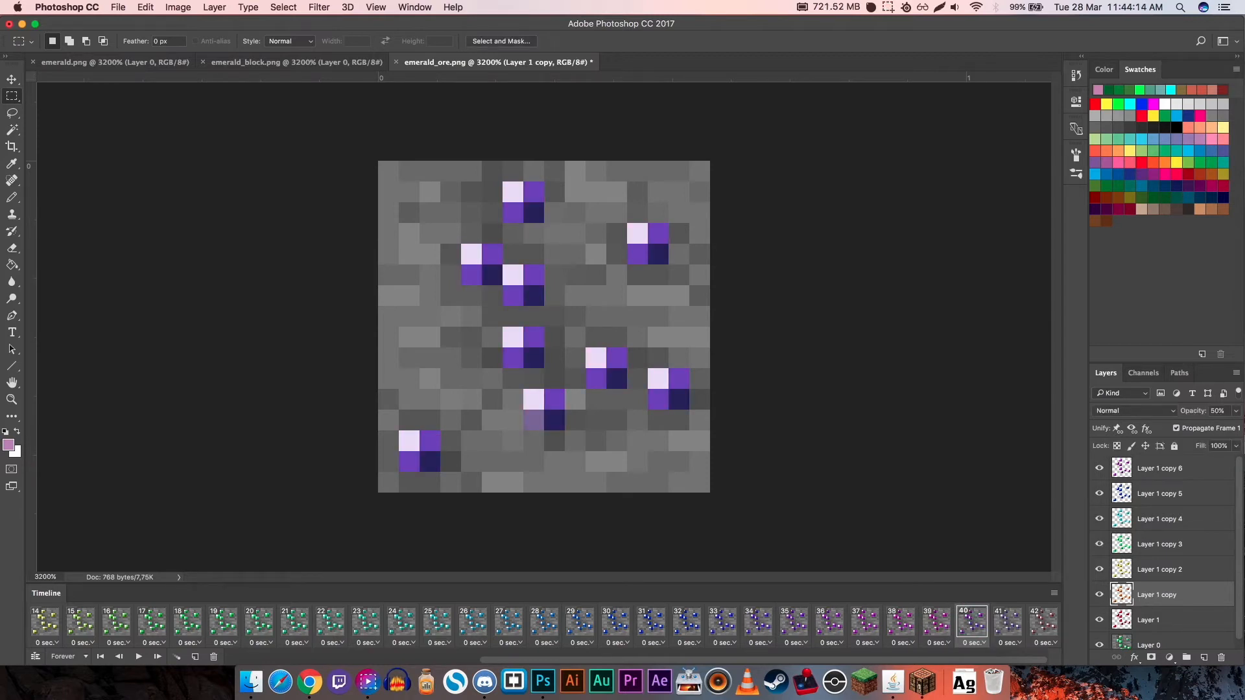
left_click_drag(1099, 493, 1099, 594)
left_click(1008, 623)
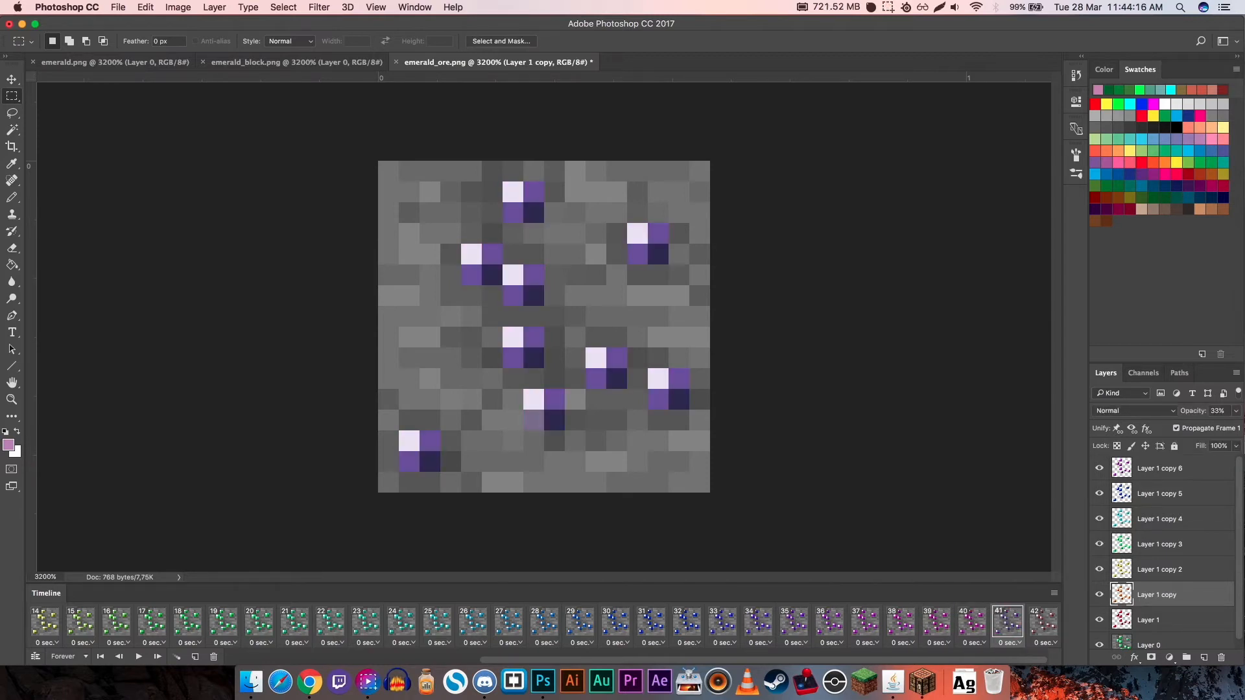
left_click_drag(1099, 494, 1098, 595)
left_click(1043, 622)
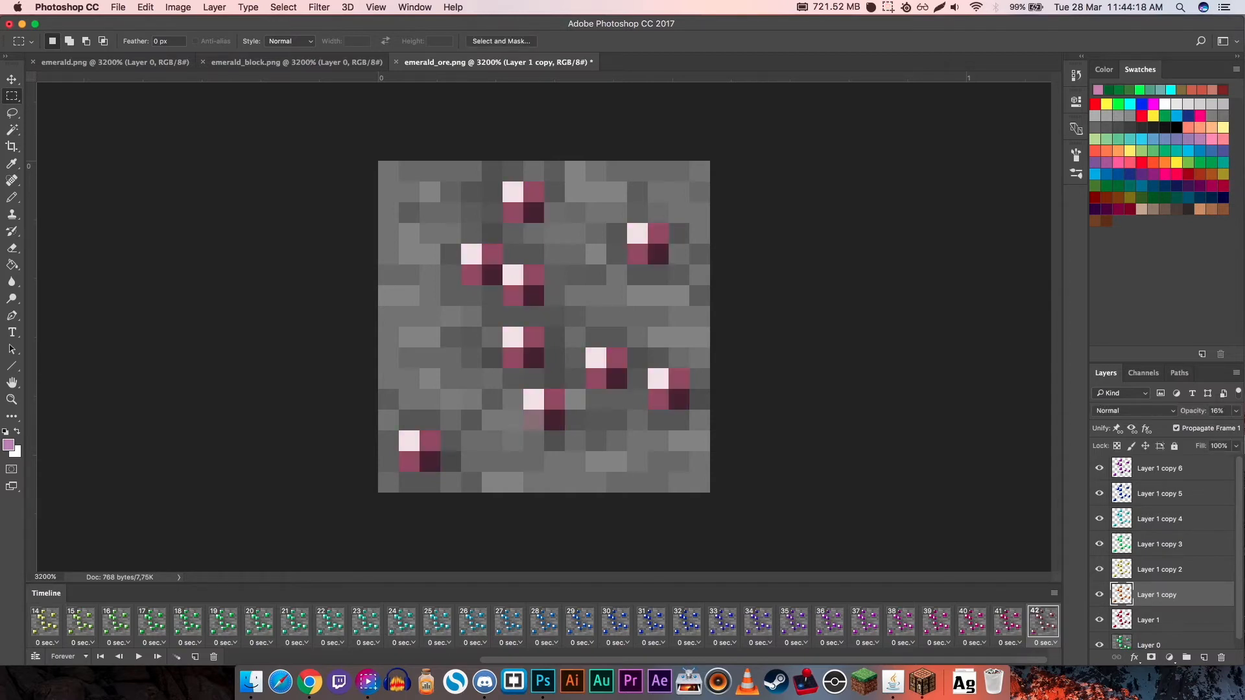
left_click_drag(1099, 493, 1099, 595)
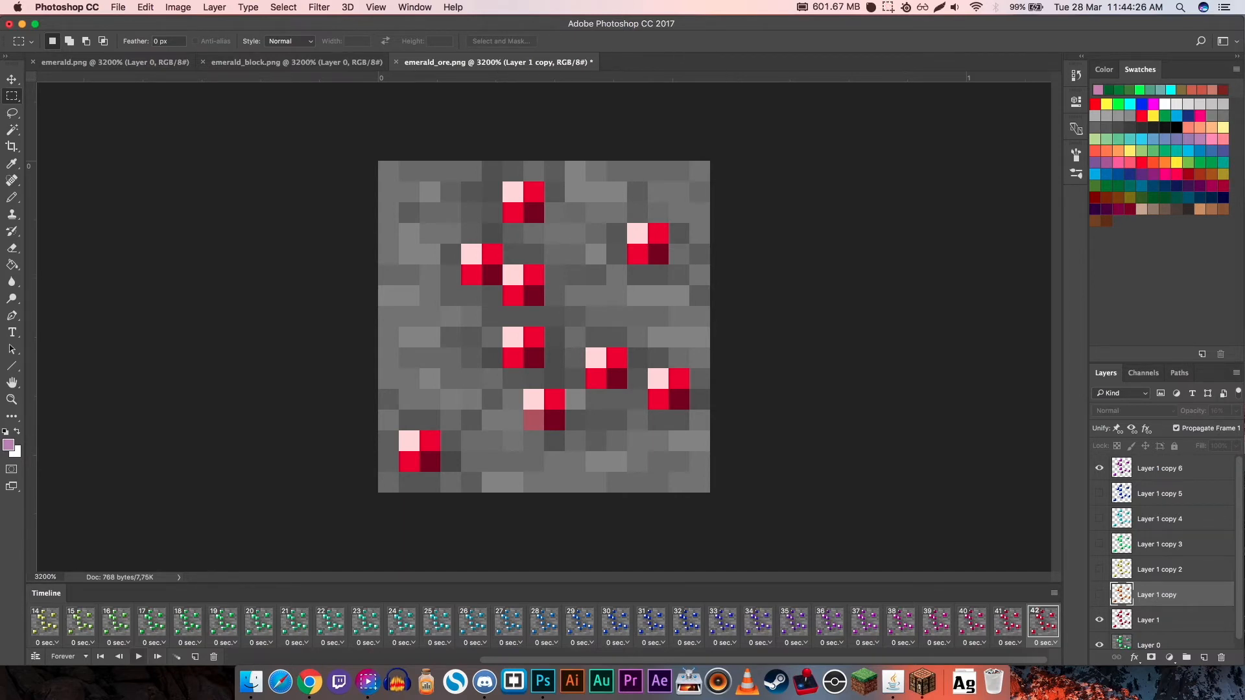
- Play the full rainbow animation to check its color transitions, stop it, and return to frame 1
left_click(139, 656)
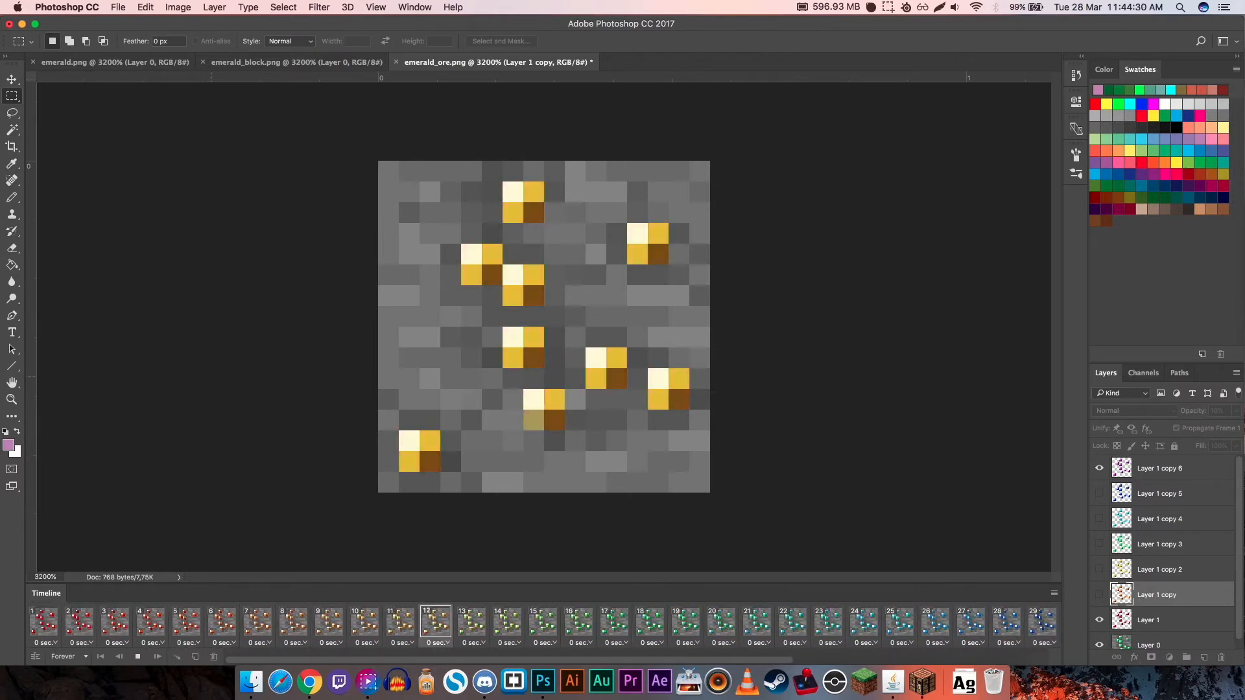
left_click(138, 656)
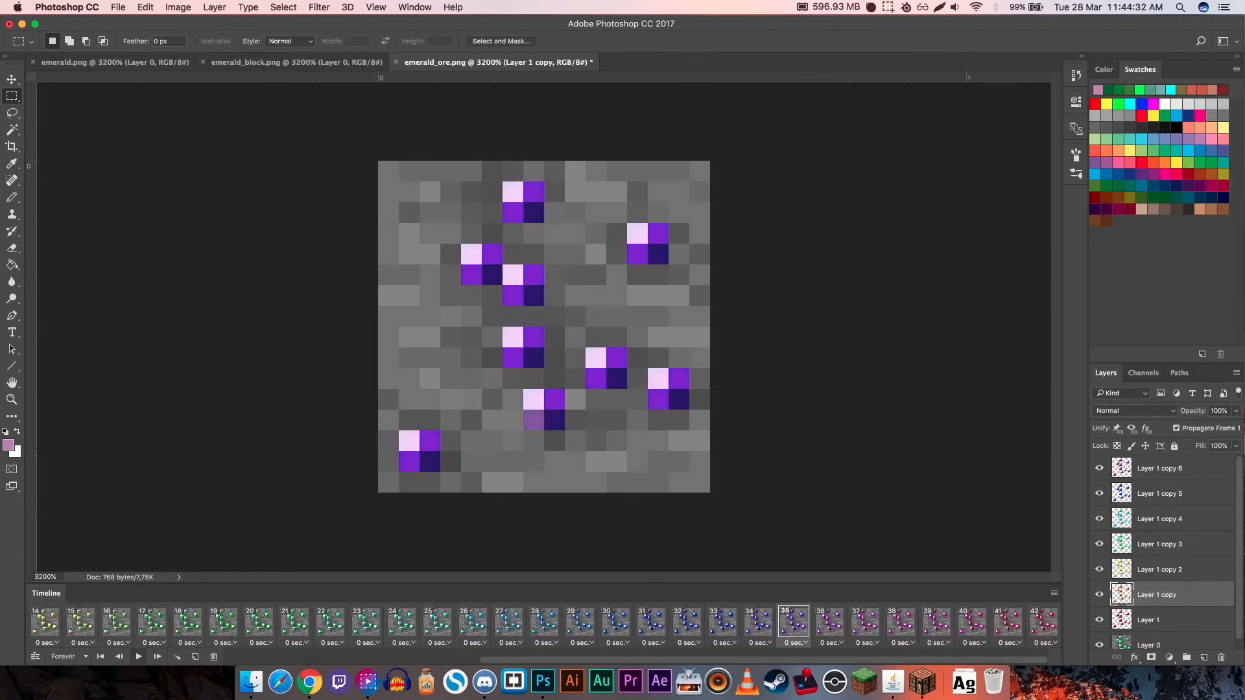
left_click(45, 623)
left_click_drag(571, 660, 317, 660)
left_click(44, 622)
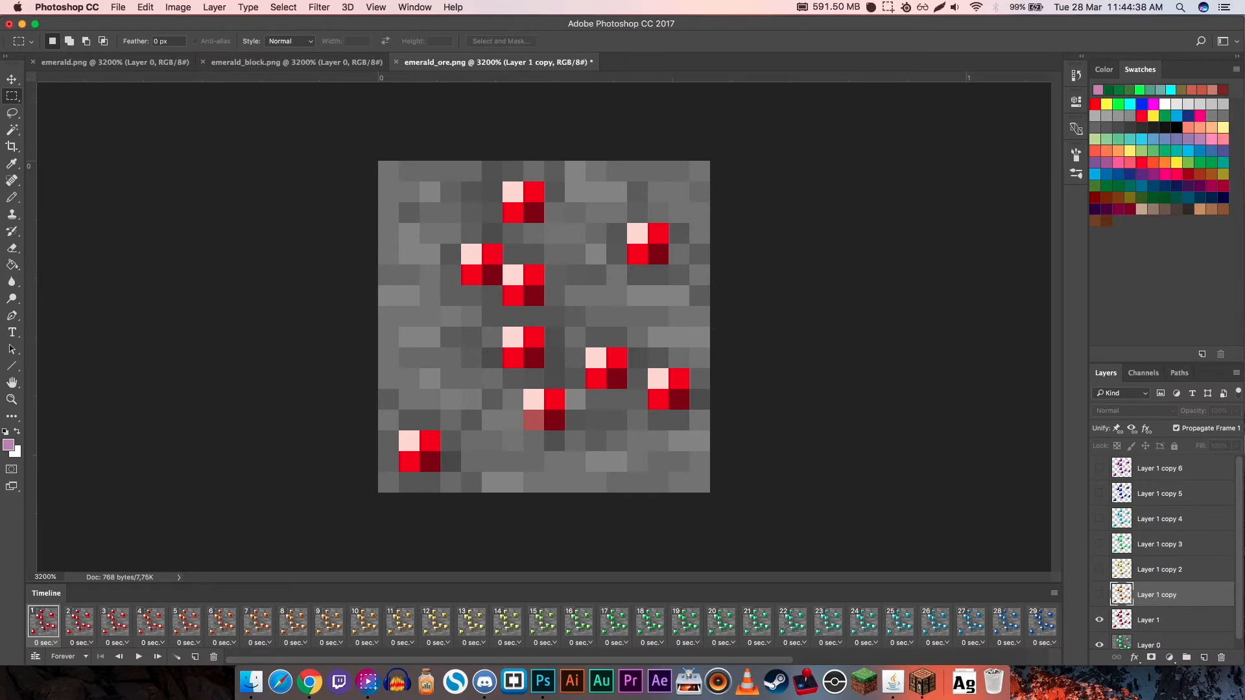
- Open the Render Video export and configure it as a Photoshop Image Sequence in PNG format
left_click(118, 7)
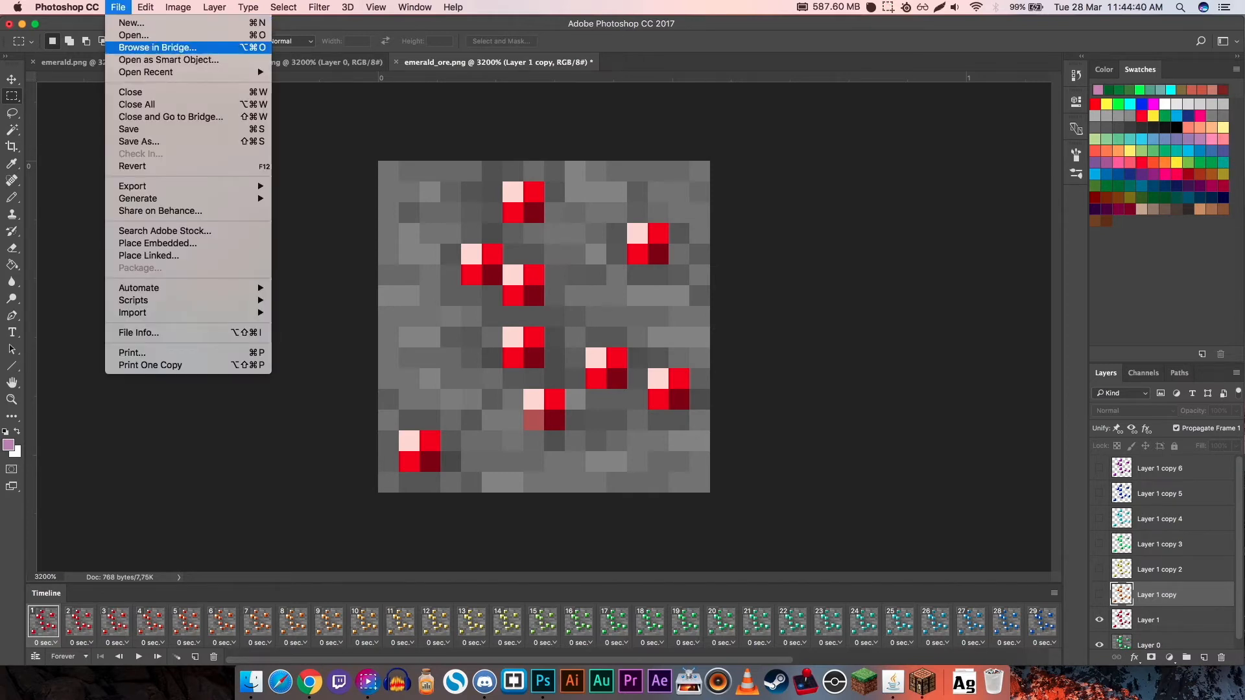
mouse_move(162, 186)
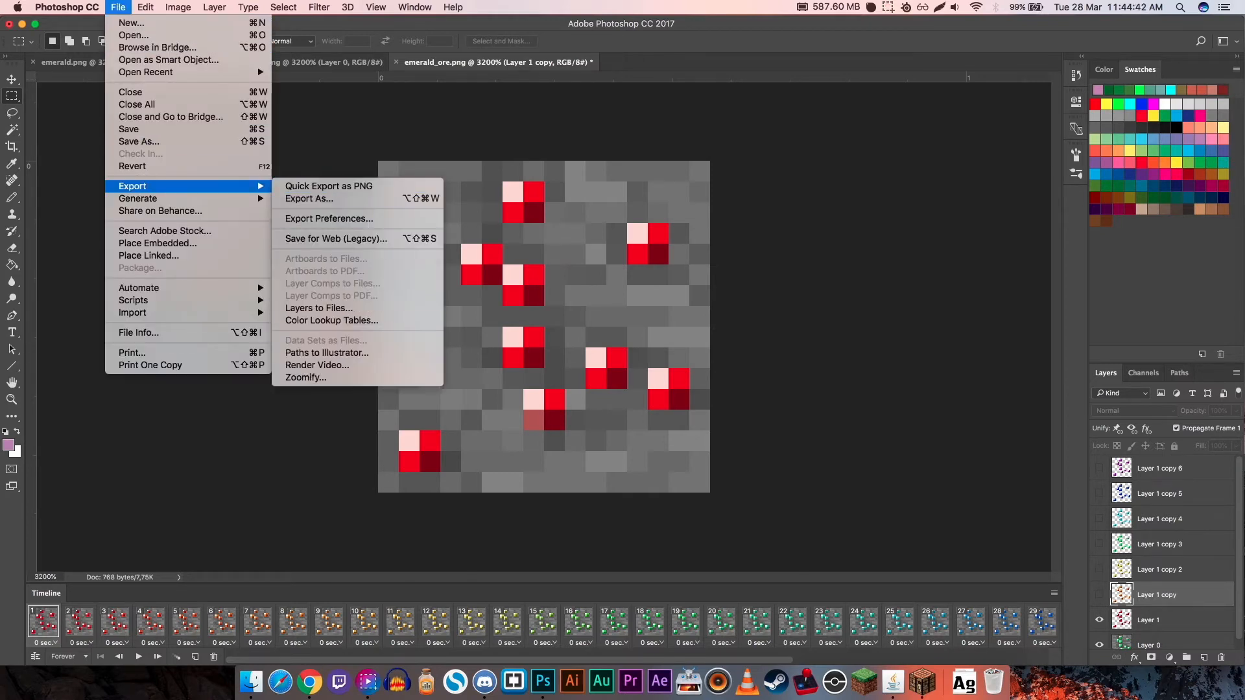
left_click(317, 365)
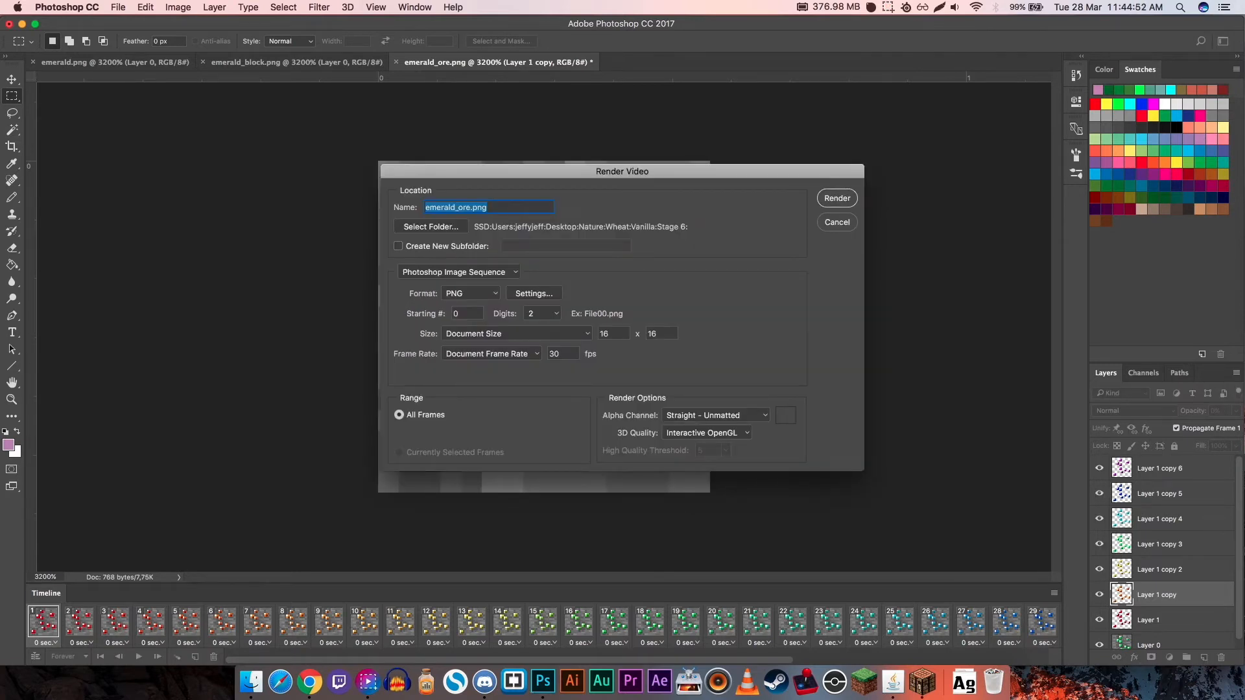
left_click_drag(622, 171, 559, 164)
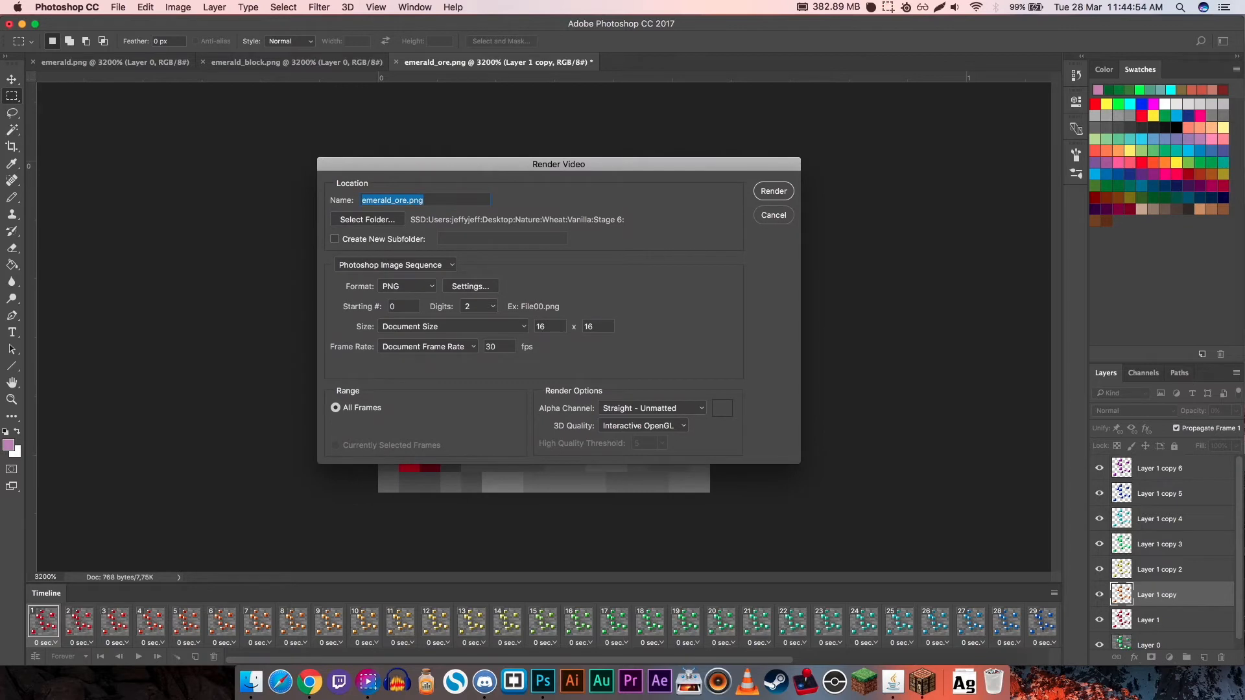
left_click(396, 265)
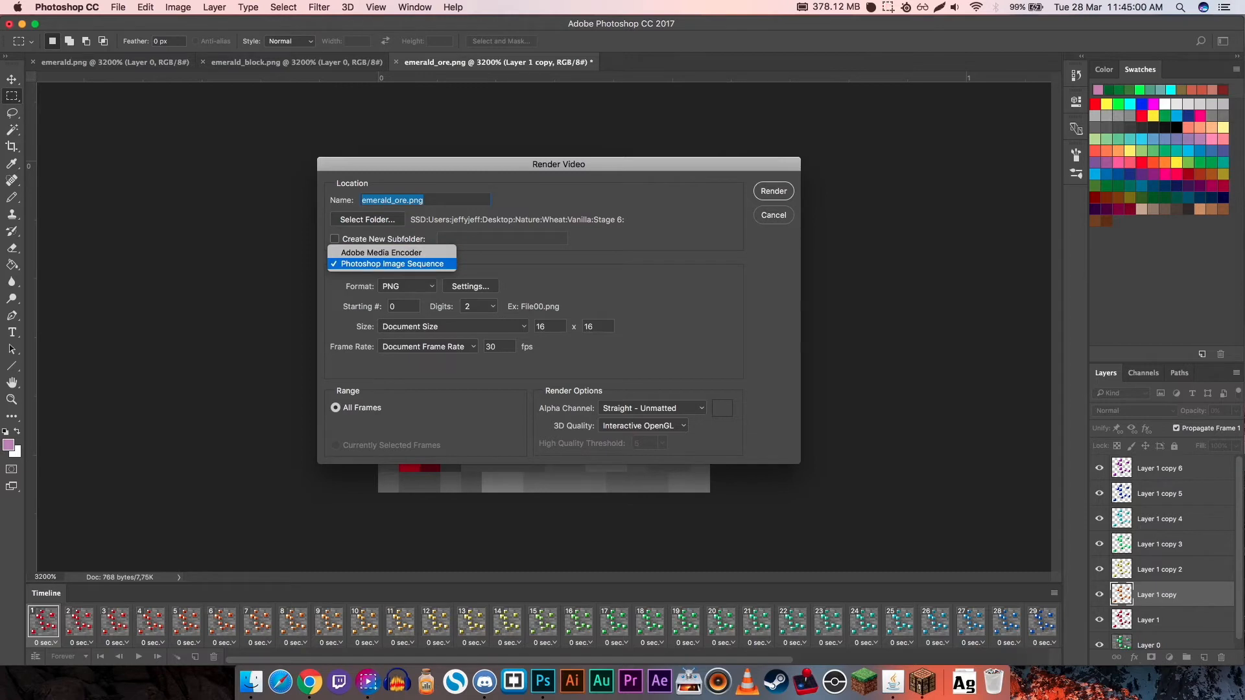
left_click(393, 264)
left_click(407, 286)
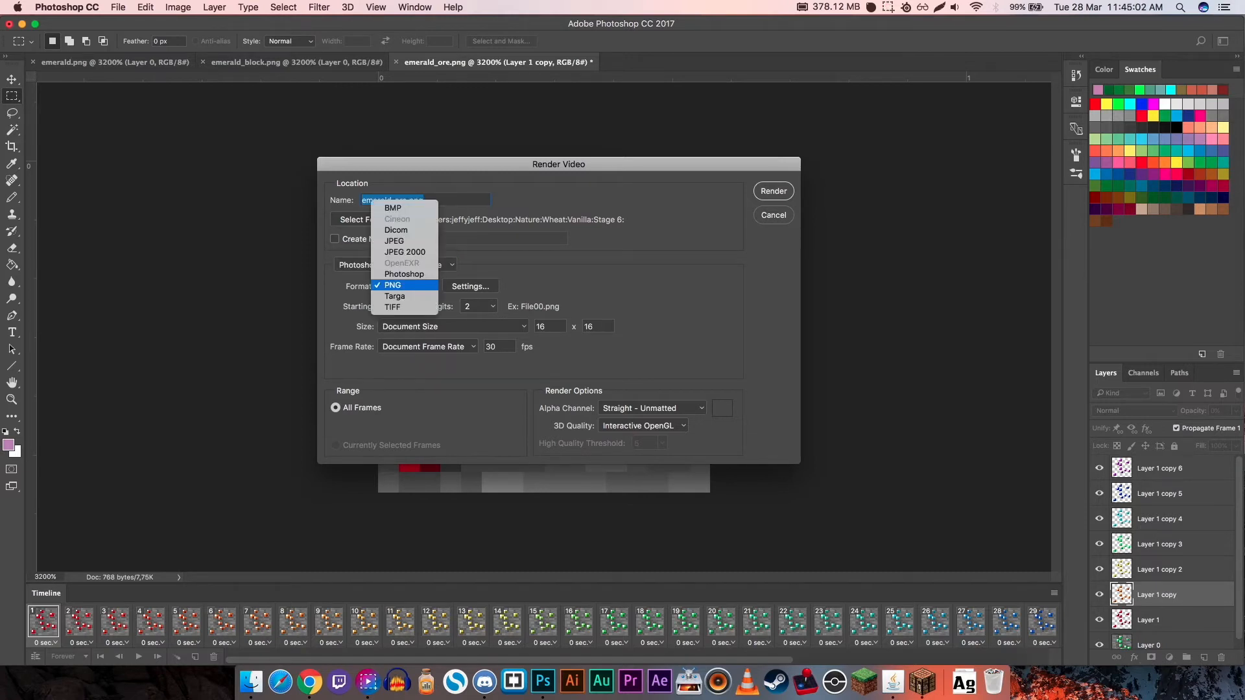
left_click(396, 285)
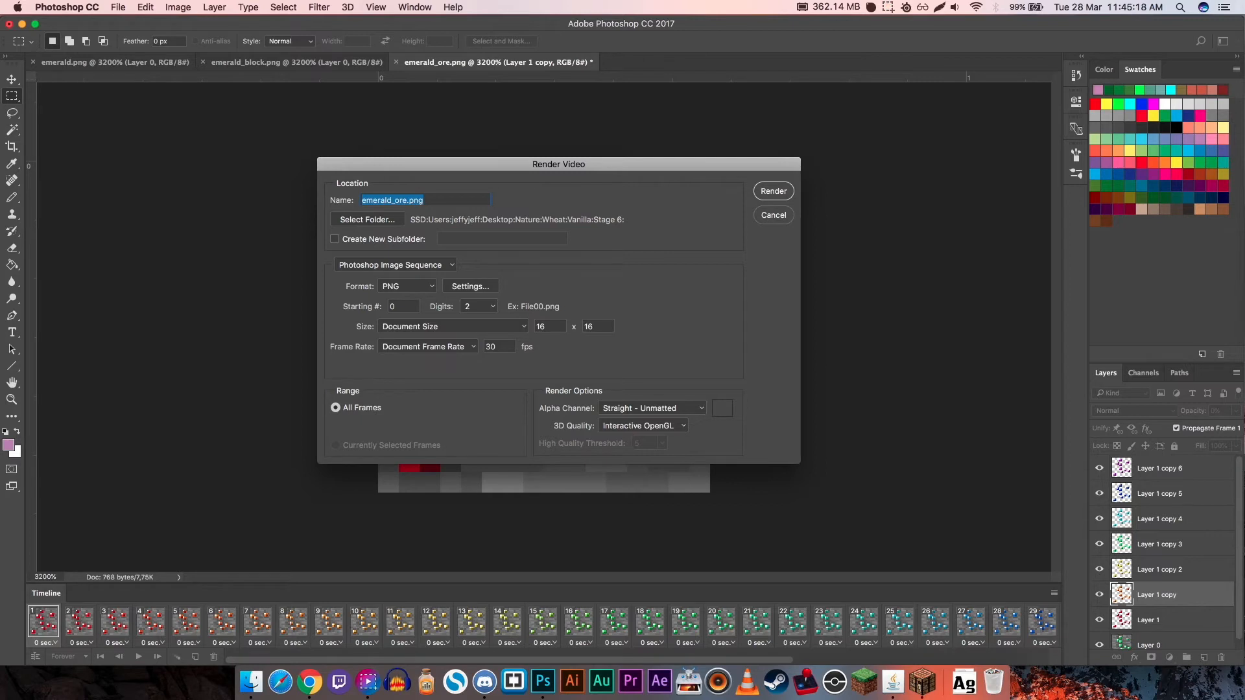
- Keep the sequence numbering at starting number 0 with 2 digits, and name the output 0.png
double_click(393, 307)
left_click(479, 307)
left_click(479, 307)
double_click(384, 200)
type("0")
- Render the image sequence into a new Desktop folder named Emerald Ore, and minimize the Photoshop window
left_click(367, 219)
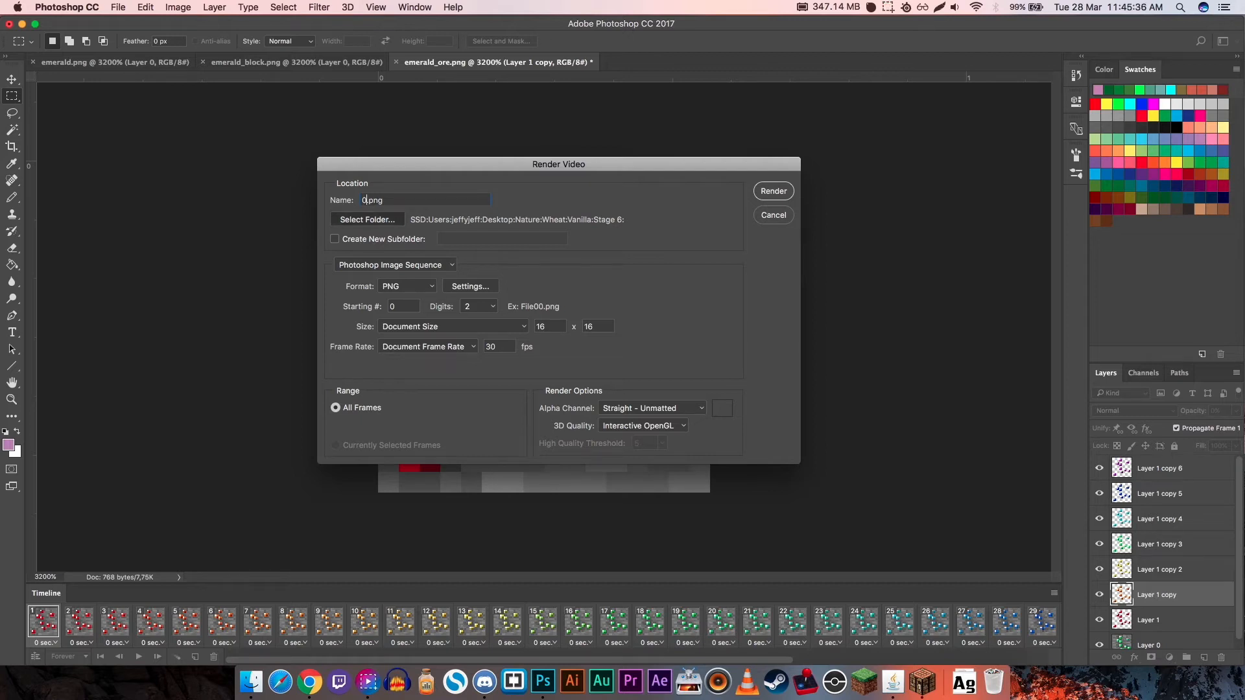
left_click(435, 204)
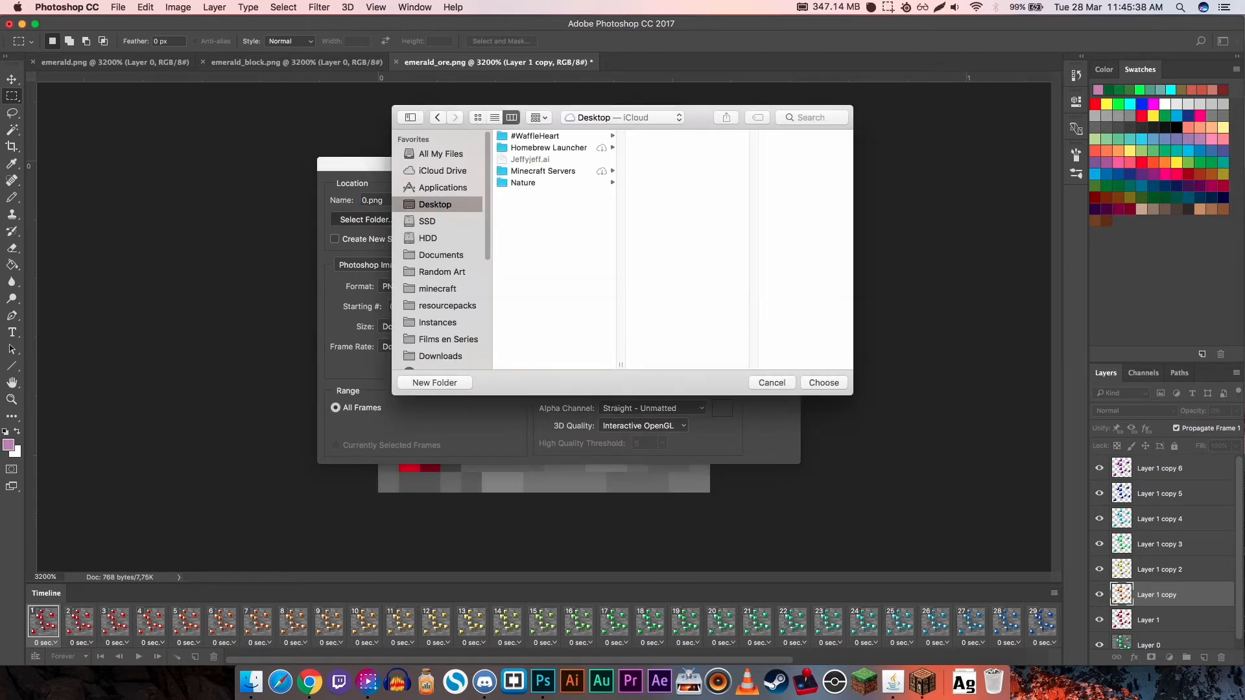
left_click(434, 383)
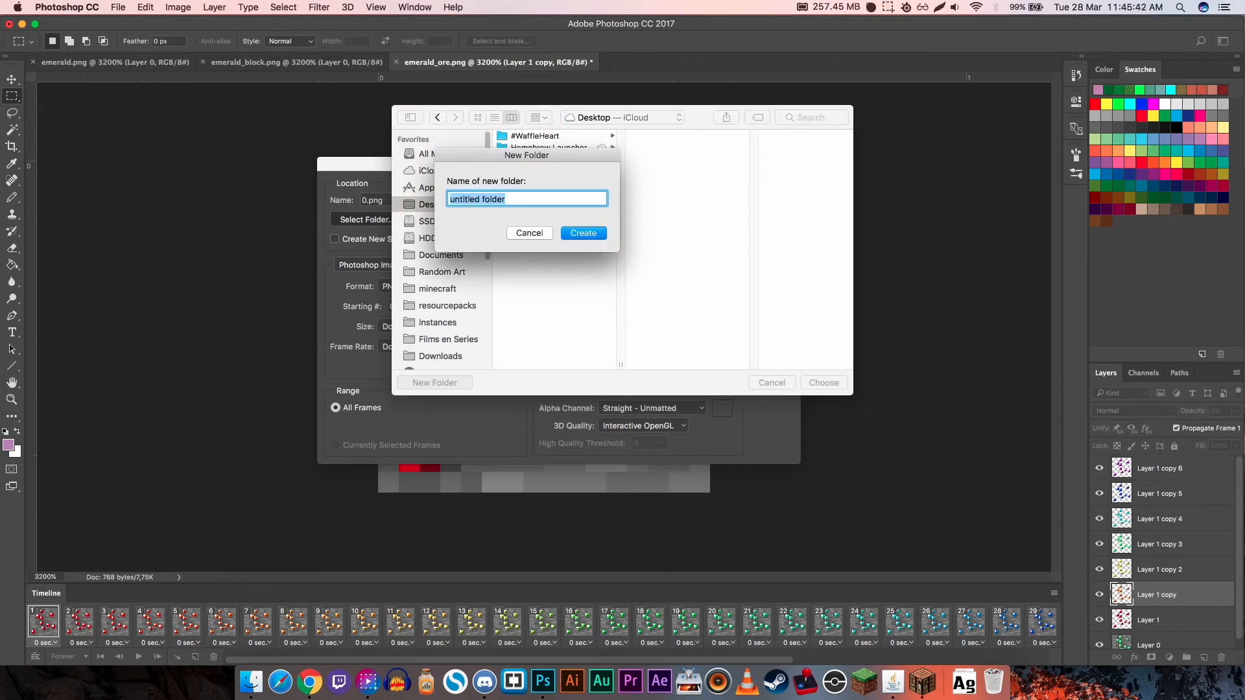
type("Emerald Ore")
key("Return")
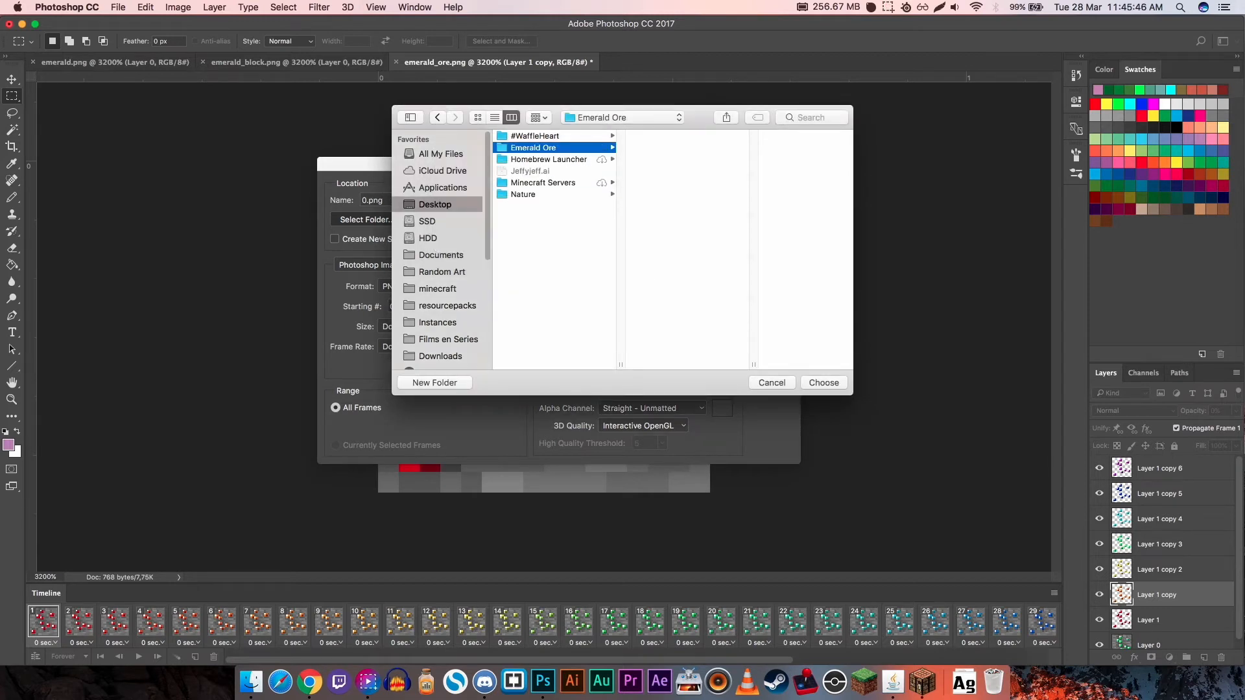
key("Return")
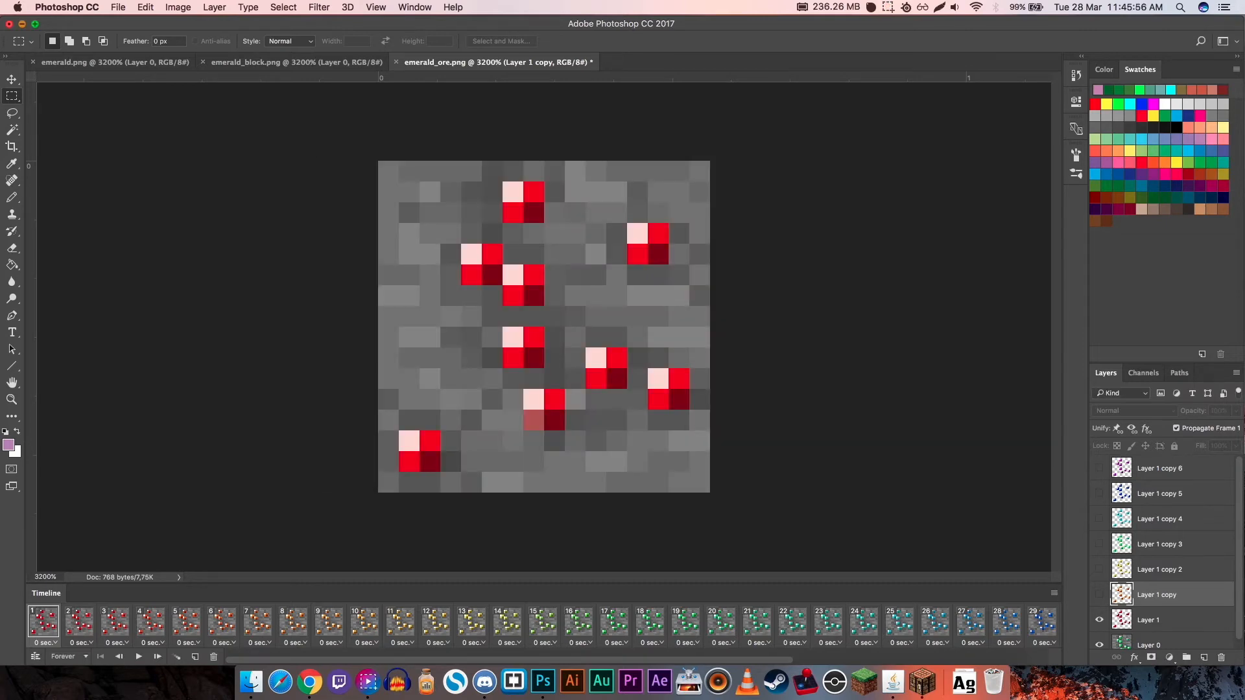
key("super+m")
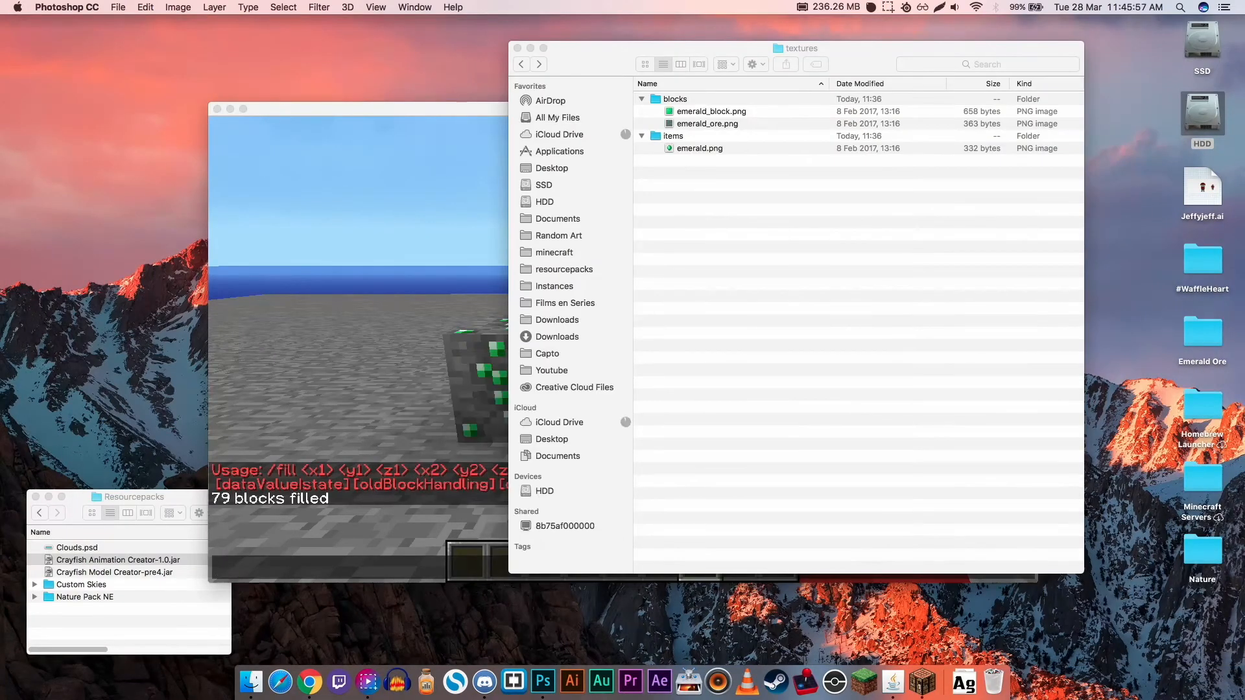
- Open the Desktop folder Emerald Ore, move its window aside and enlarge it to show all rendered frames
double_click(1201, 333)
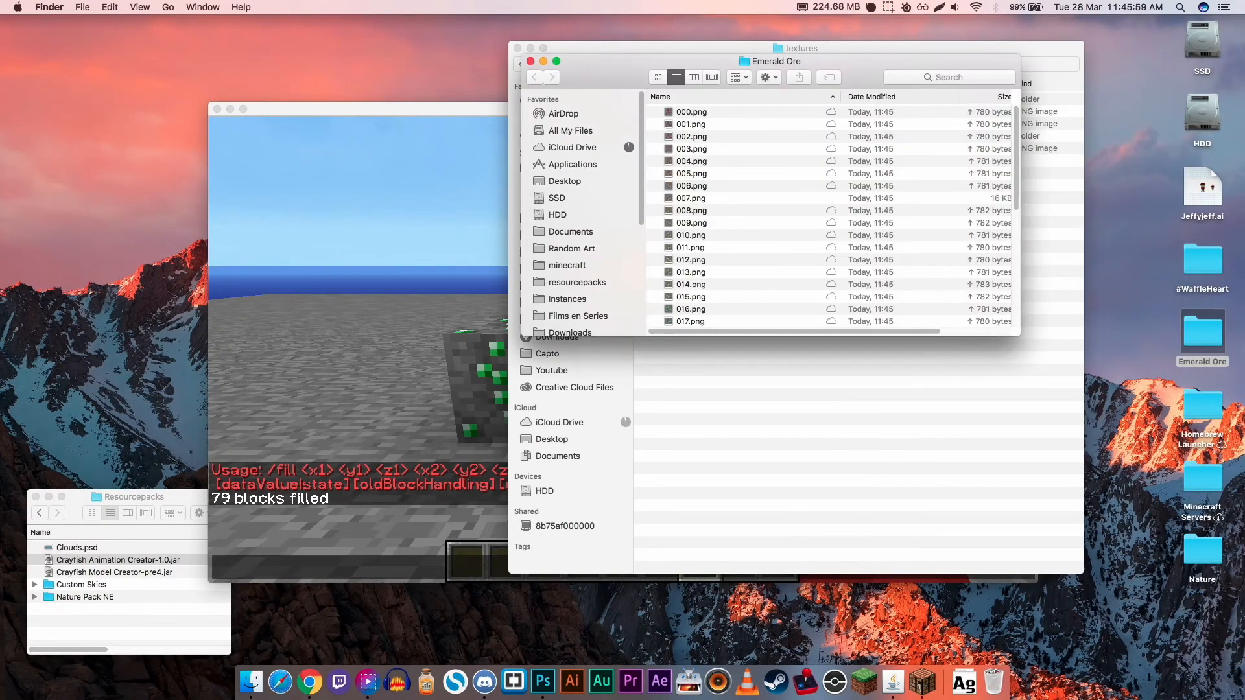
left_click_drag(778, 64, 465, 69)
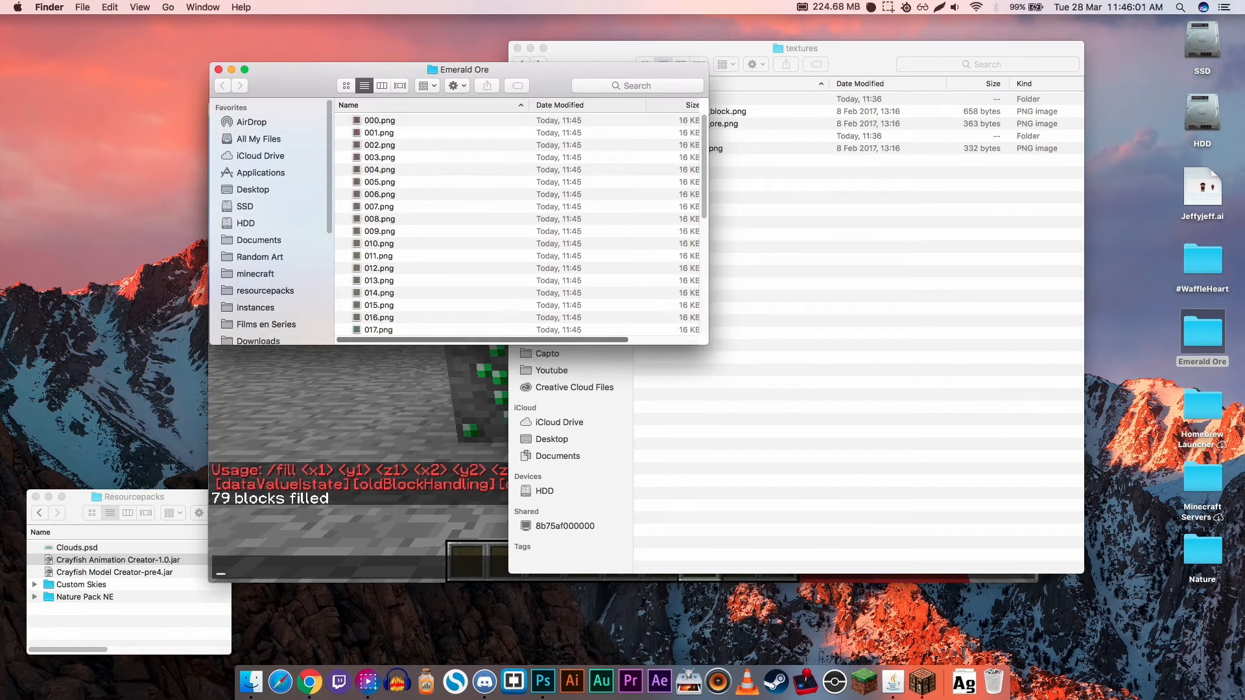
left_click_drag(674, 344, 674, 654)
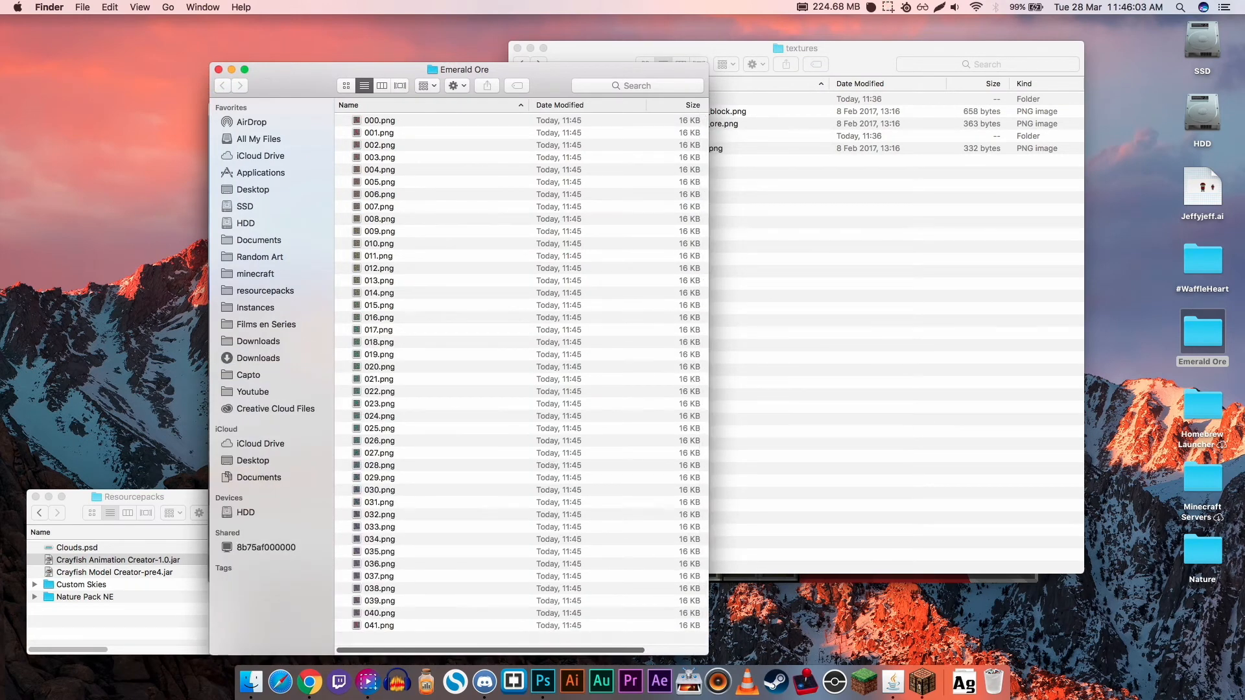
- Check the last frame's entry in the sequence and preview the first frame, 000.png
left_click(402, 626)
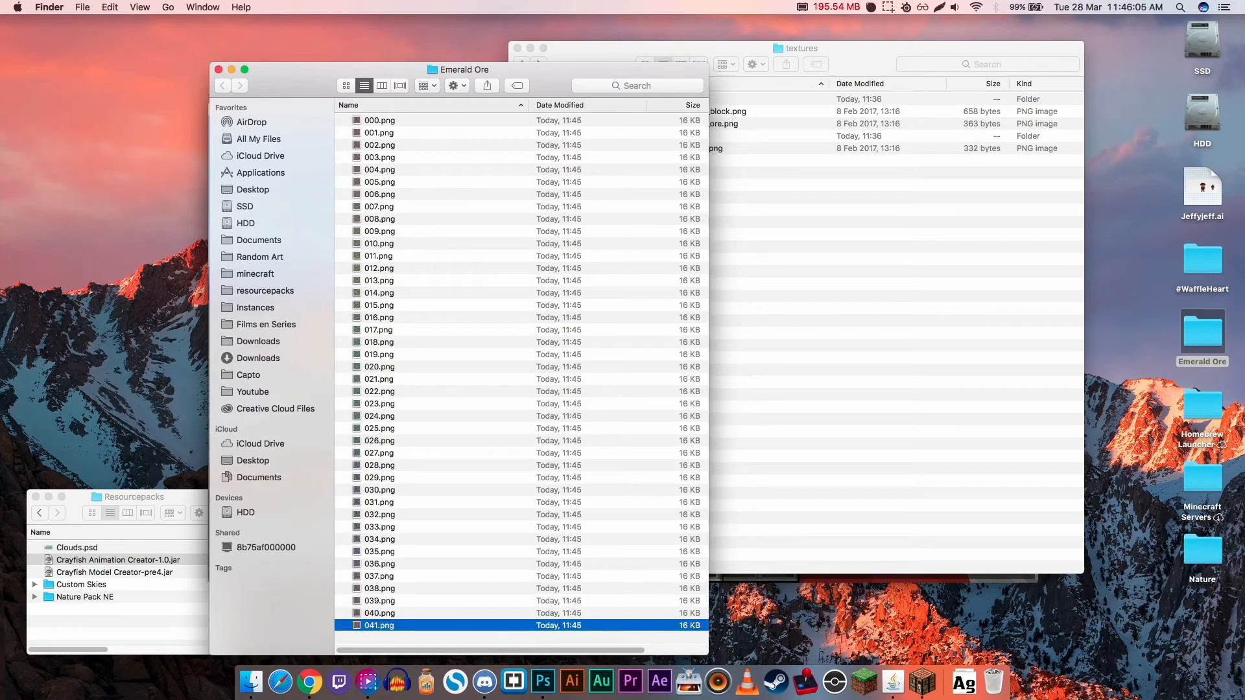
left_click(380, 120)
key("space")
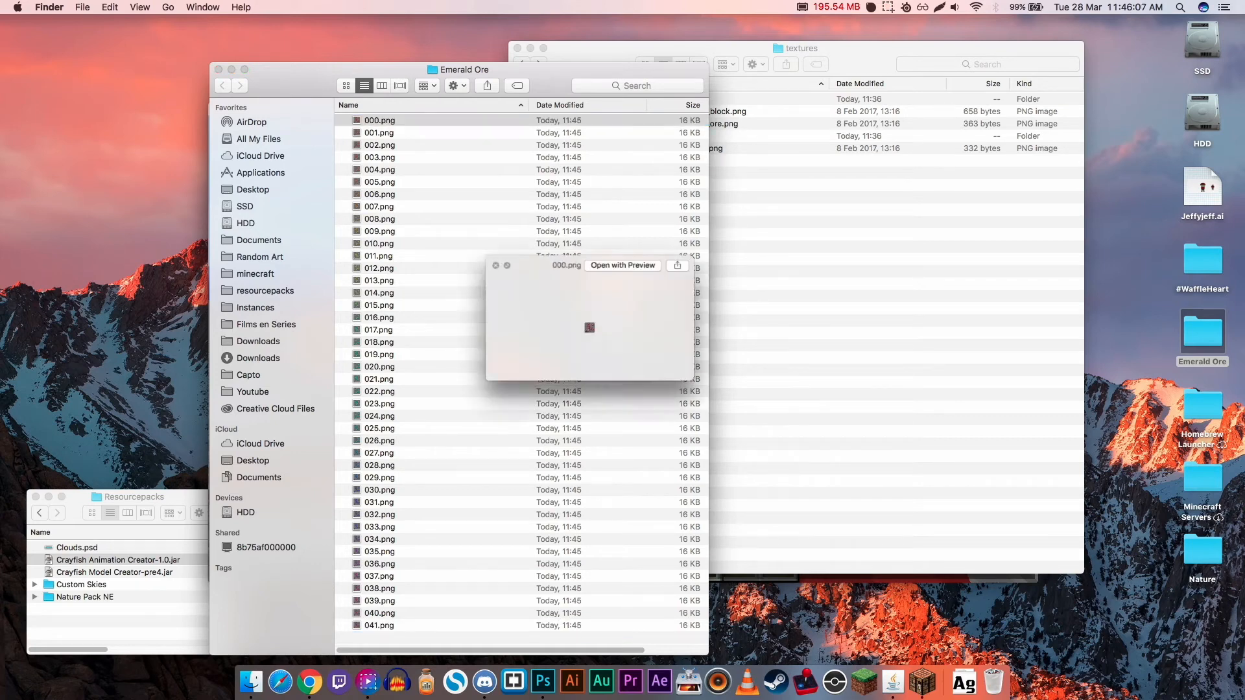
key("space")
- Move the Emerald Ore window clear and switch to Animation Creator, placing its window beside the folder
left_click_drag(395, 69, 476, 38)
left_click(893, 679)
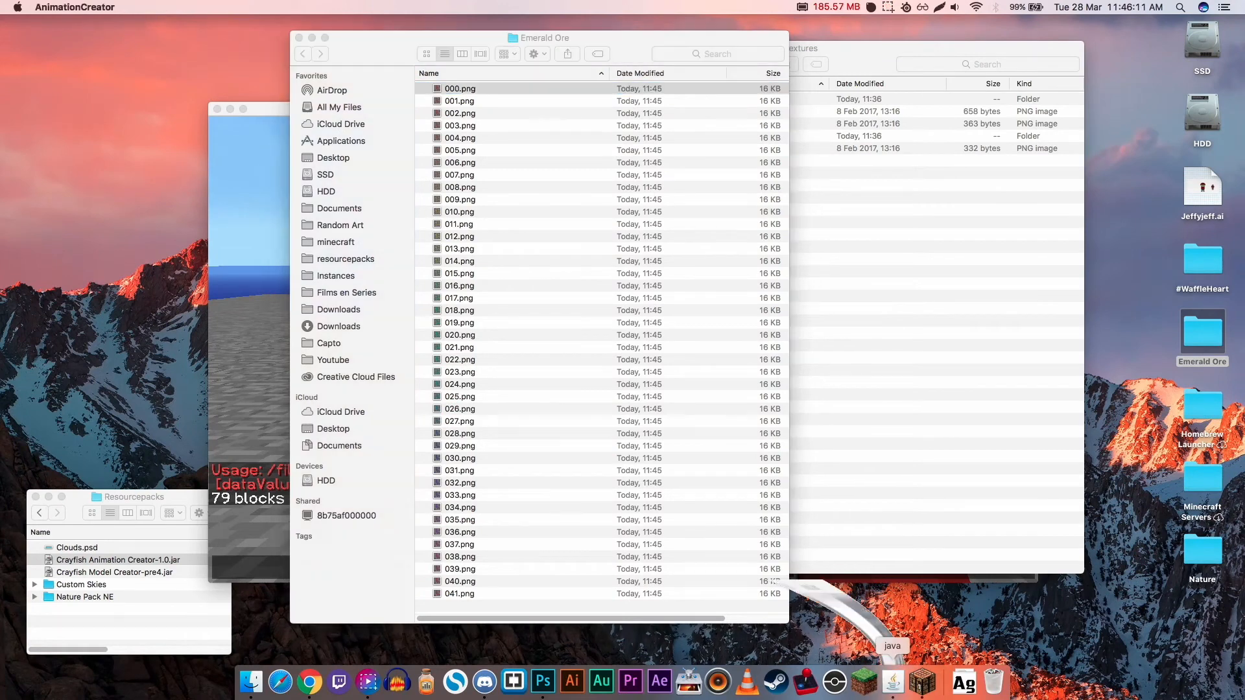
left_click_drag(166, 304, 147, 131)
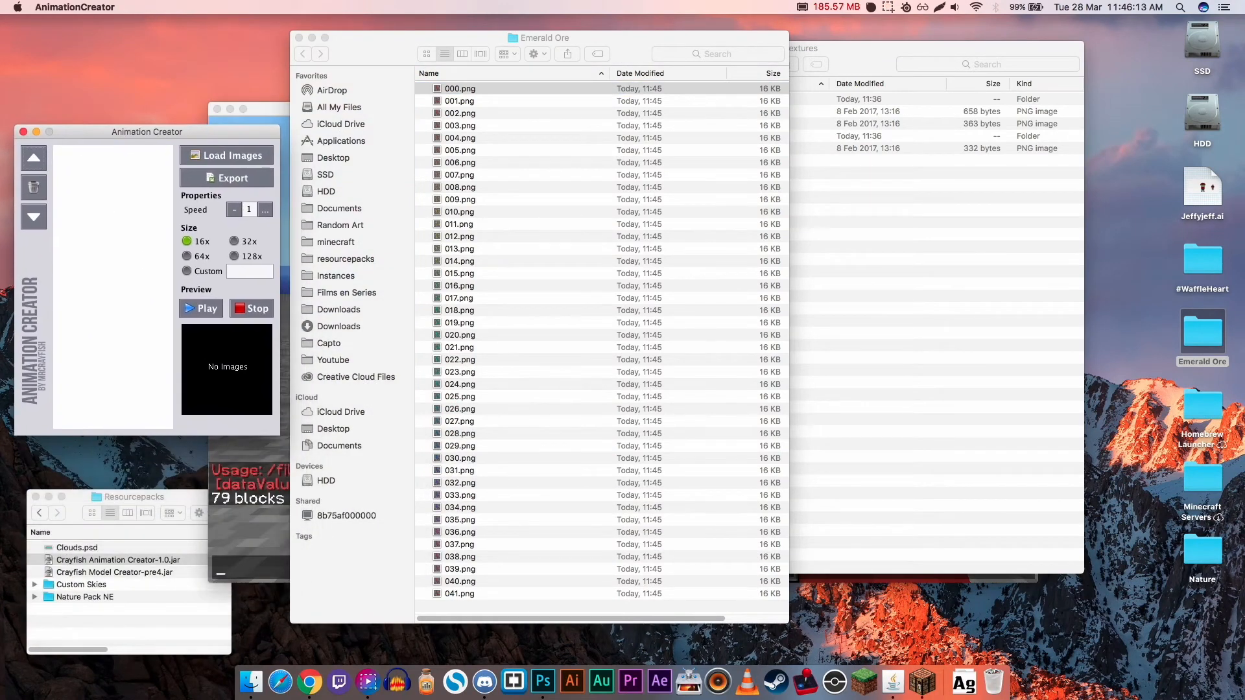
left_click(460, 89)
key("Return")
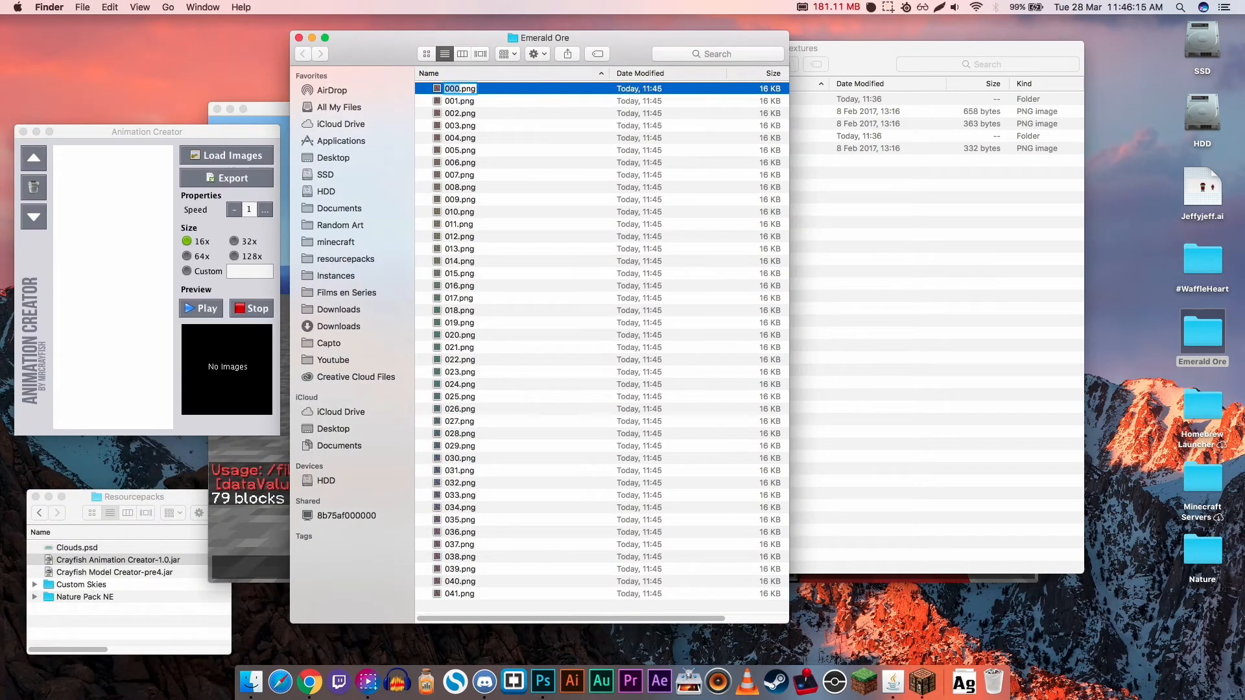
key("Return")
key("Down")
key("Up")
- Load frames 000.png through 041.png from the Desktop folder Emerald Ore into Animation Creator, and reposition its window
left_click(226, 155)
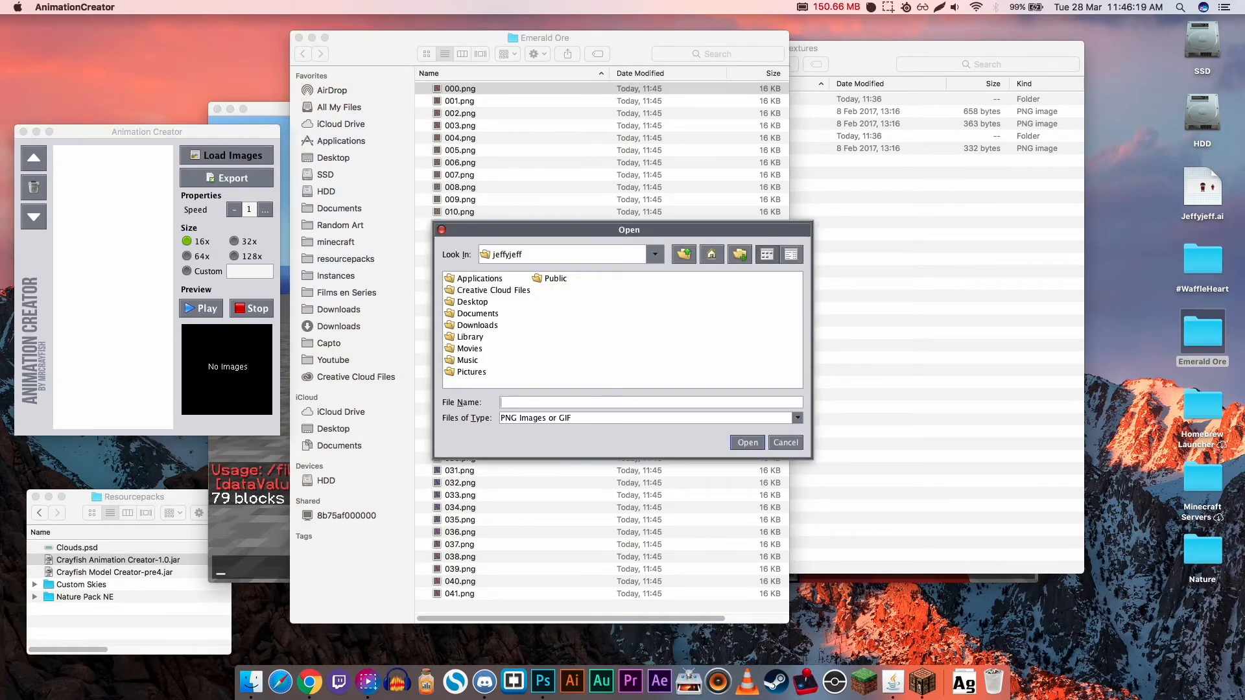
left_click(472, 302)
double_click(472, 302)
double_click(480, 291)
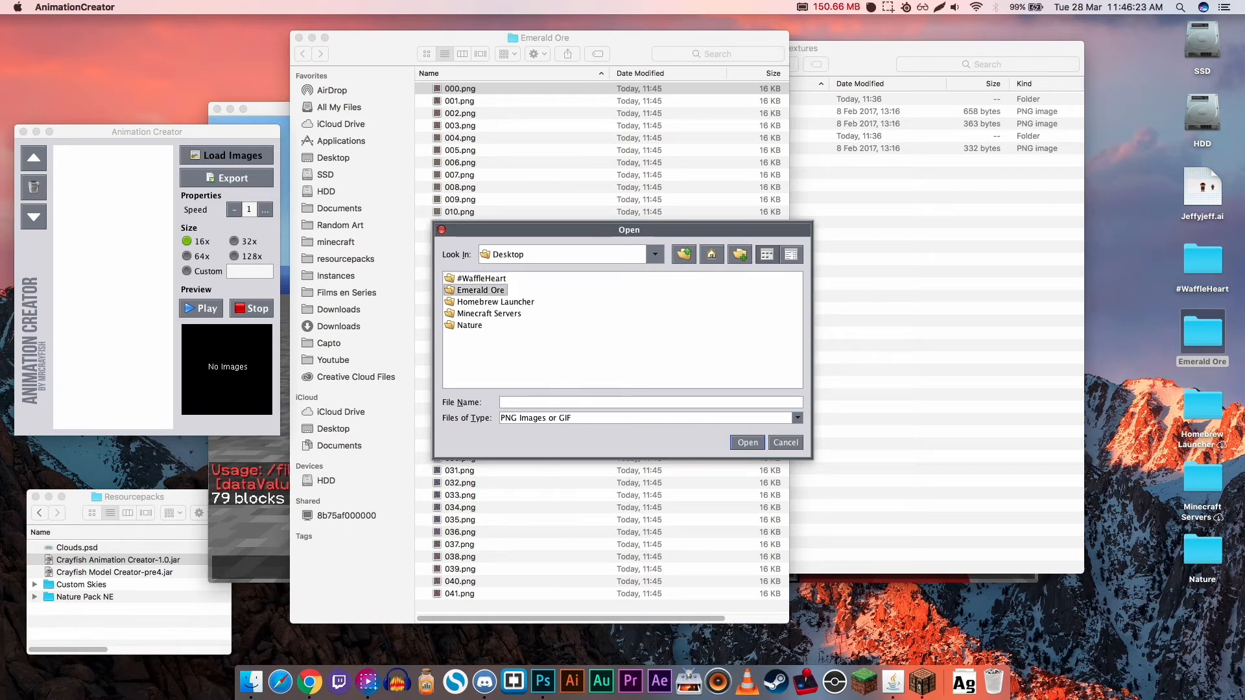
left_click(473, 279)
left_click(659, 338, "shift")
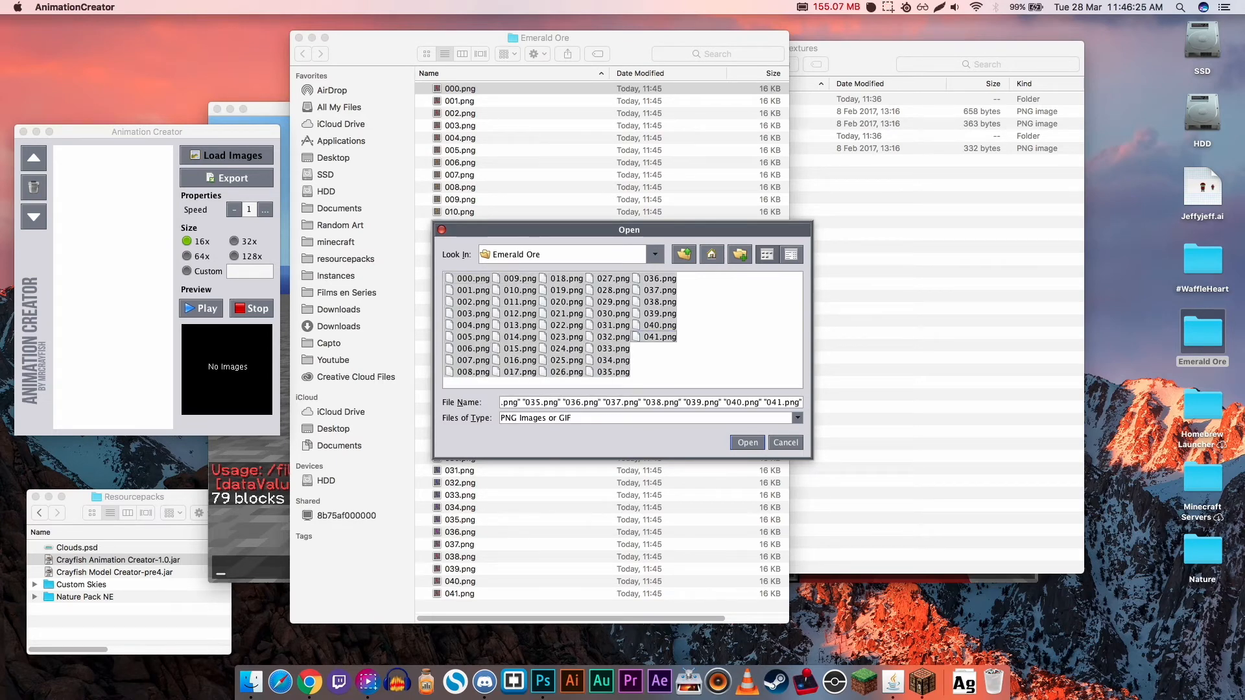
left_click(747, 443)
left_click_drag(147, 132, 190, 115)
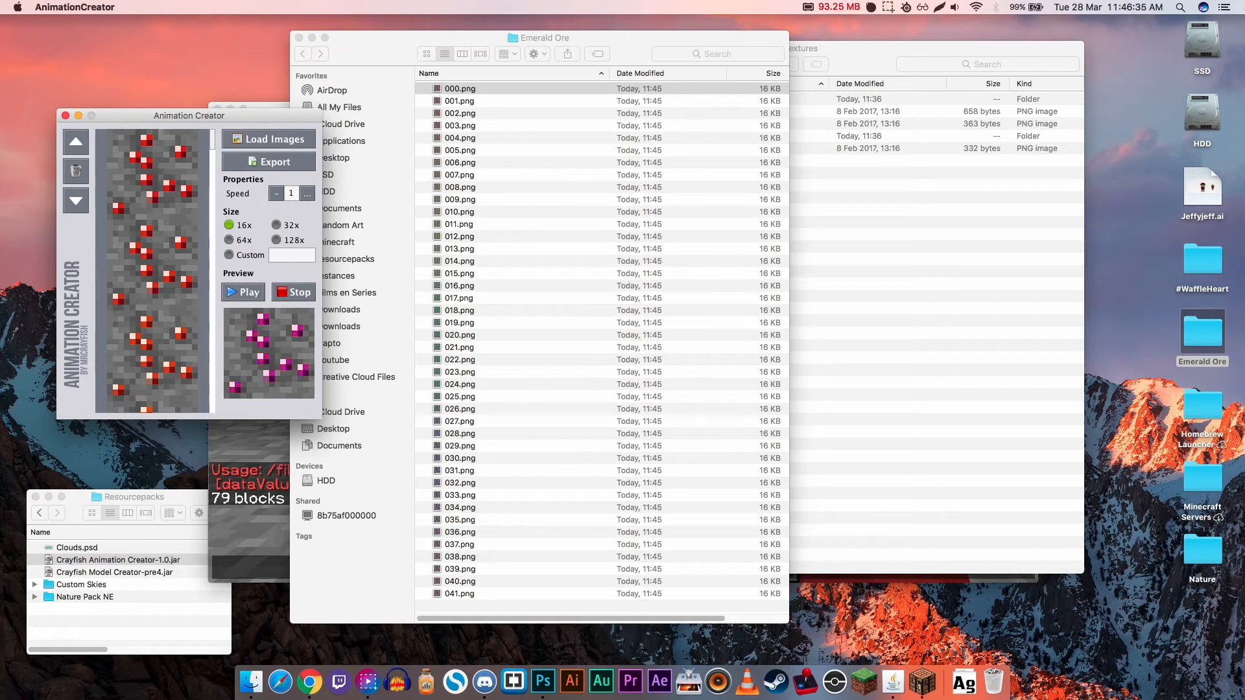
- Export the frames as a PNG strip named emerald_ore into the Desktop folder Emerald Ore, and quit Animation Creator
left_click(268, 161)
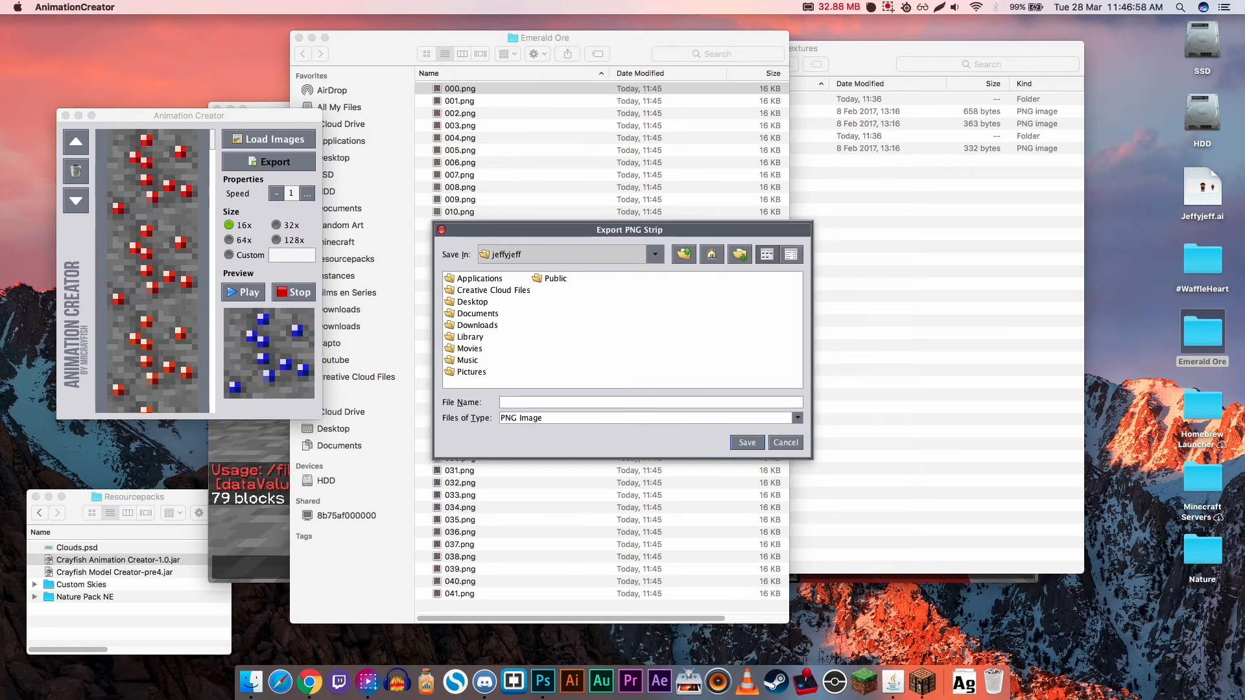
double_click(472, 302)
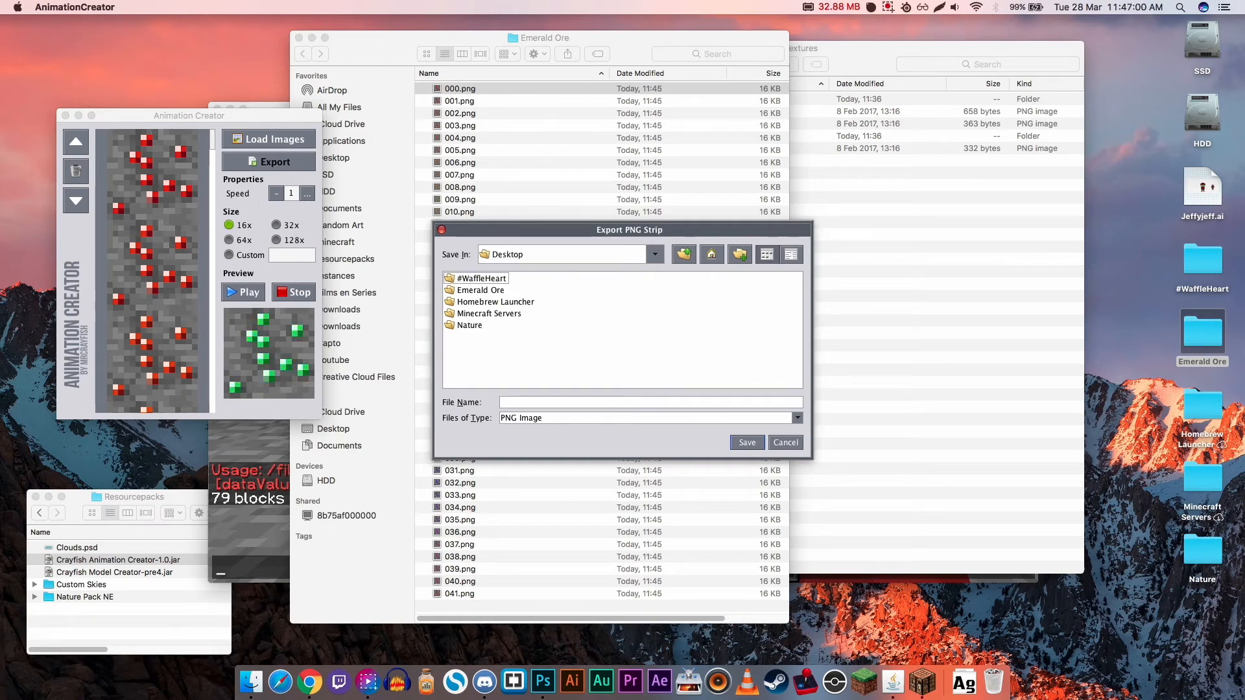
double_click(481, 291)
left_click(570, 403)
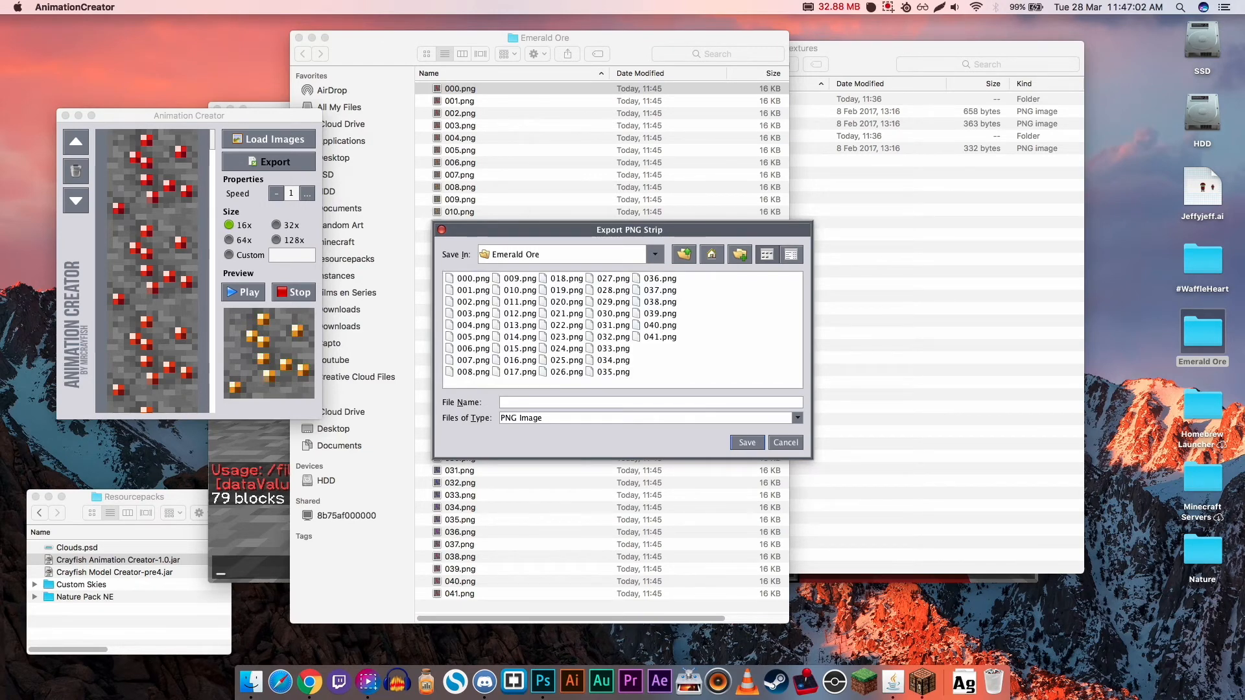
type("emerald")
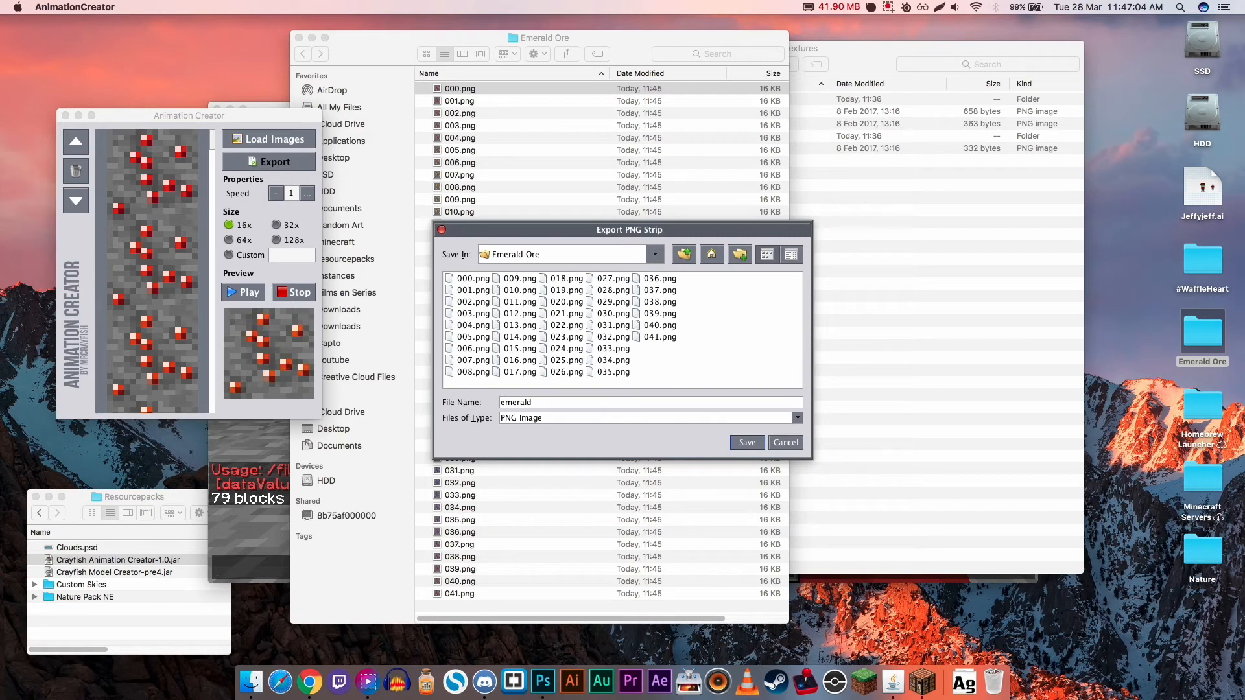
type("_ore")
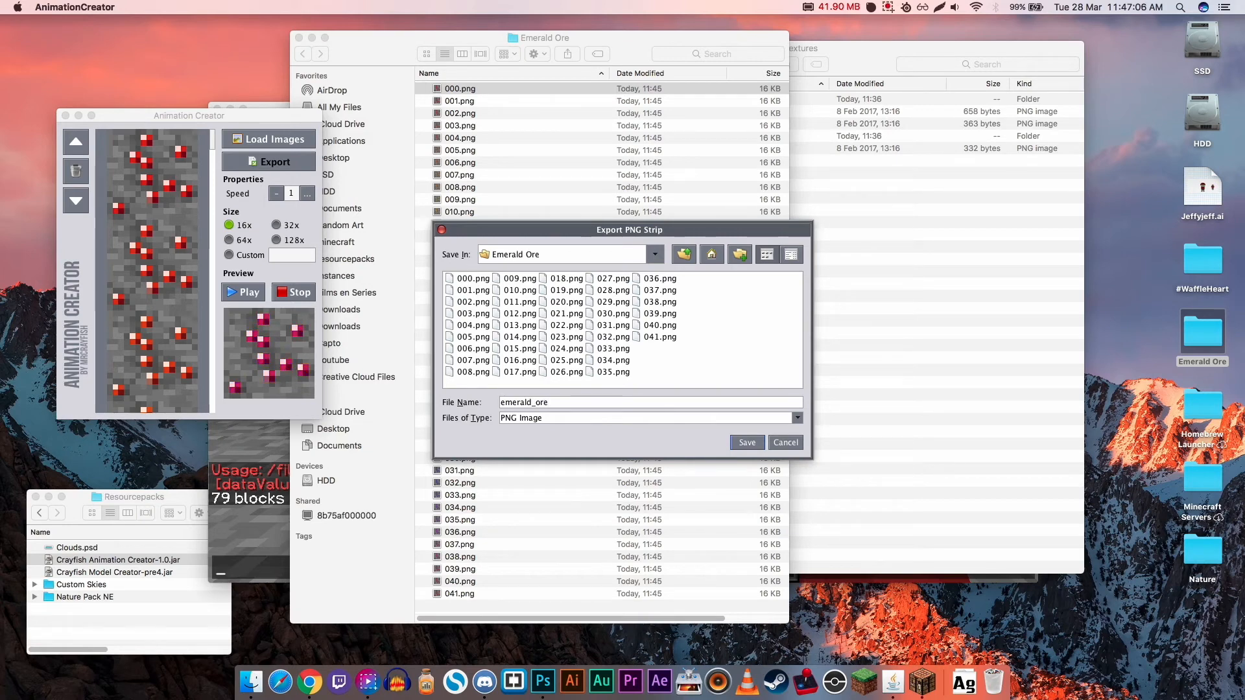
key("Return")
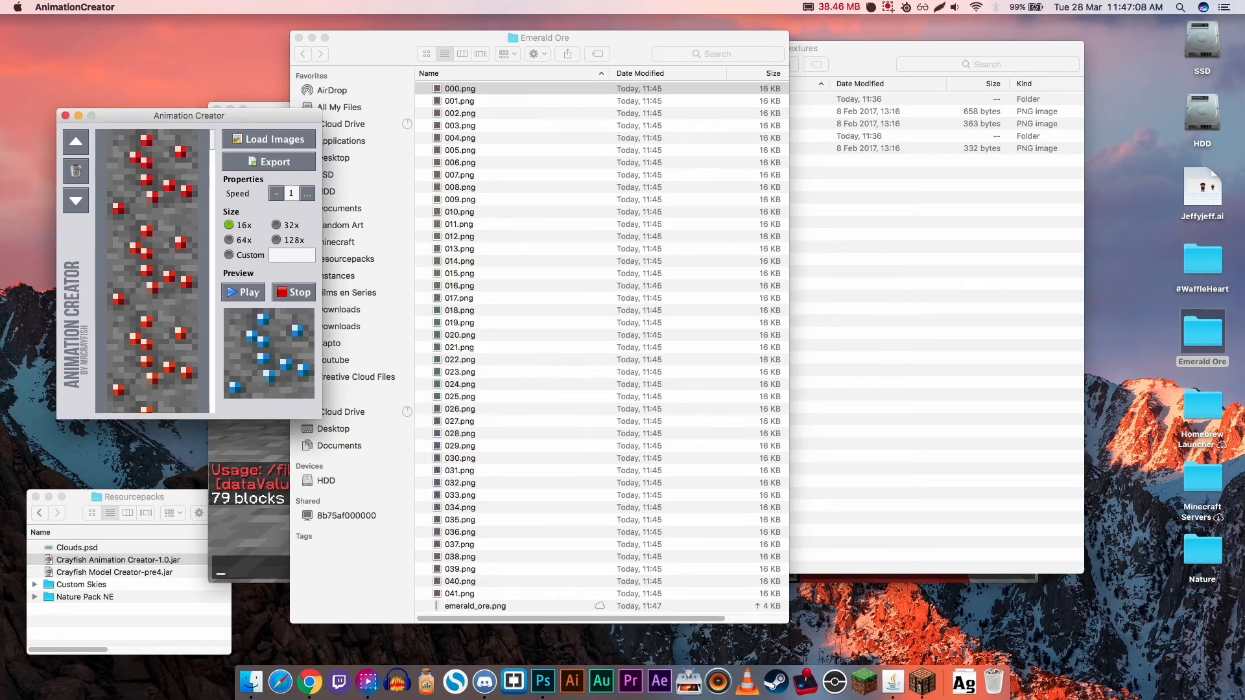
key("super+q")
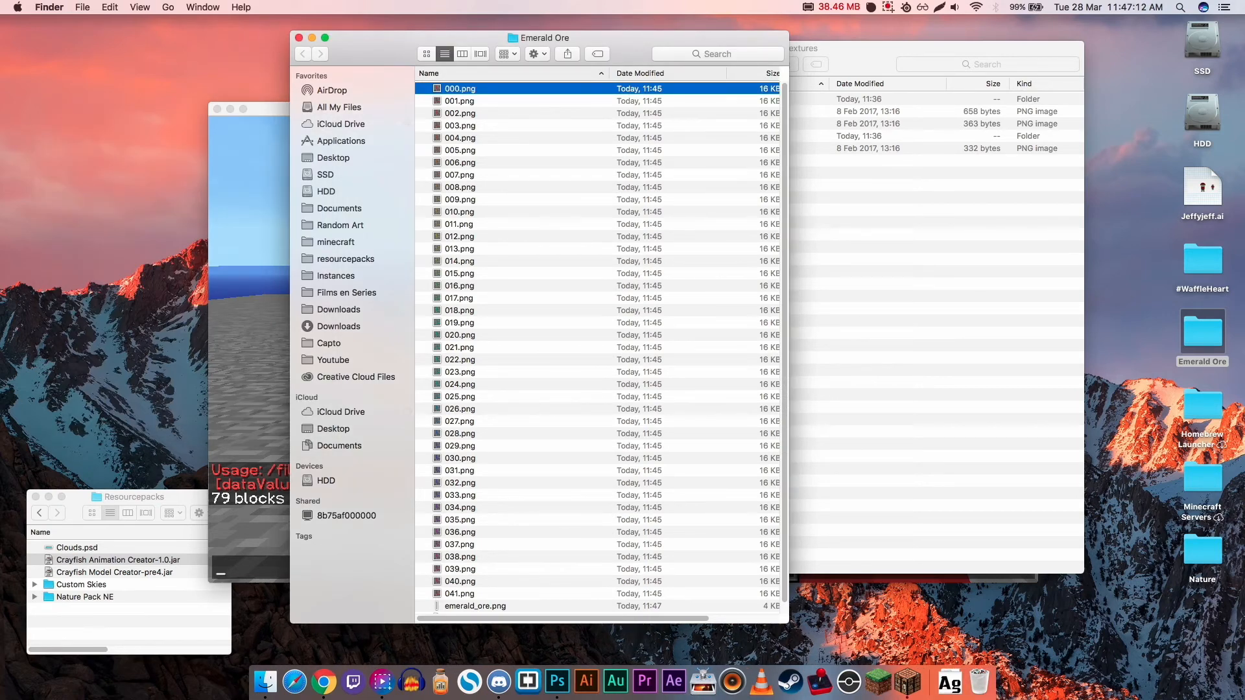
- Find the exported emerald_ore.png in the Emerald Ore folder and preview the frame strip
double_click(1202, 334)
scroll(597, 350, "down", 2)
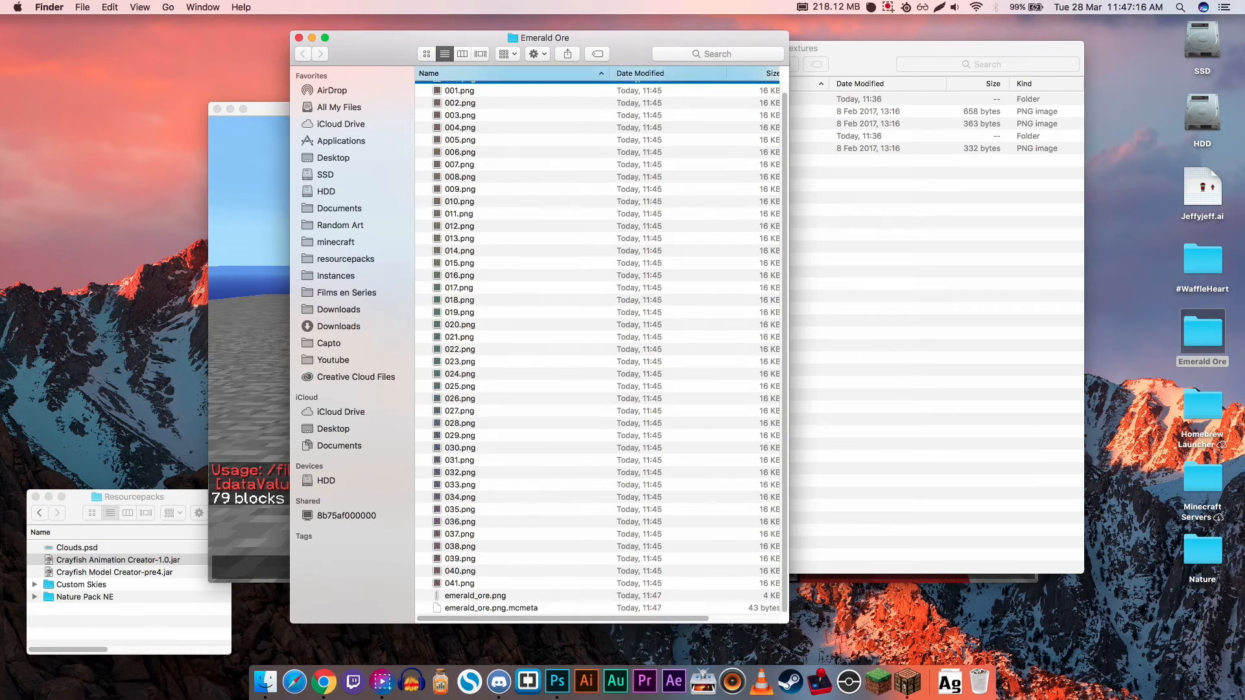
left_click(475, 596)
key("space")
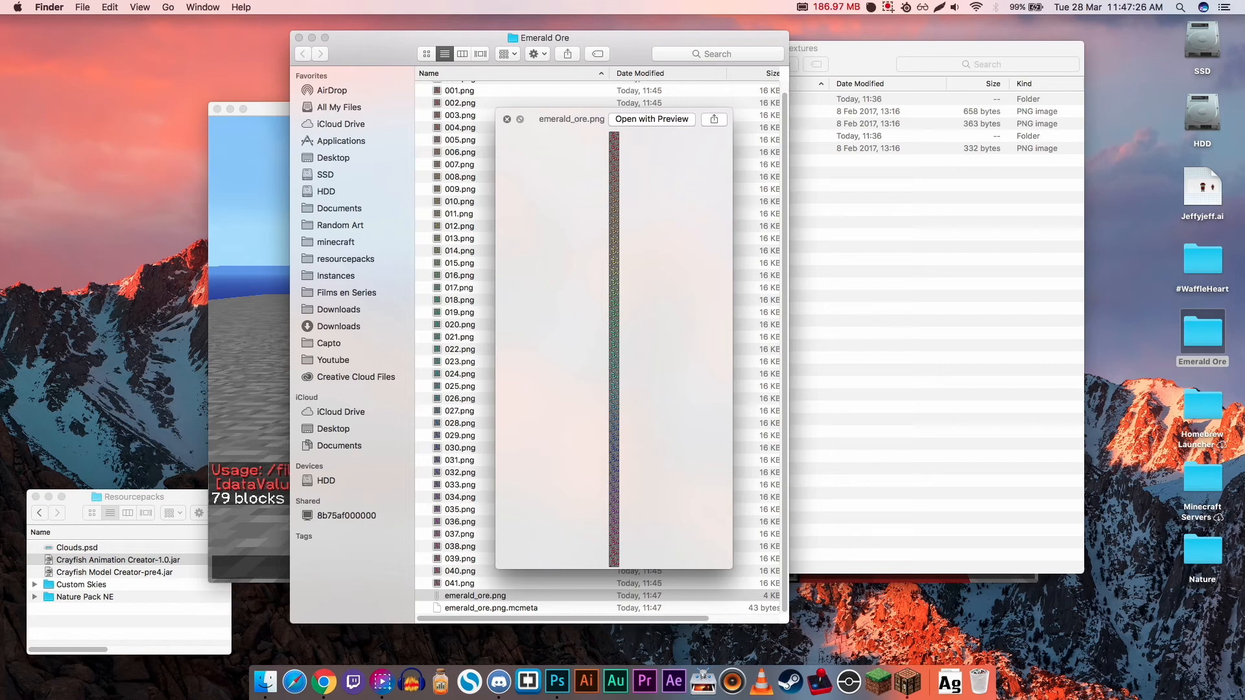
key("space")
- Open emerald_ore.png.mcmeta in Brackets, examine its animation and frametime entries, and quit the editor
key("Down")
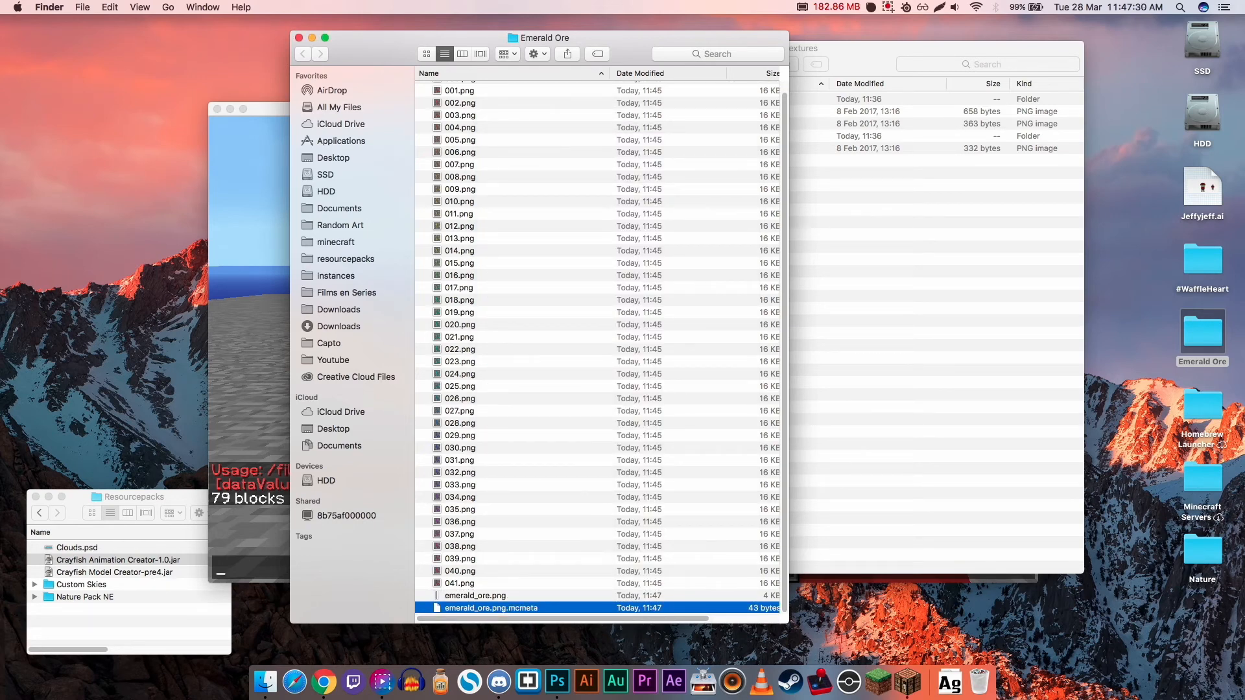
key("super+o")
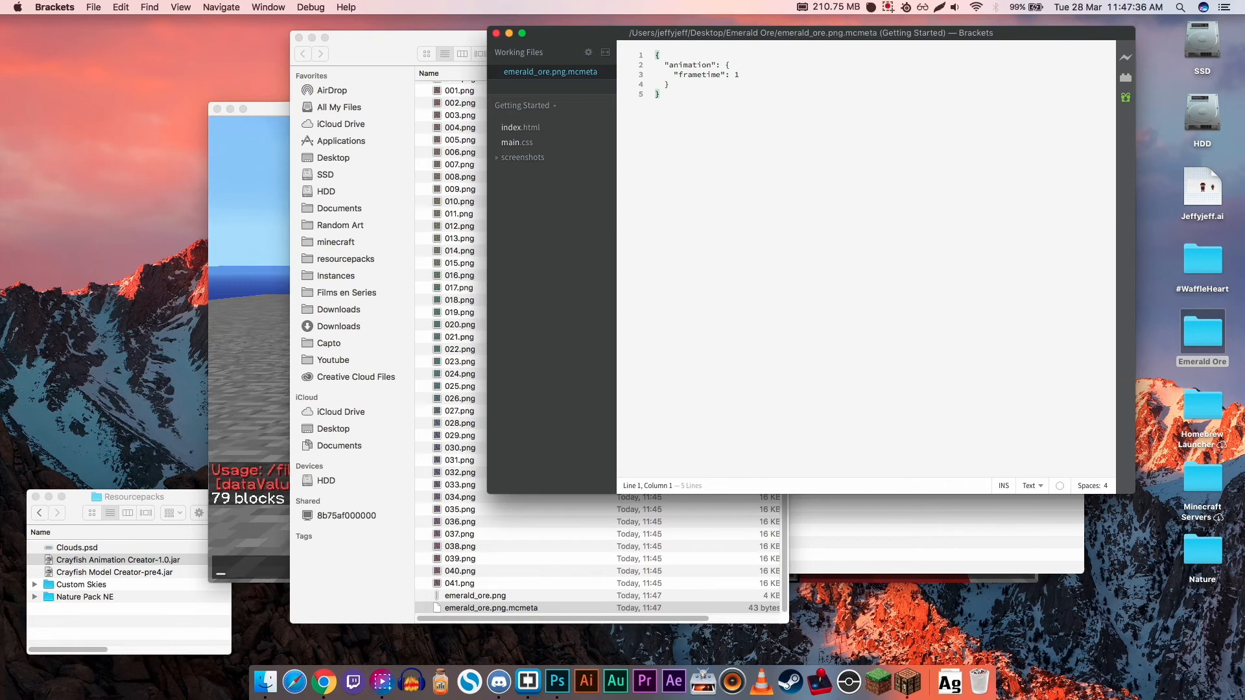
left_click_drag(669, 64, 734, 75)
left_click(739, 74)
left_click(670, 84)
left_click(660, 94)
left_click(739, 74)
key("super+q")
- Copy emerald_ore.png and emerald_ore.png.mcmeta into the resource pack's blocks texture folder, replacing the existing emerald_ore.png
left_click(475, 596, "shift")
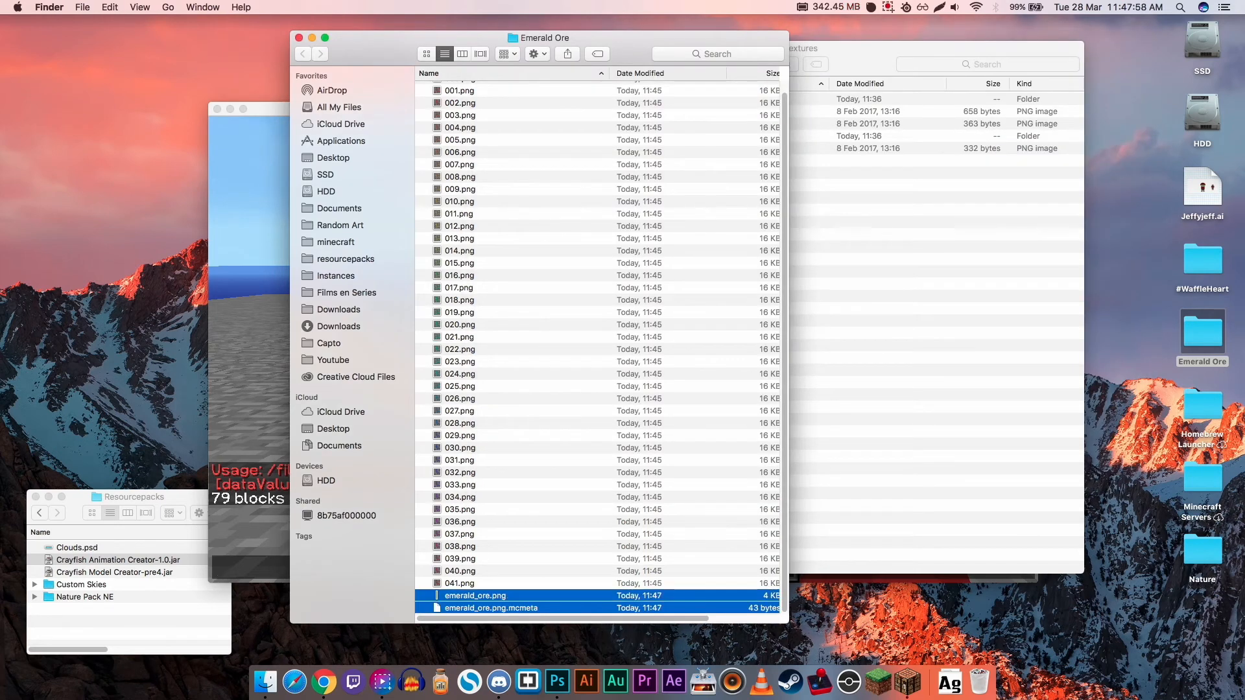
left_click(934, 311)
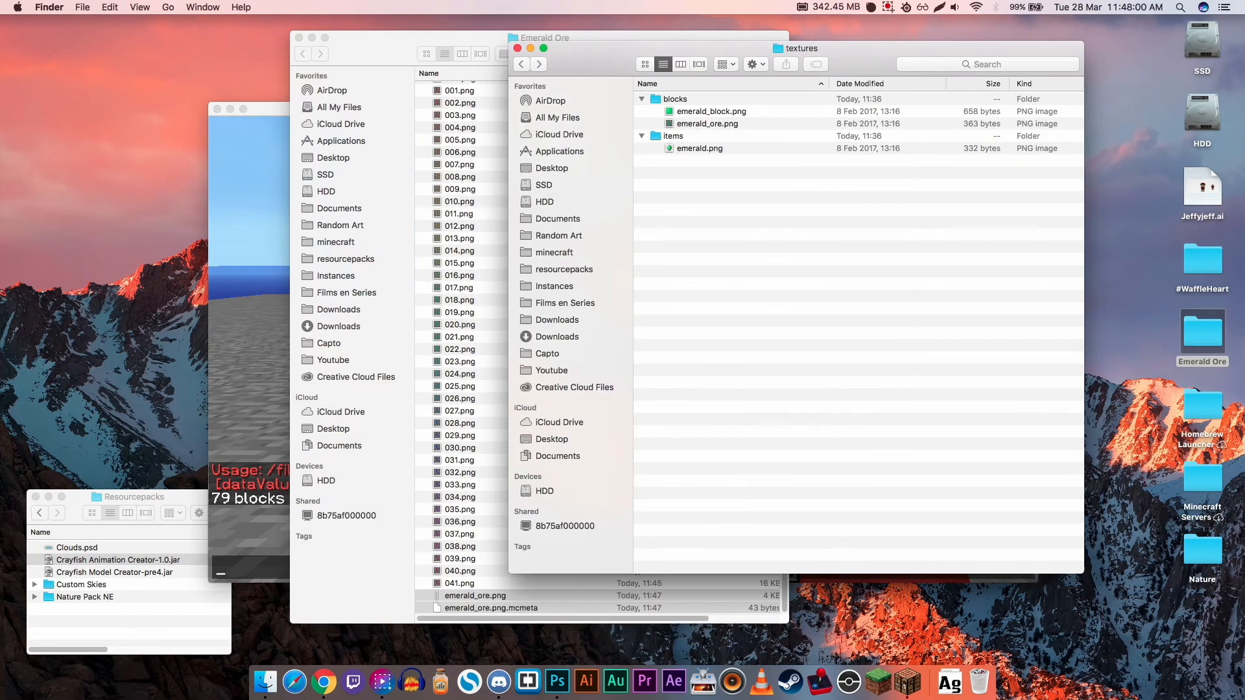
double_click(675, 99)
key("alt+super+v")
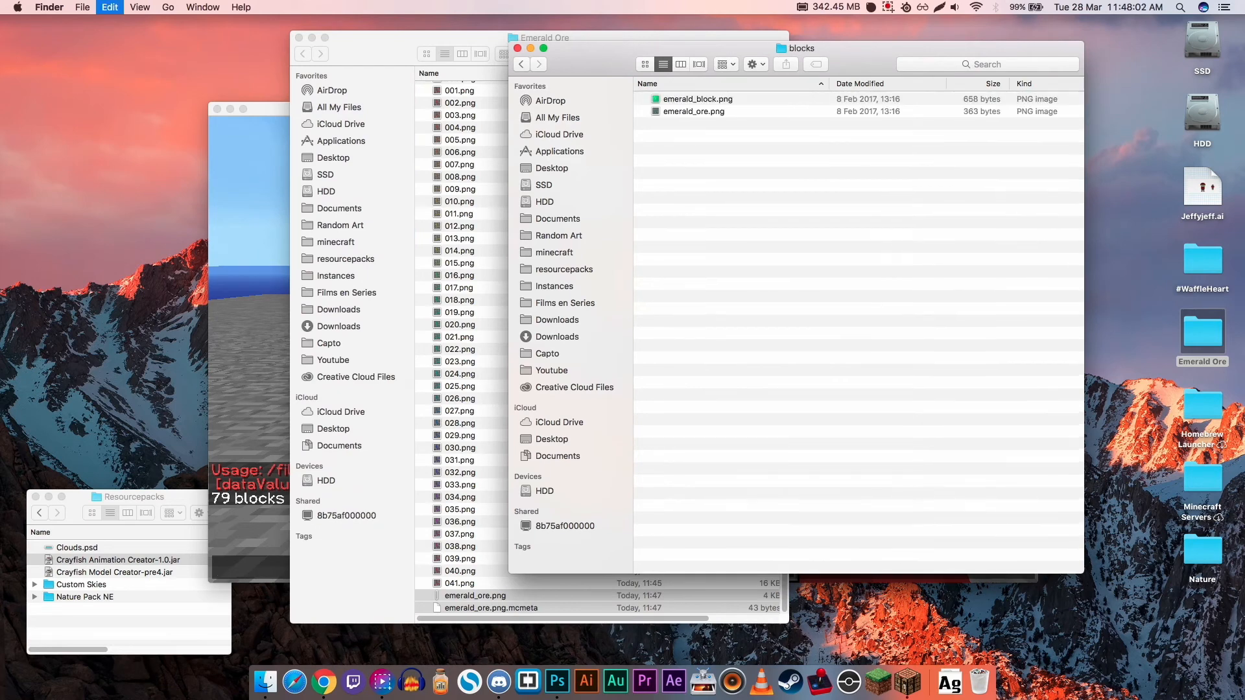
key("Return")
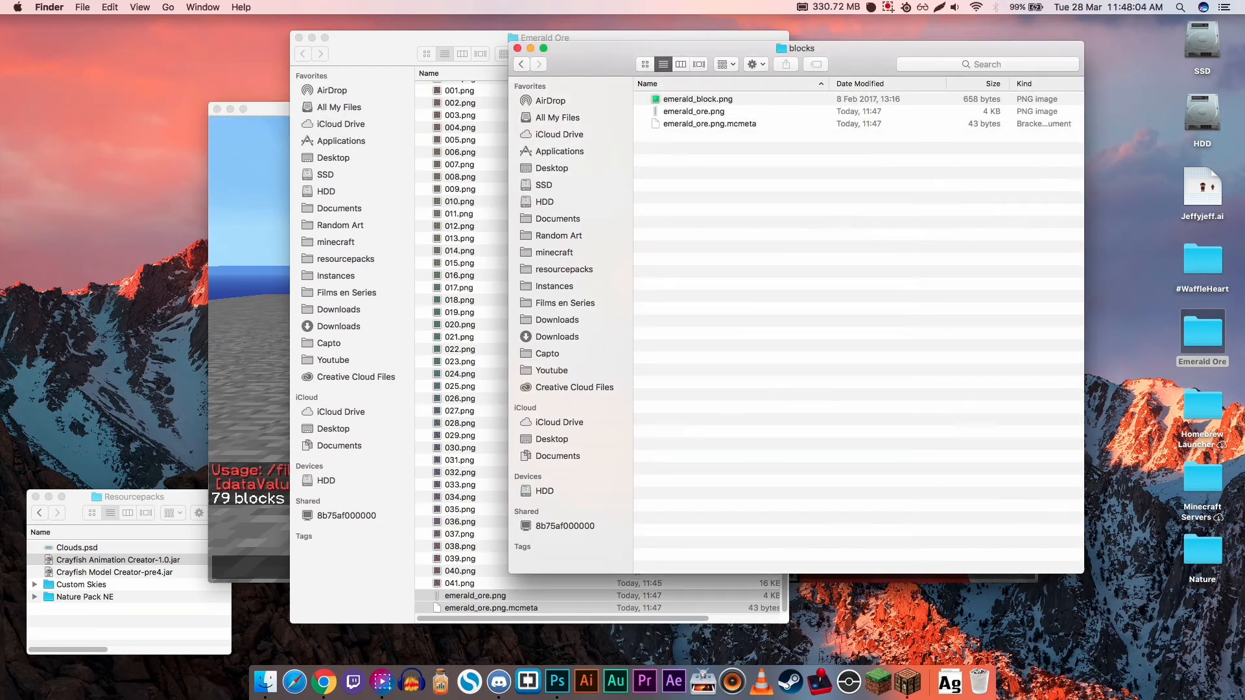
- Switch to Minecraft, close the chat and reload the resource packs
key("super+Tab")
key("Escape")
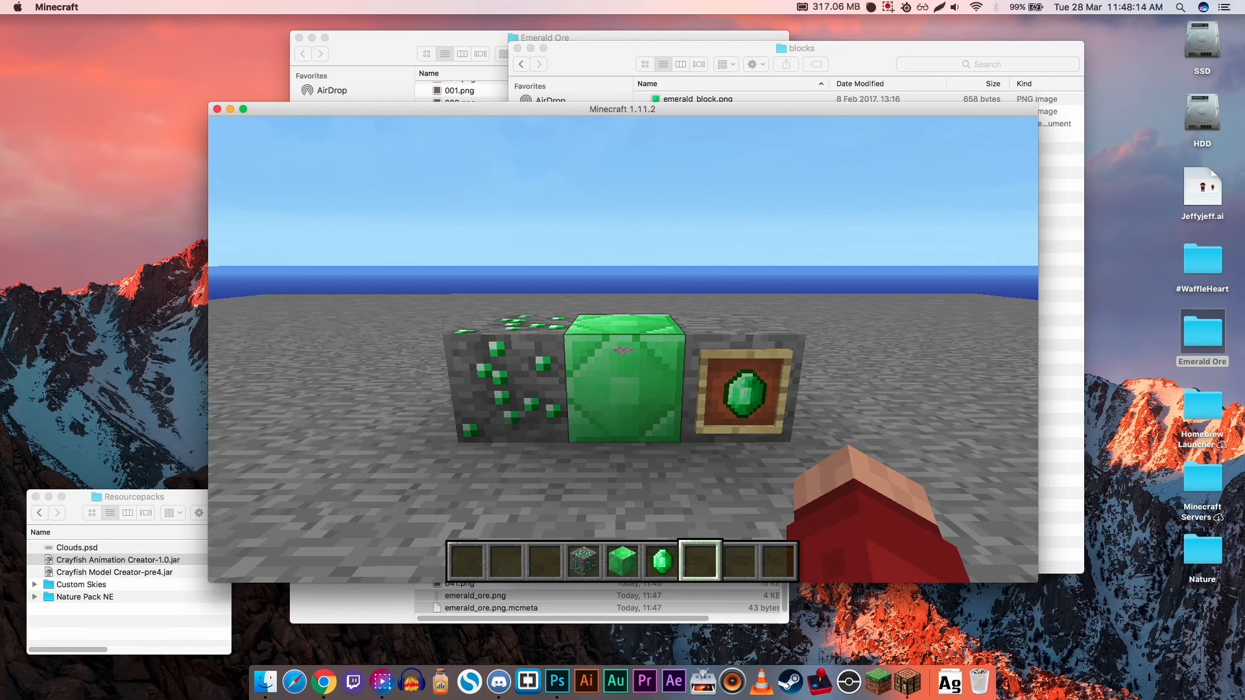
key("F3+t")
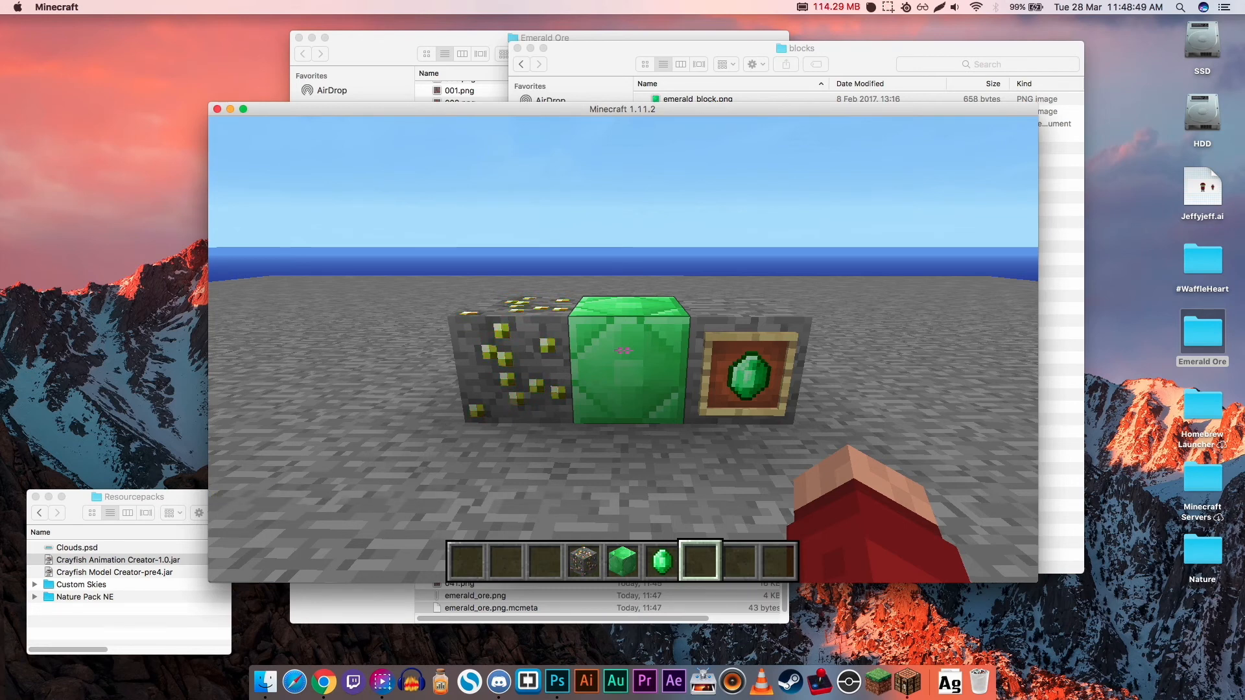
- Examine the animated emerald ore, block and item in the world and in hand, and switch to Finder's blocks folder
scroll(624, 350, "up", 1)
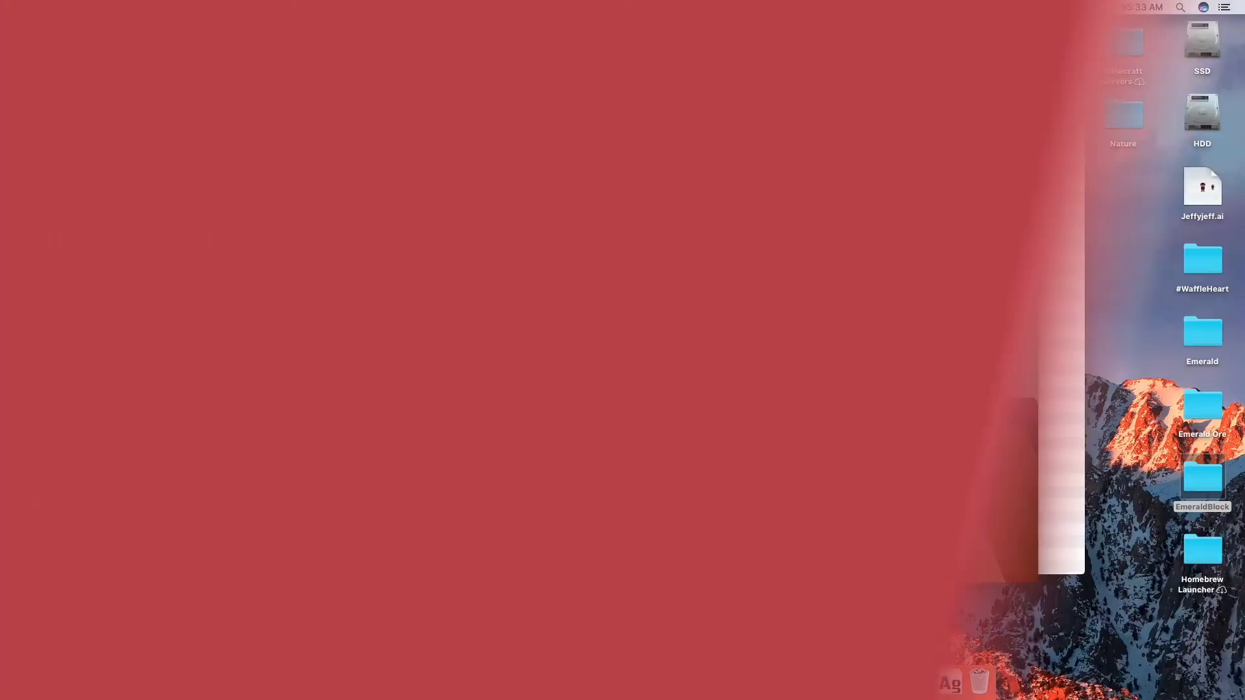
scroll(623, 350, "up", 1)
scroll(623, 350, "up", 1)
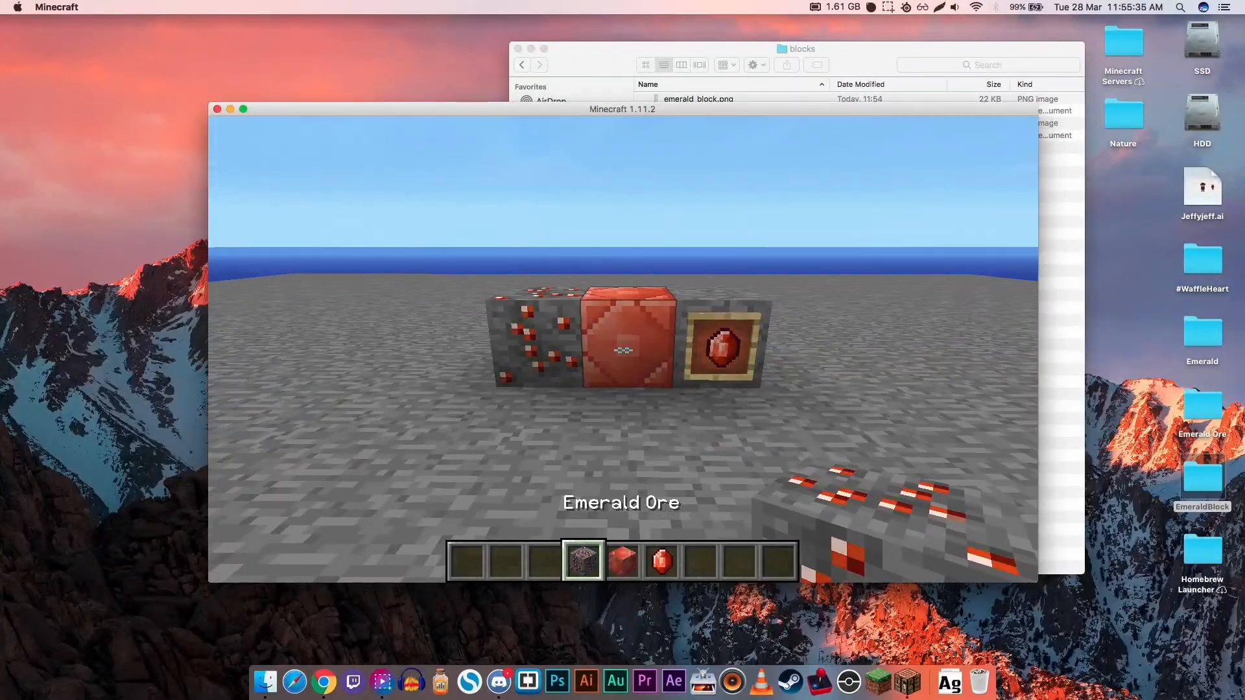
scroll(623, 350, "down", 2)
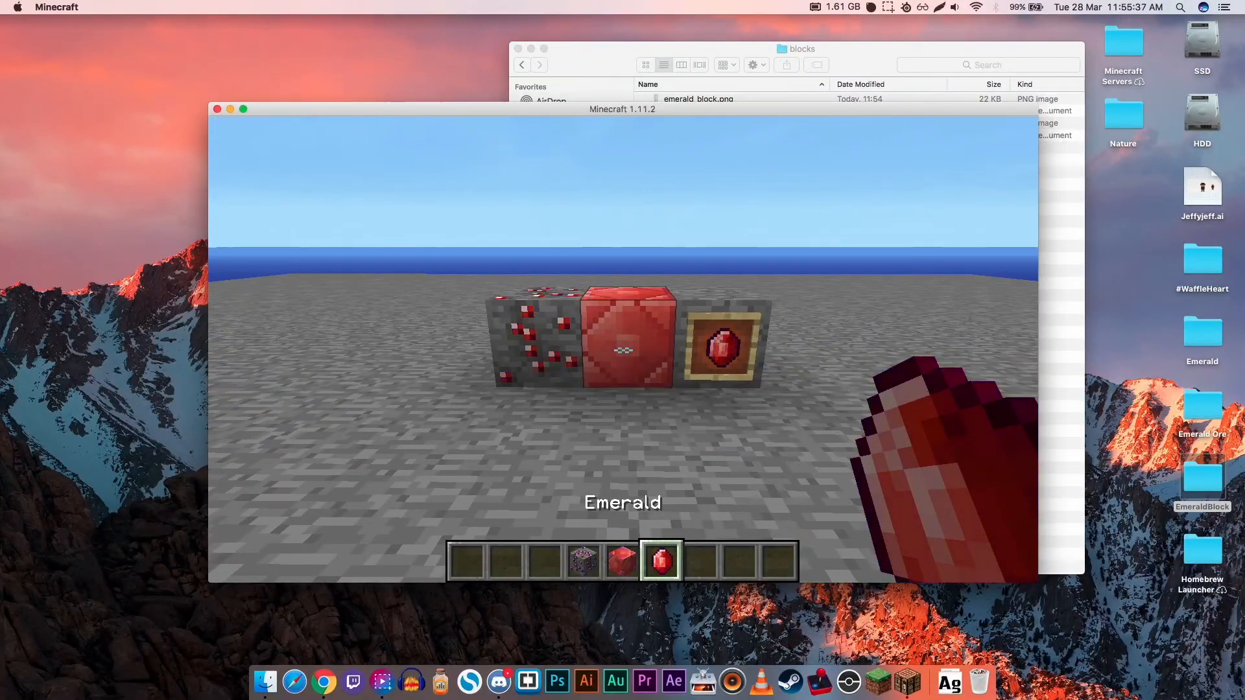
scroll(623, 350, "up", 1)
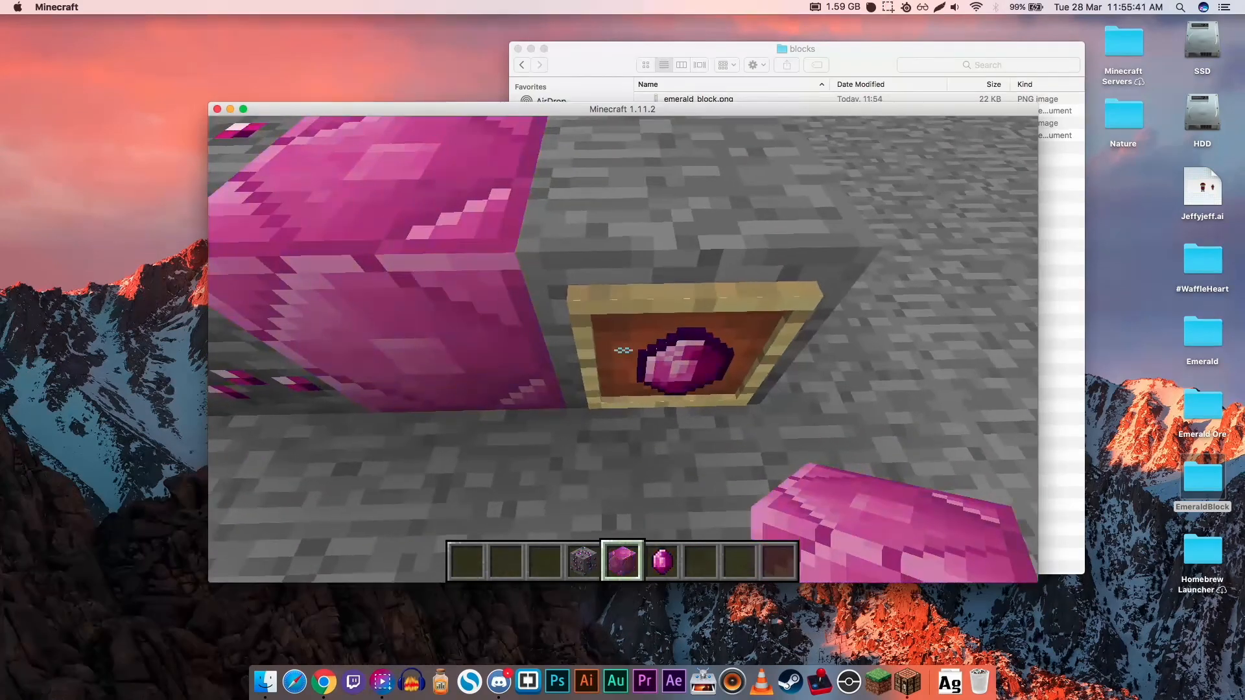
scroll(623, 350, "down", 1)
scroll(623, 350, "up", 1)
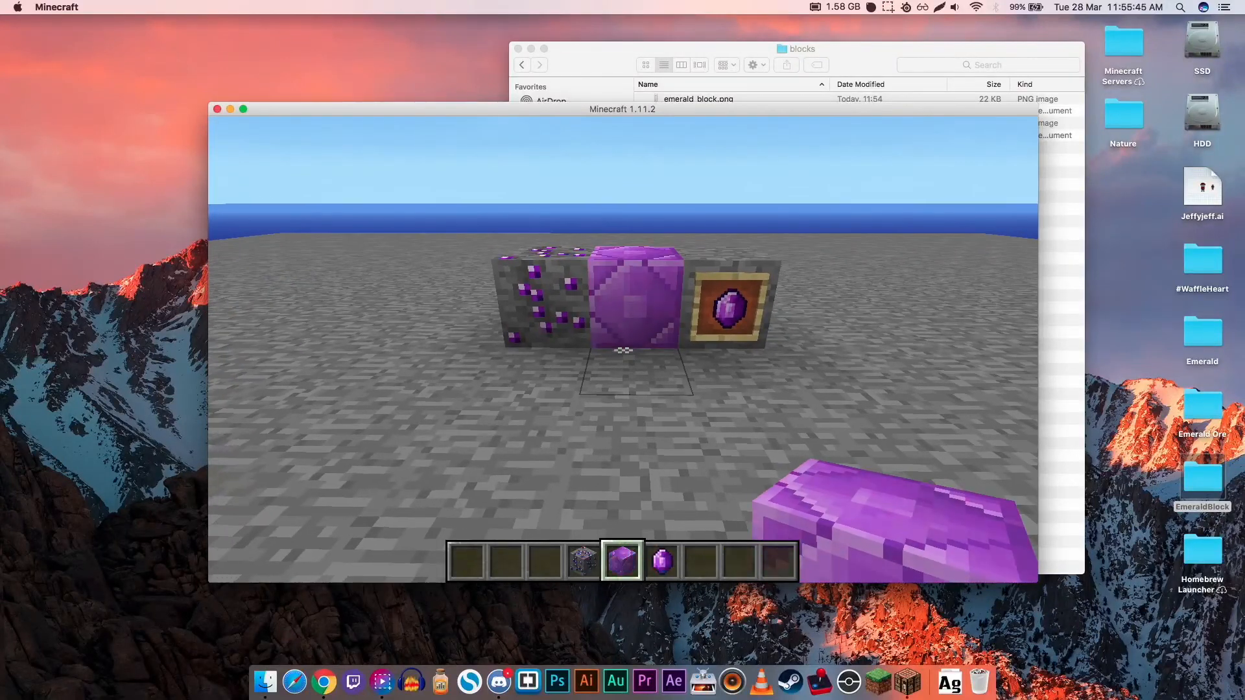
key("t")
key("super+Tab")
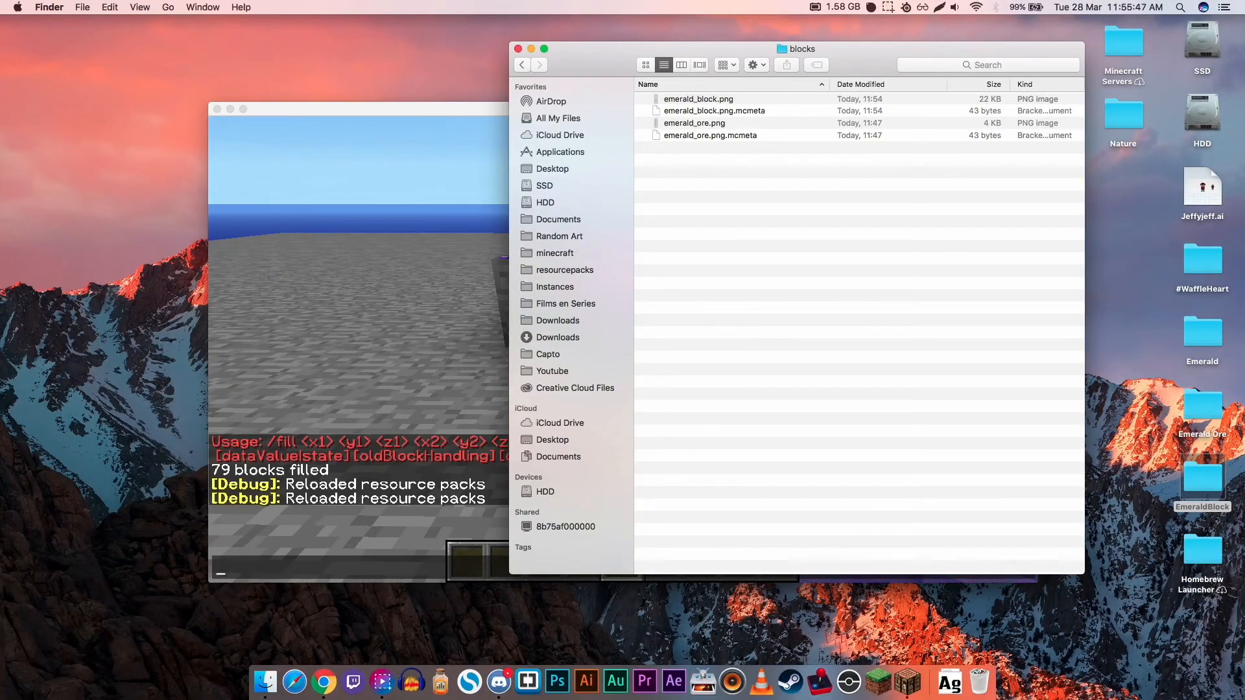
- Open emerald_ore.png.mcmeta from the blocks folder in Brackets, set its frametime to 2 and save the file
right_click(687, 134)
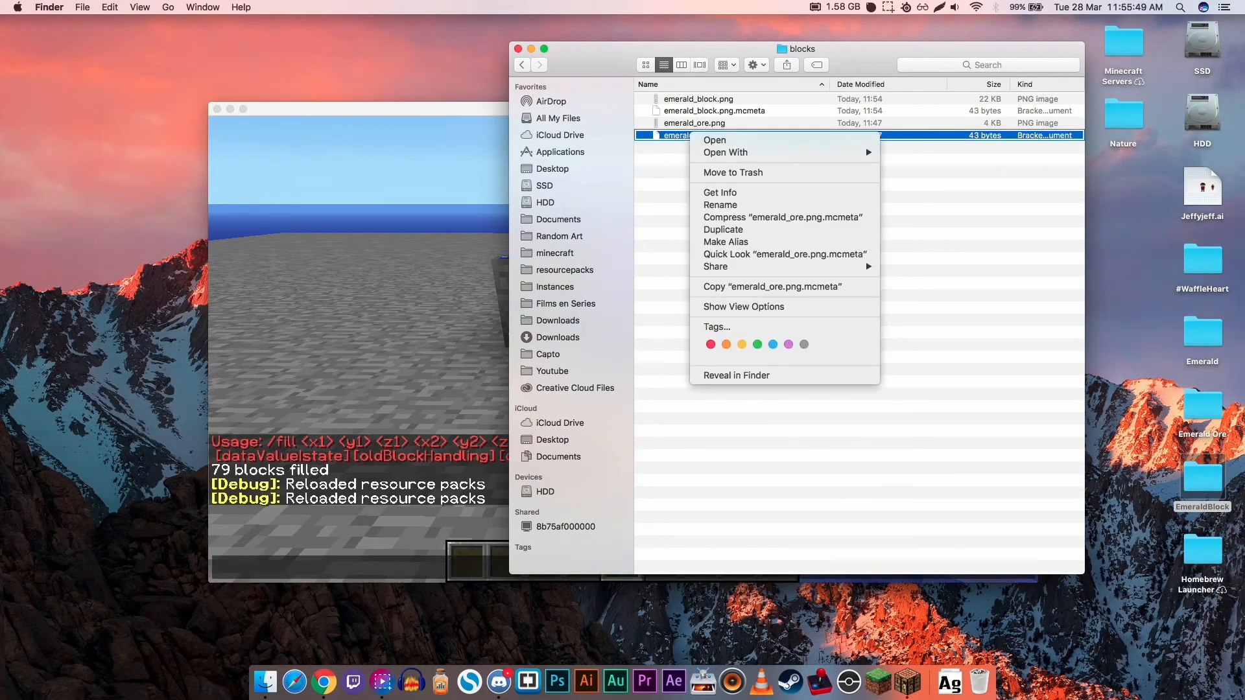
left_click(714, 140)
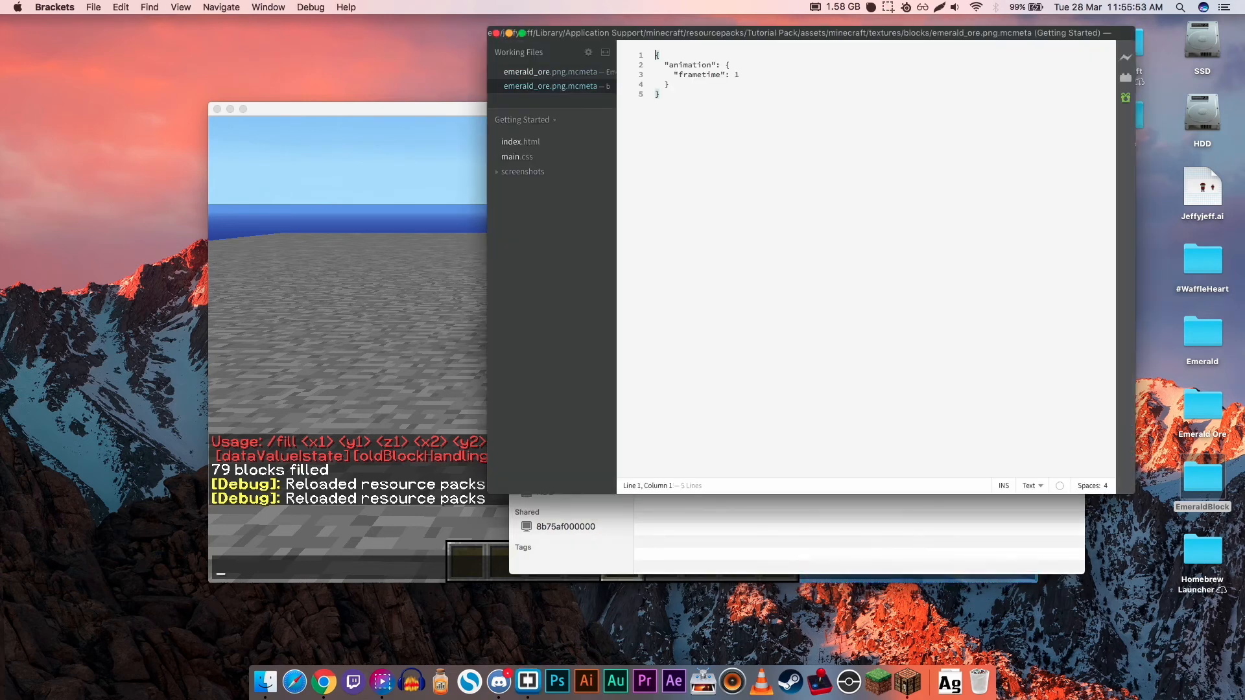
left_click_drag(739, 74, 734, 74)
type("2")
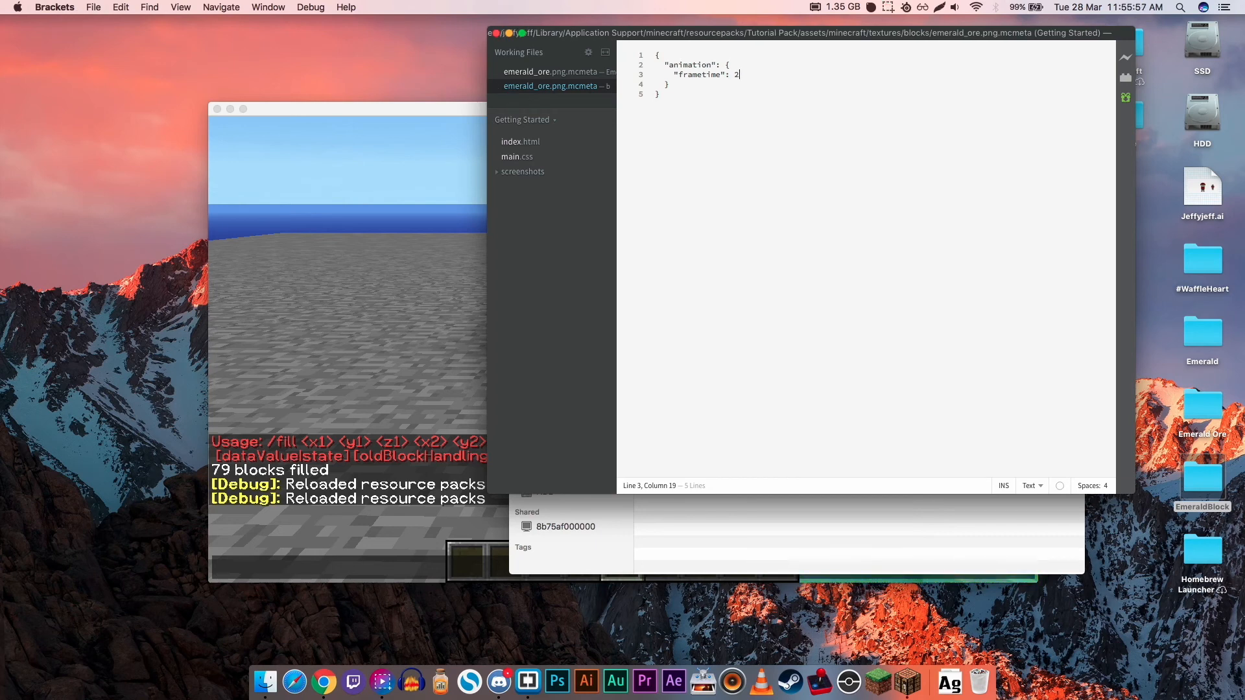
left_click(659, 94)
- Switch to Minecraft, close the chat, reload the resource packs and cycle the held item between emerald ore and emerald
left_click(402, 278)
key("Escape")
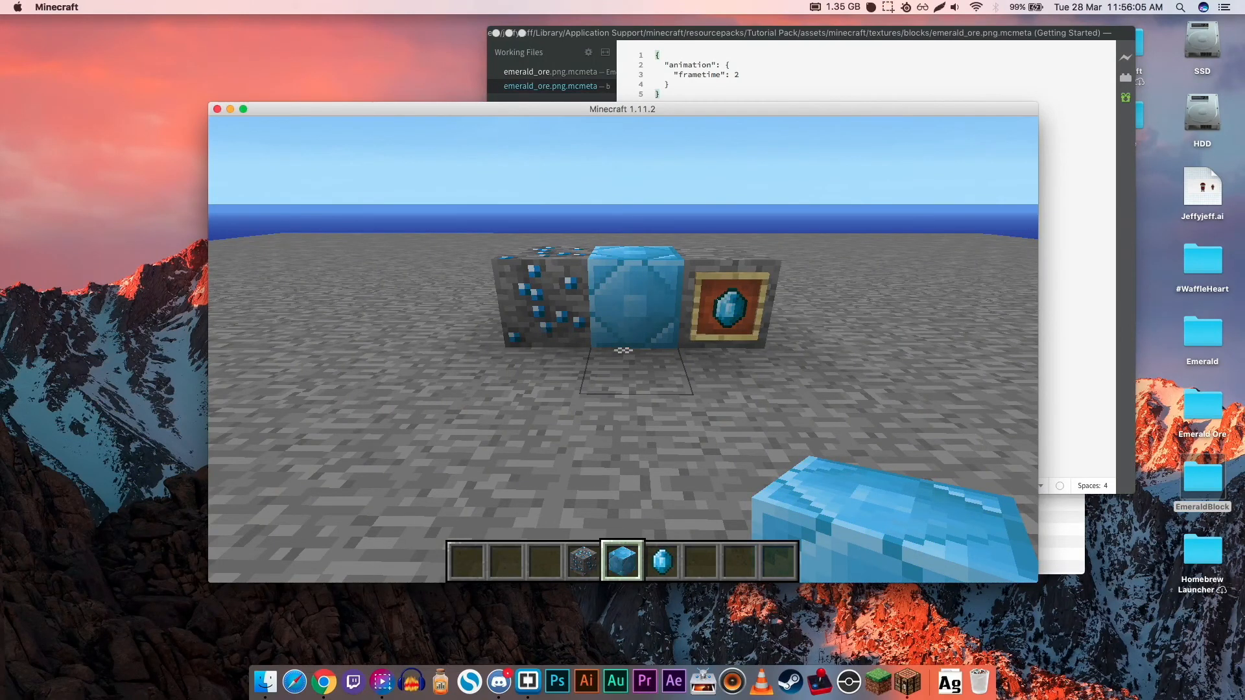
scroll(623, 350, "up", 1)
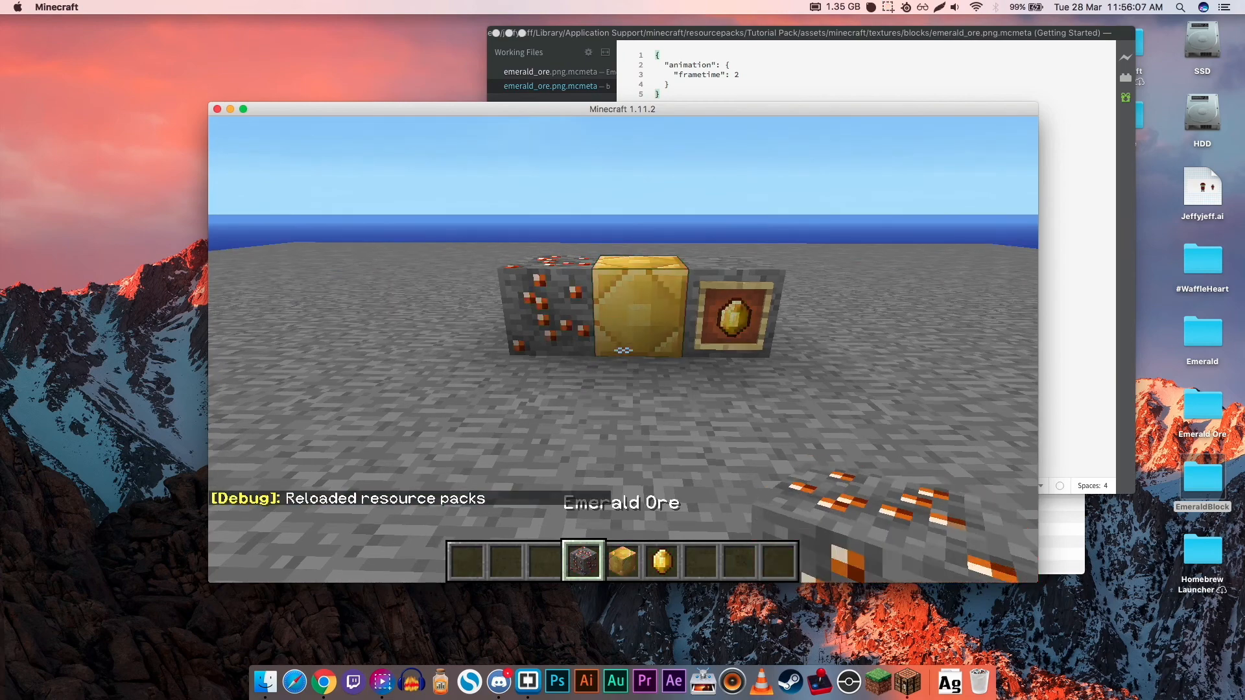
scroll(623, 350, "down", 1)
scroll(623, 350, "down", 1)
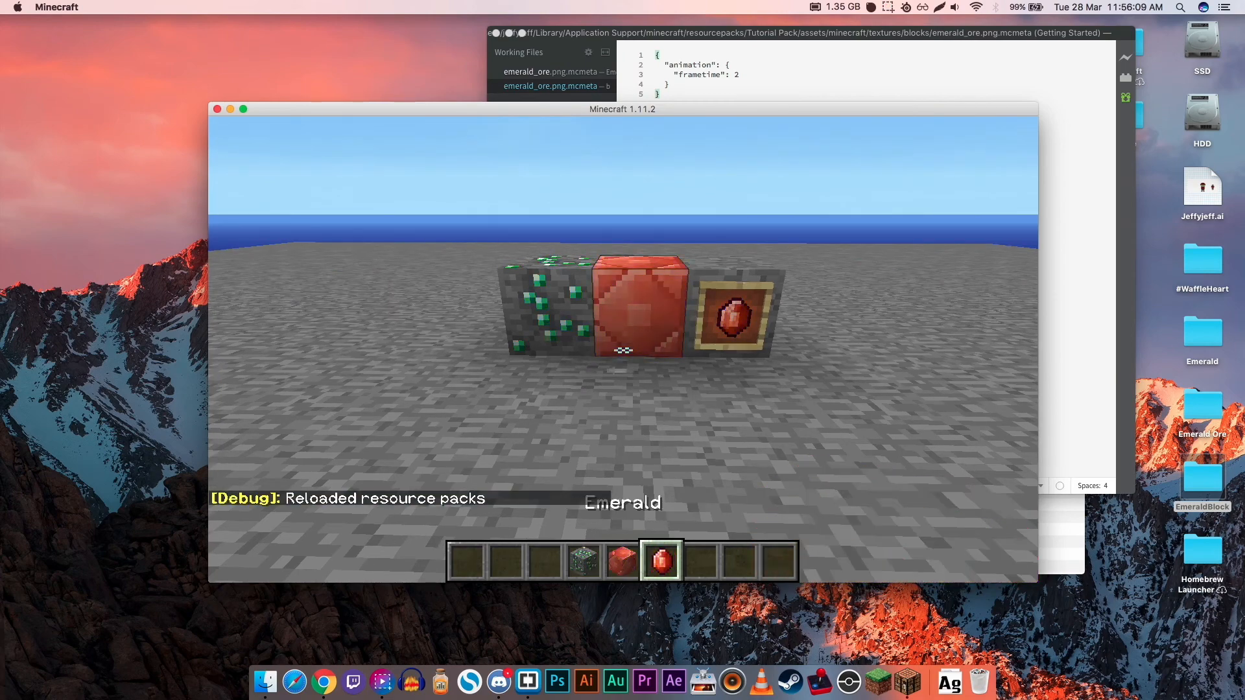
- Examine the emerald ore's animation up close, compare it with the emerald block and framed emerald, and open the chat
scroll(623, 350, "up", 1)
key("a")
key("w")
key("w")
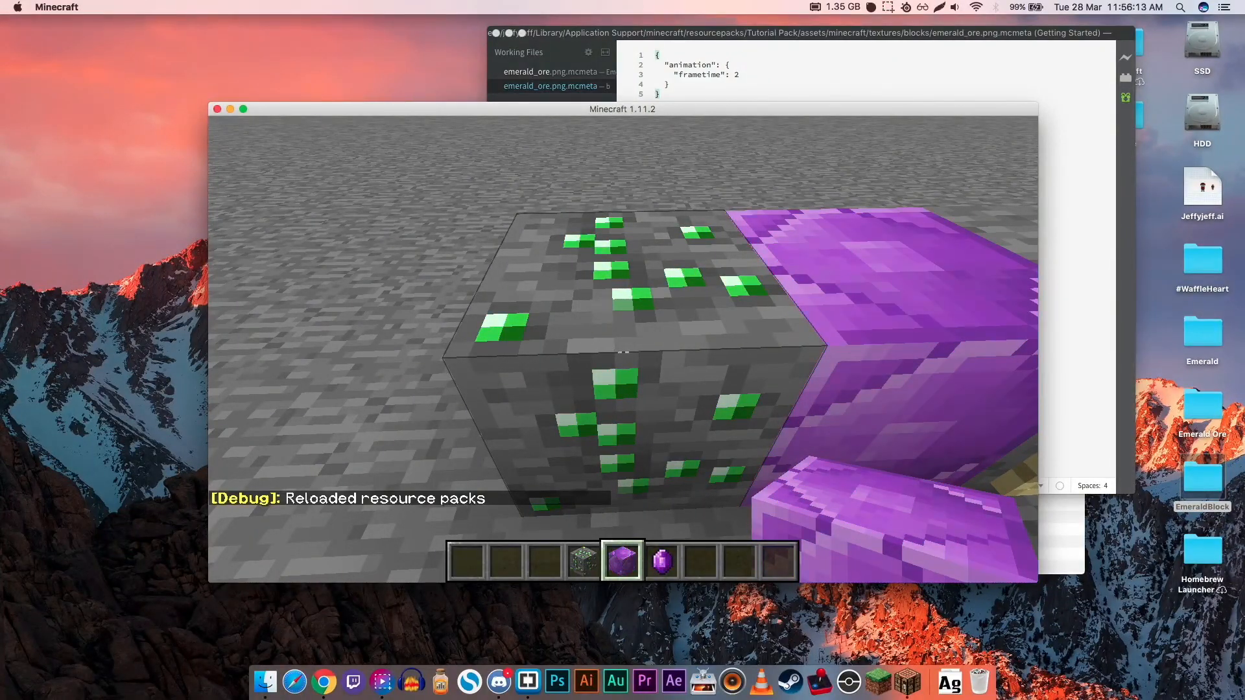
key("s")
key("d")
key("s")
key("t")
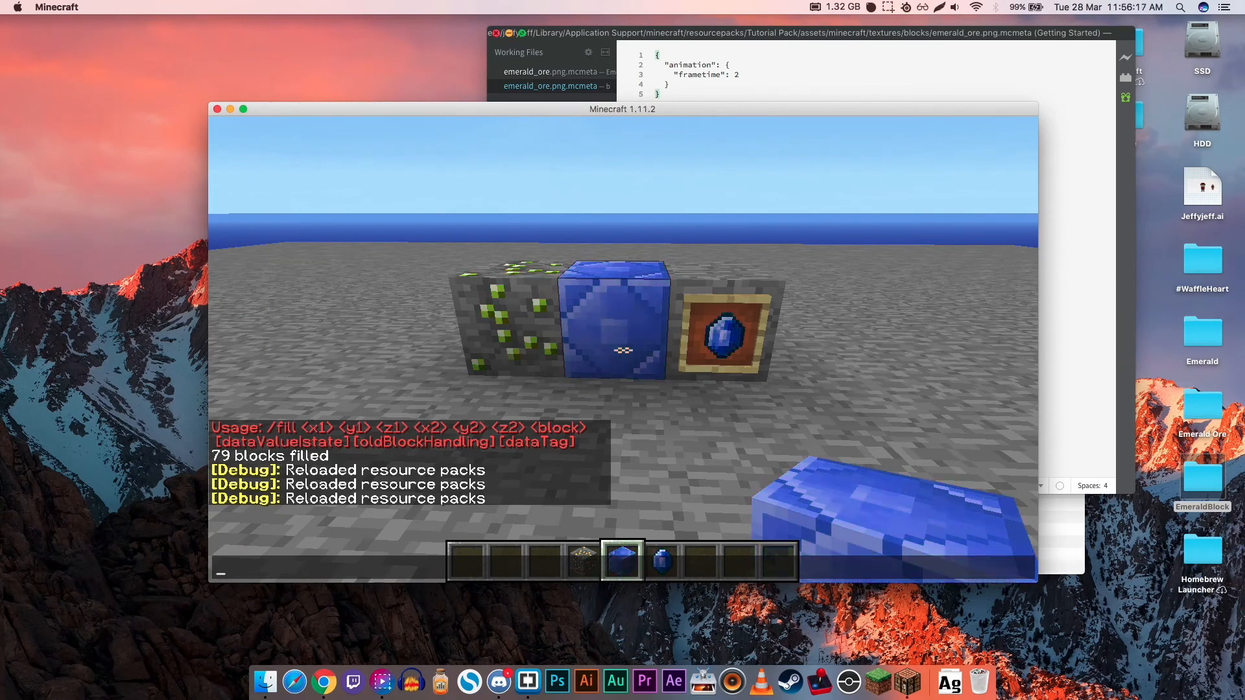
- Switch to Finder, open emerald_block.png.mcmeta in Brackets, set its frametime to 2, save it and close the editor
left_click(707, 50)
double_click(707, 111)
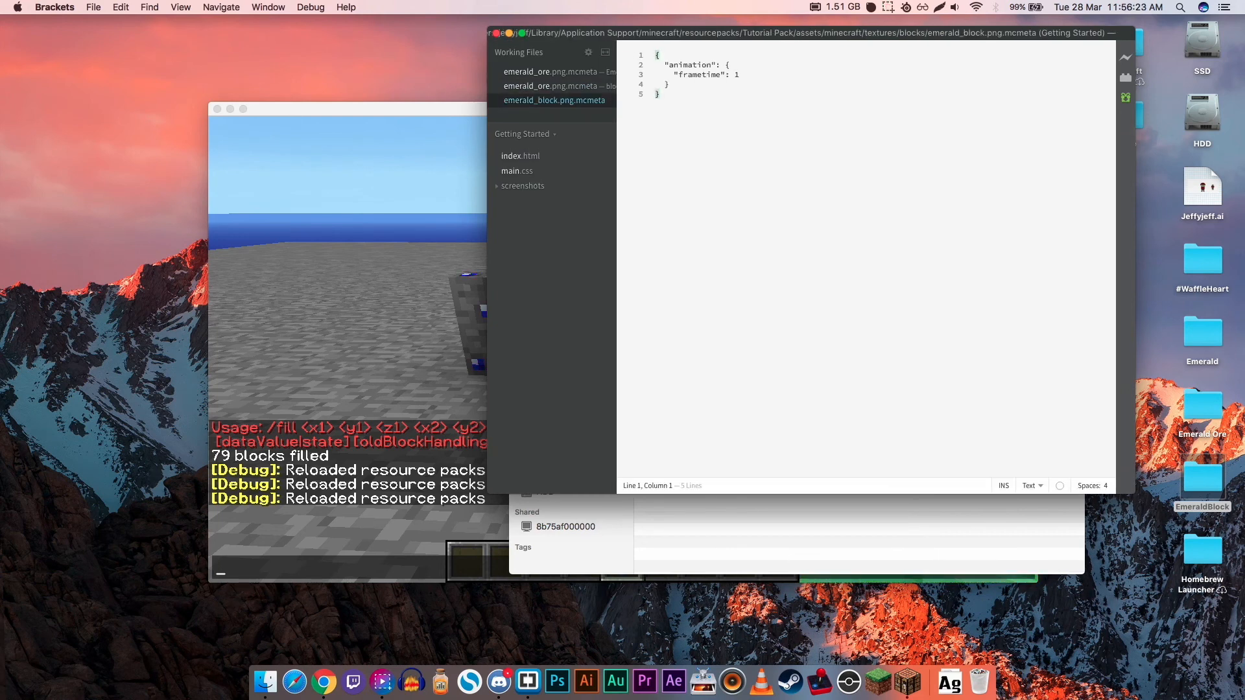
double_click(737, 75)
type("2")
key("super+s")
left_click(497, 33)
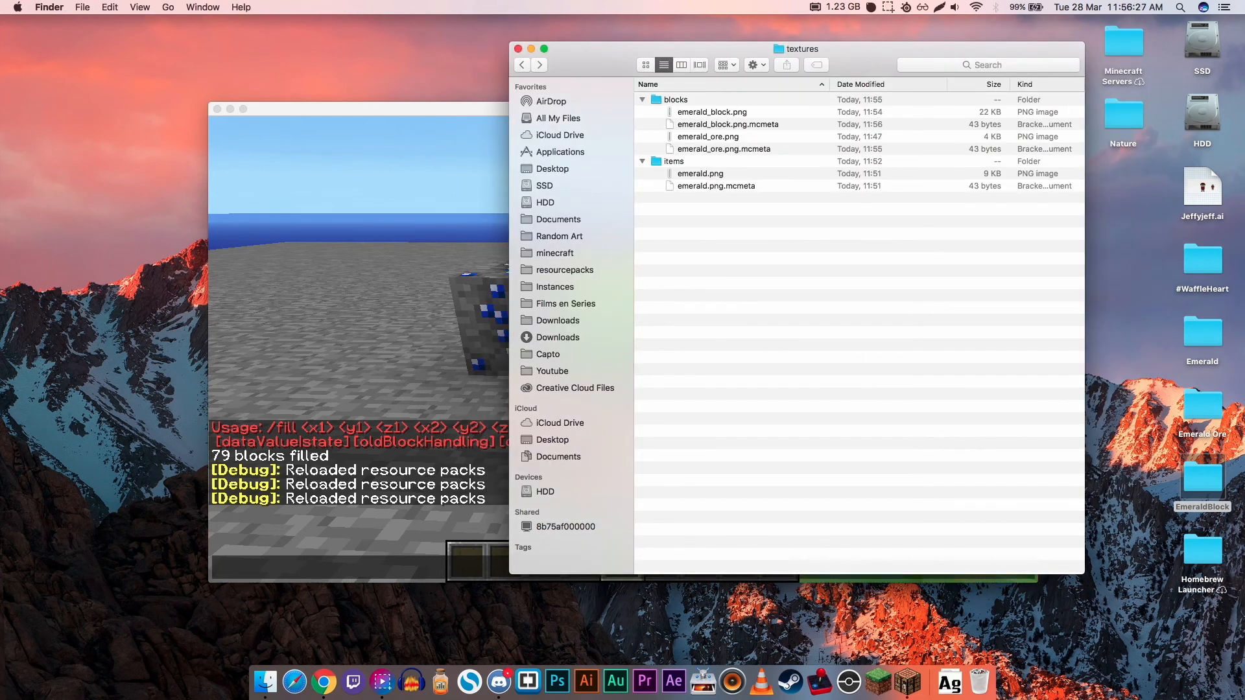
- Open emerald.png.mcmeta from the items folder, set its frametime to 2, save it and close the editor
double_click(716, 186)
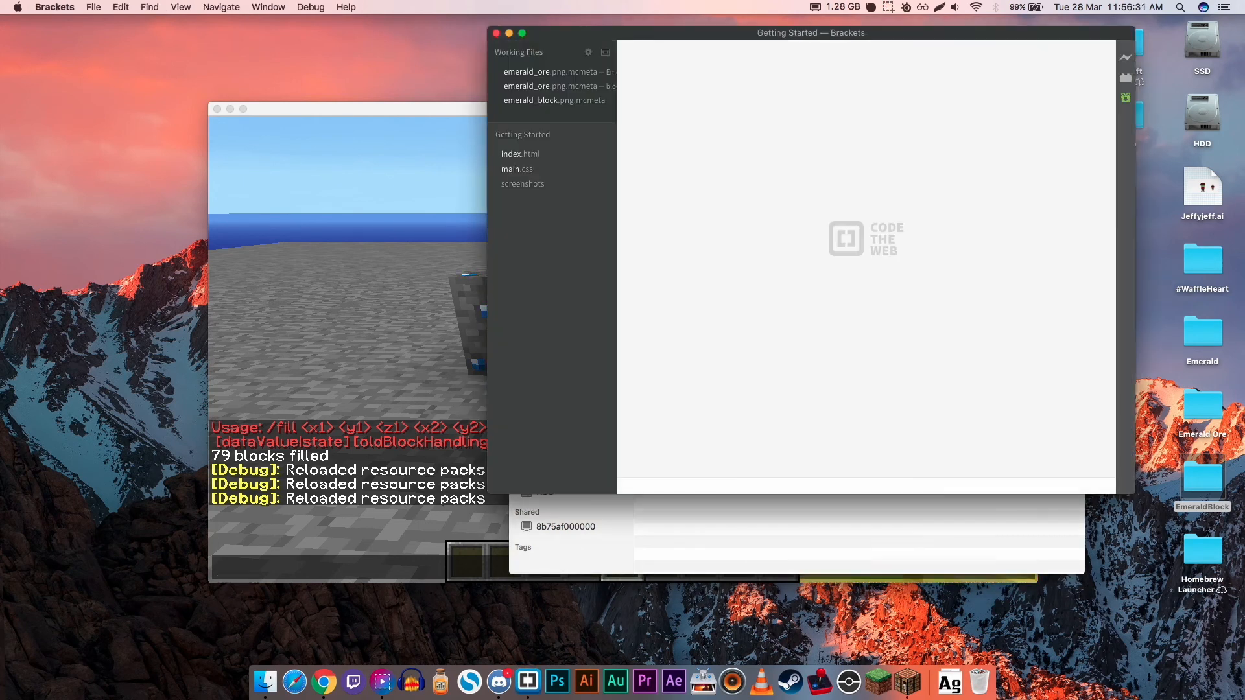
double_click(736, 74)
type("2")
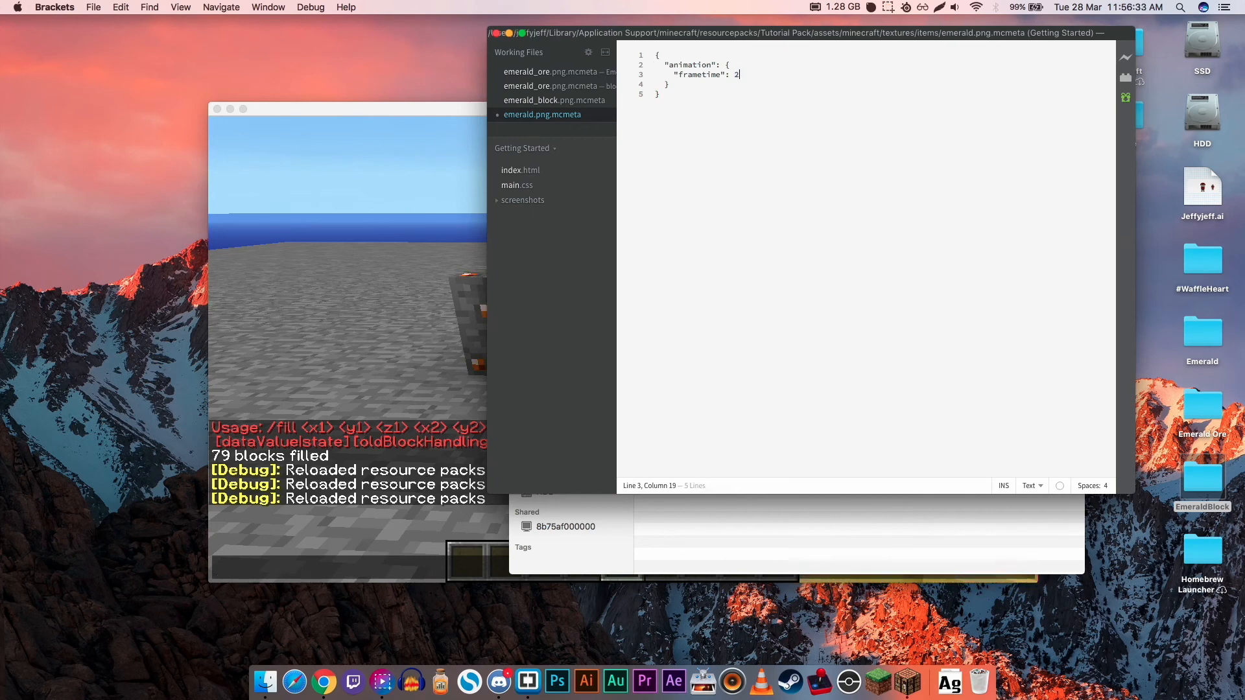
key("super+s")
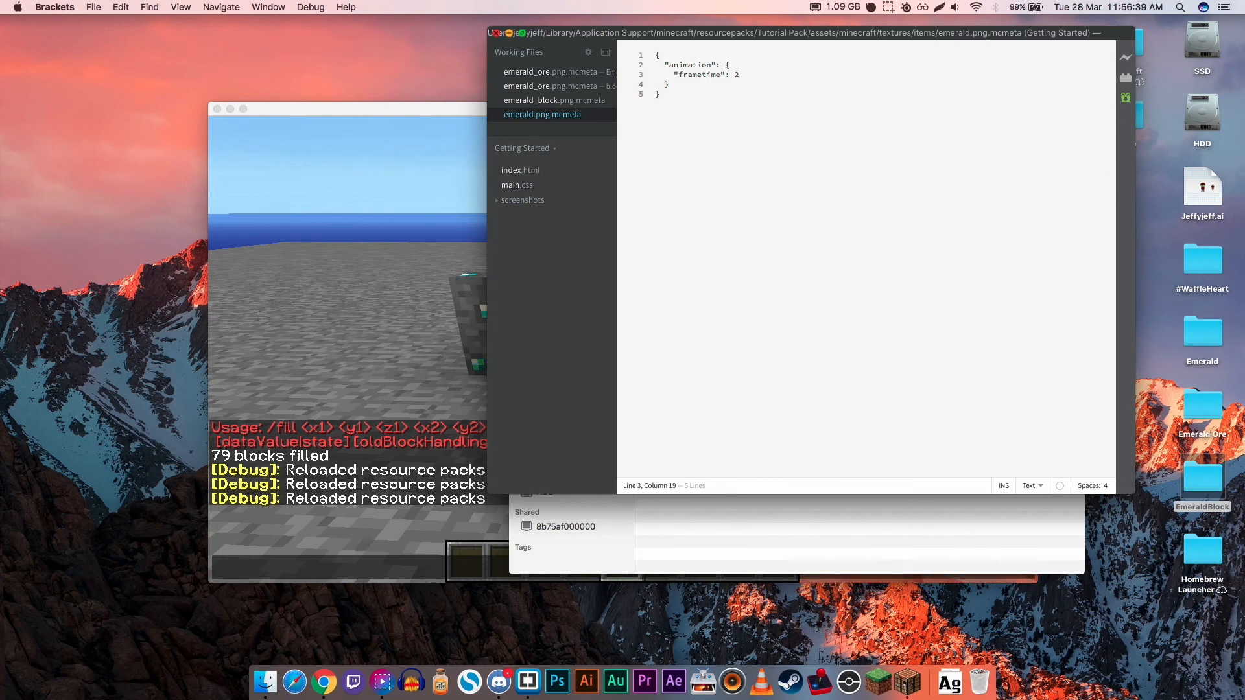
left_click(496, 33)
- Switch back to Minecraft, close the chat and reload the resource packs
left_click(428, 195)
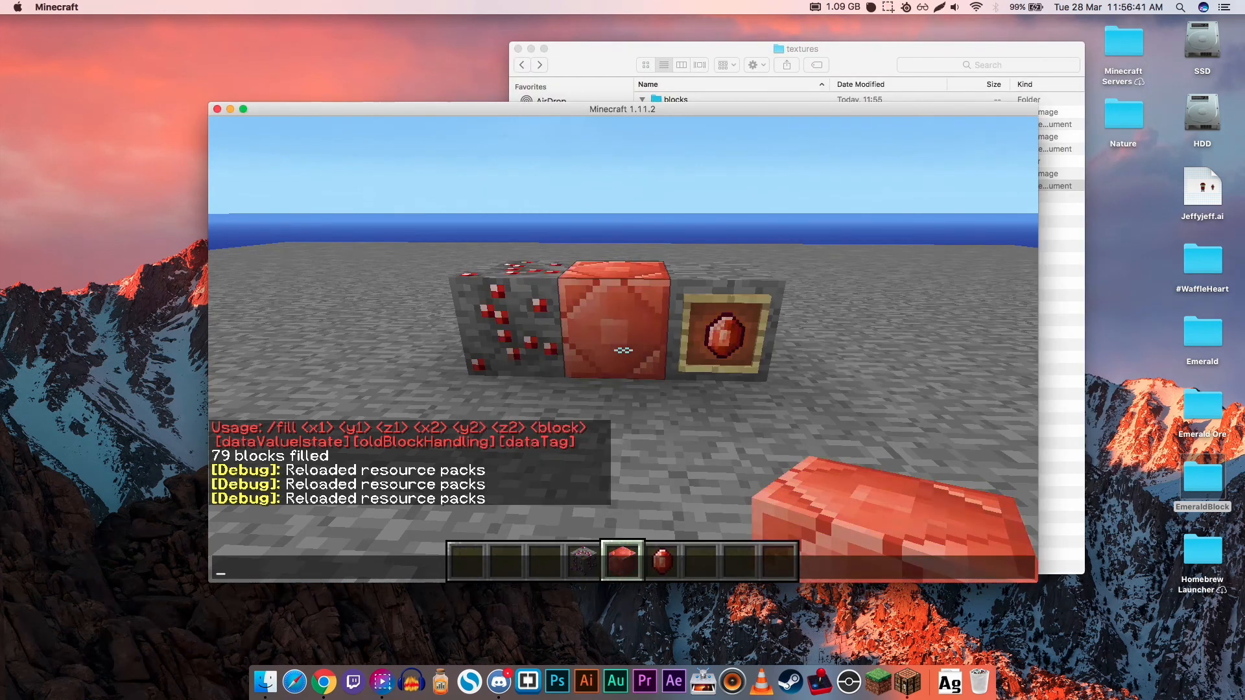
type("t")
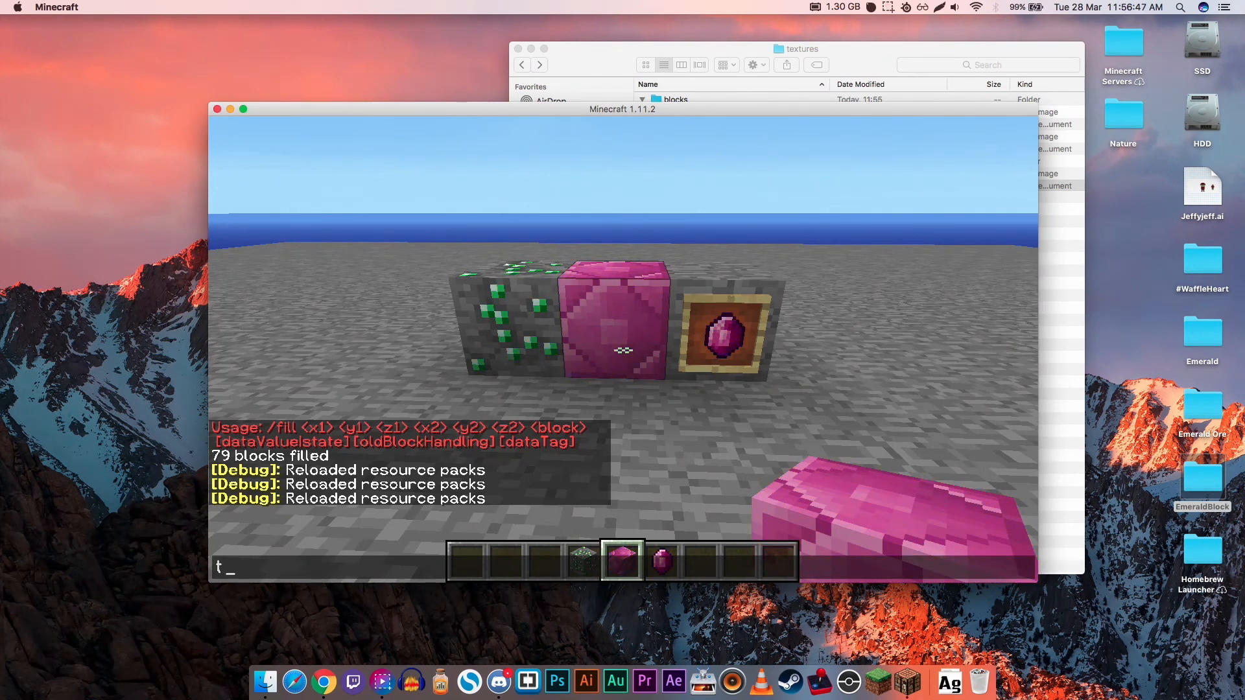
key("Escape")
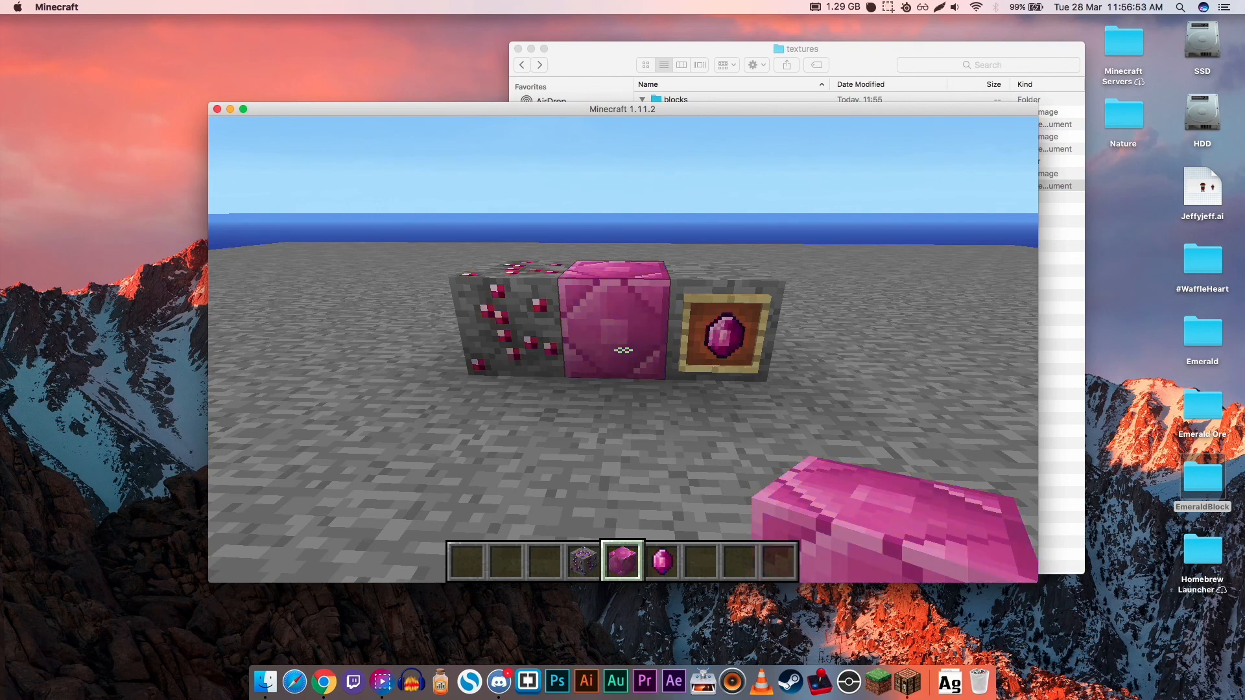
key("F3+t")
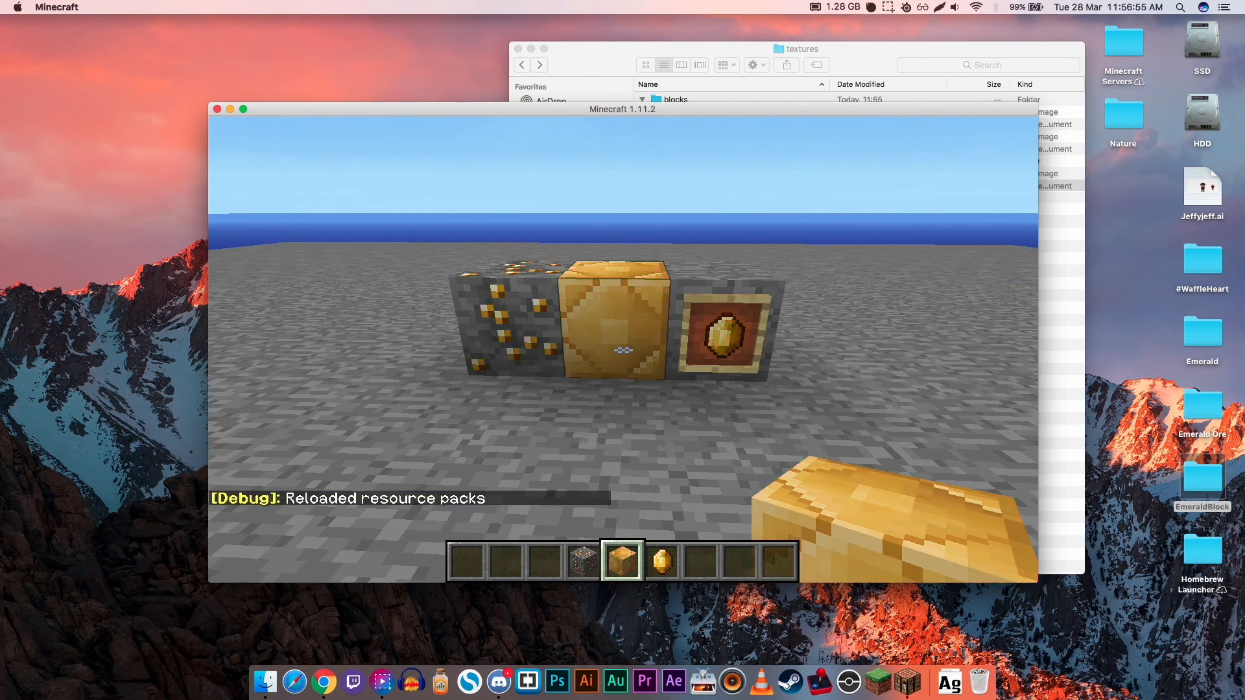
- Build a tall, two-wide column of emerald blocks on the stone floor away from the sample blocks
key("s")
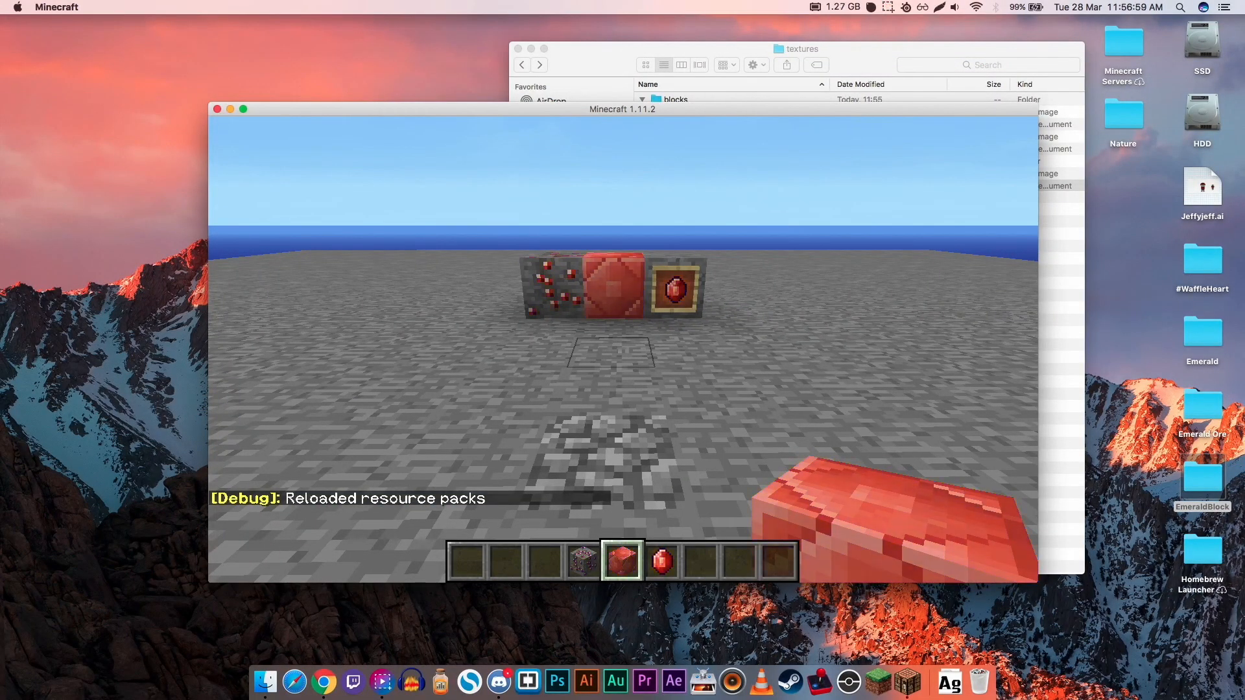
key("w")
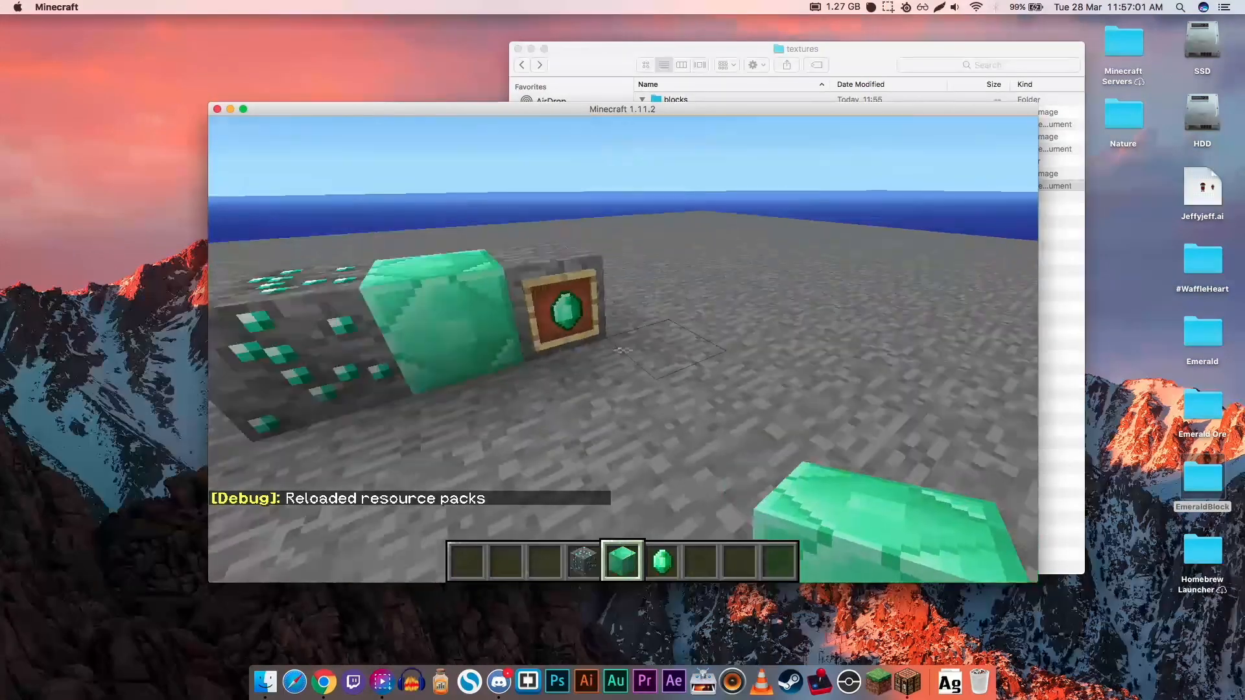
right_click(622, 350)
right_click(622, 350)
left_click(623, 351)
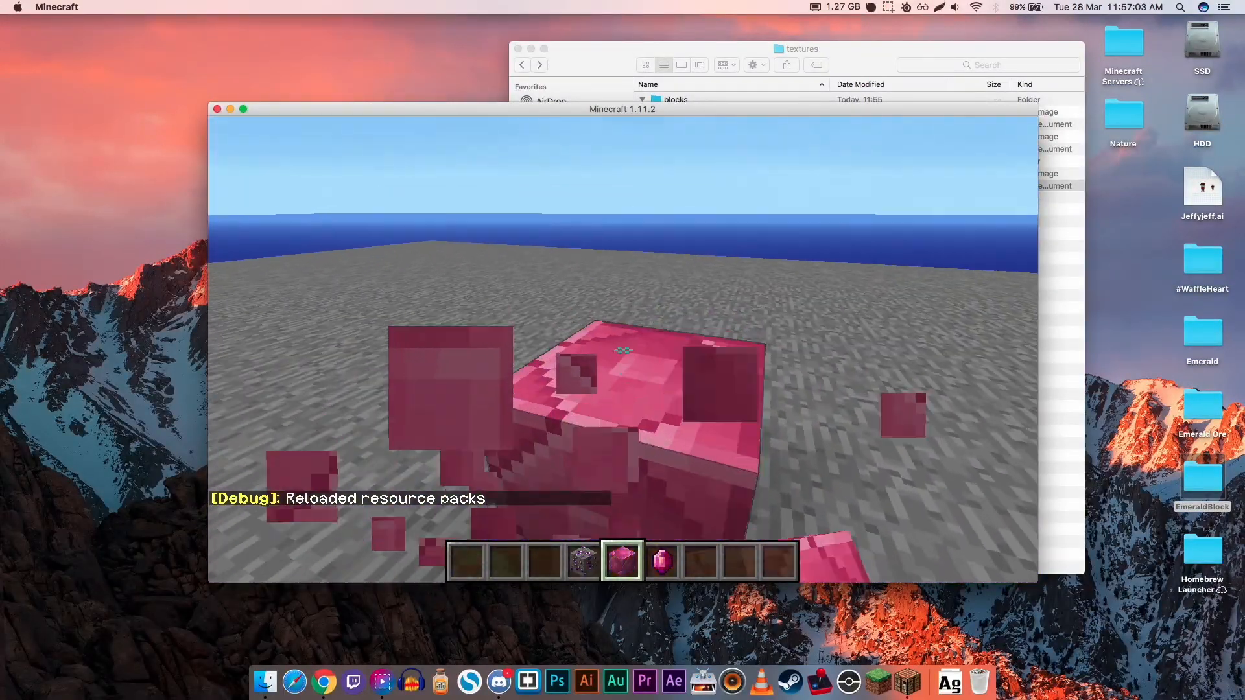
right_click(622, 350)
key("space")
left_click(623, 350)
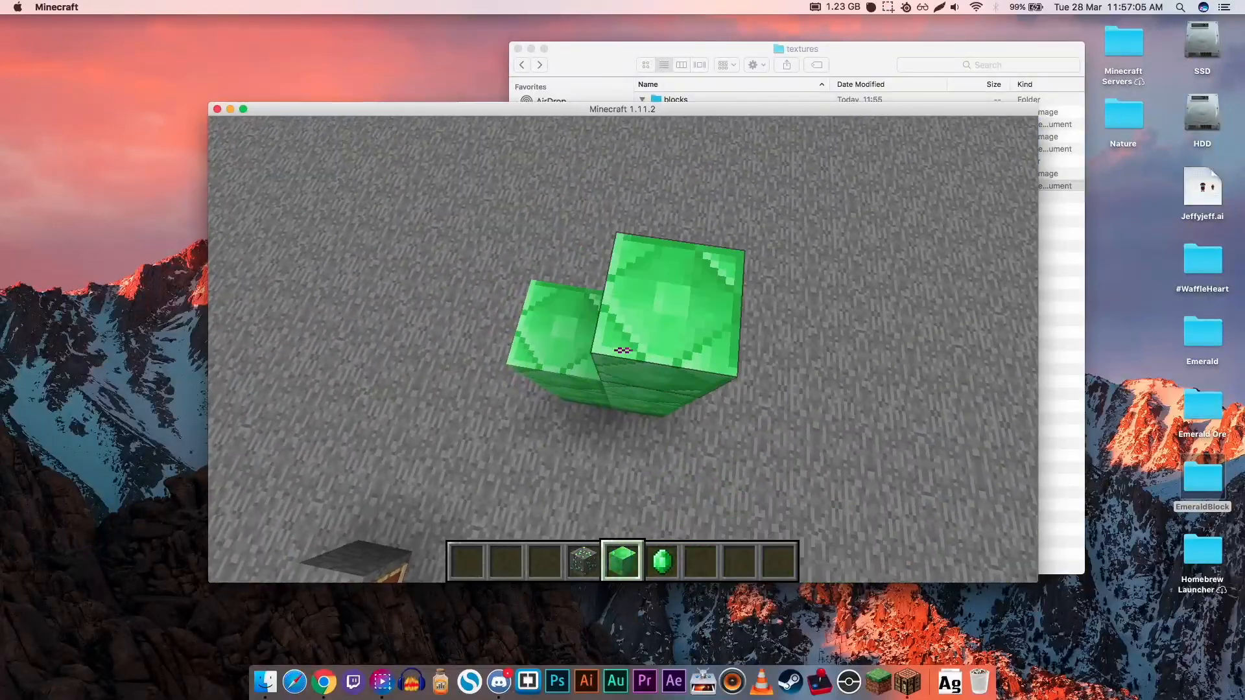
right_click(622, 350)
right_click(622, 350)
- Fly around the emerald block column to view its animation, and demolish the column
key("s")
key("shift")
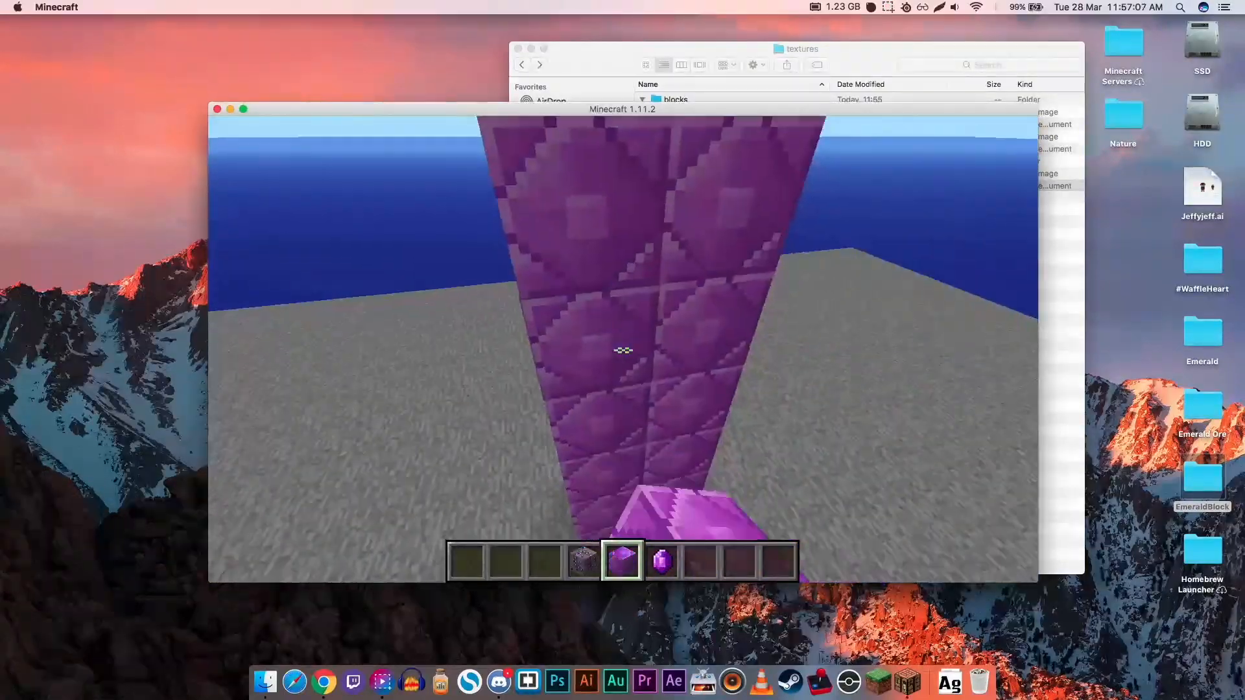
key("a")
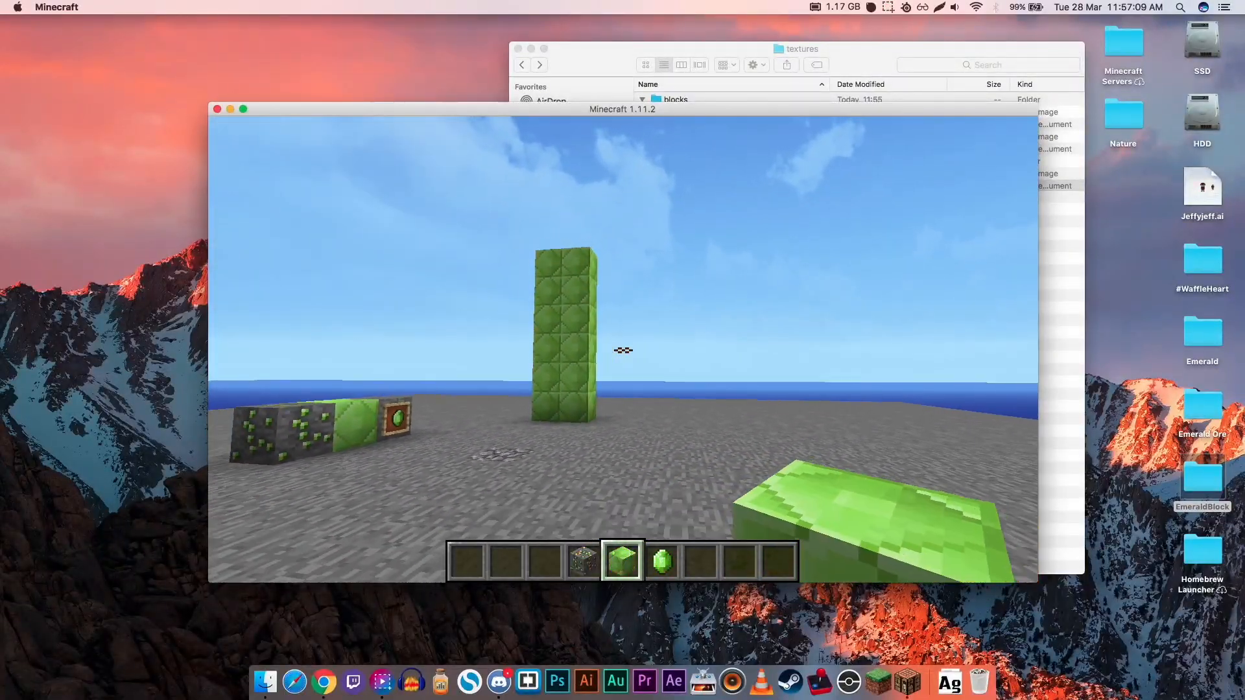
key("w")
key("w")
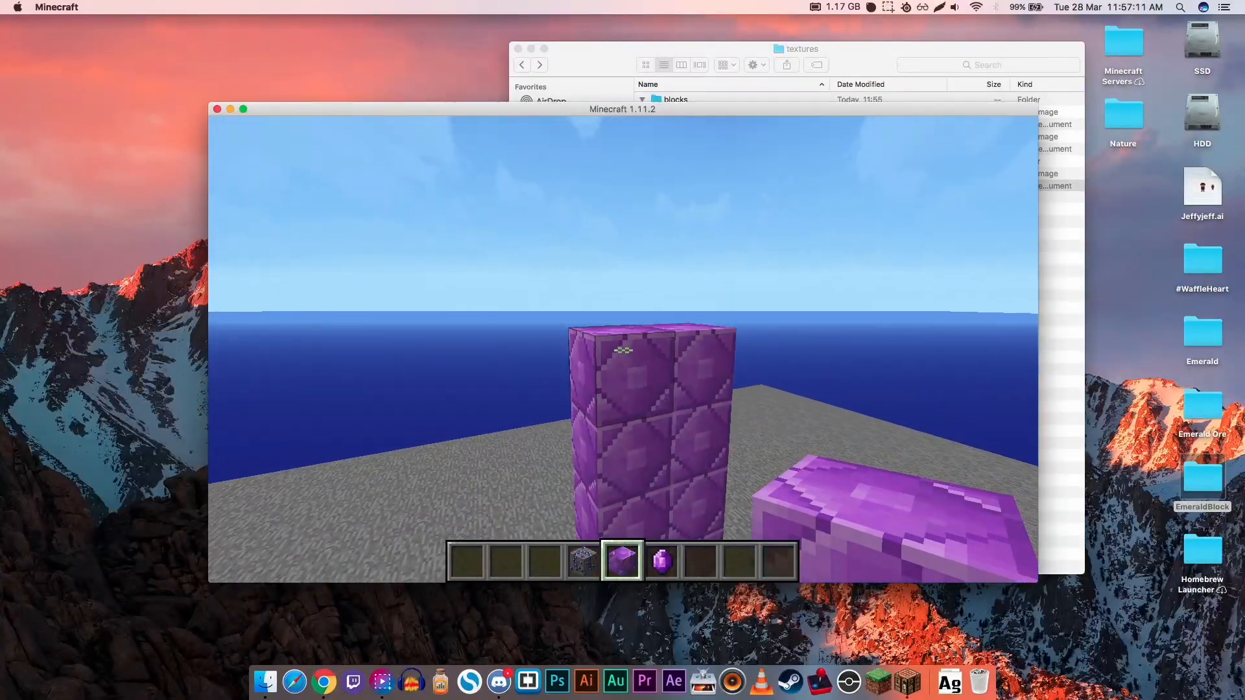
left_click(623, 350)
left_click(623, 350)
left_click(623, 350)
left_click(623, 350)
left_click(622, 350)
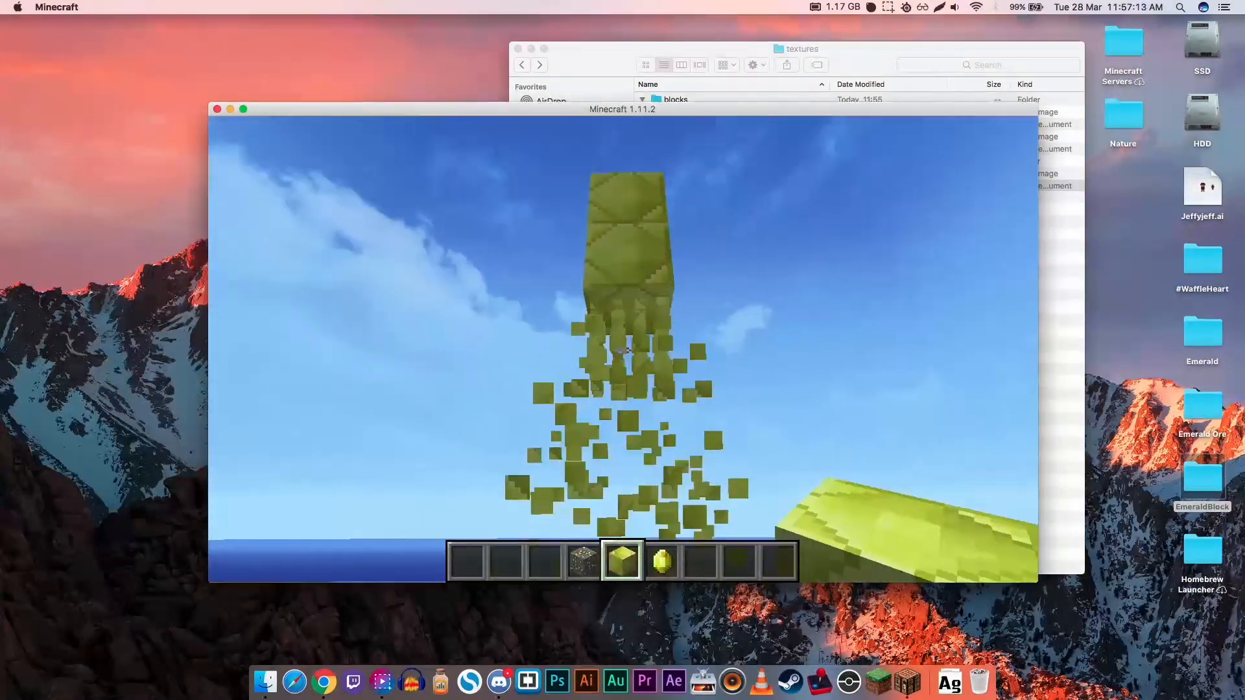
left_click(623, 350)
left_click(622, 351)
- Hold the emerald and the emerald block in turn, and examine the placed emerald ore and block from above
key("a")
scroll(622, 350, "down", 1)
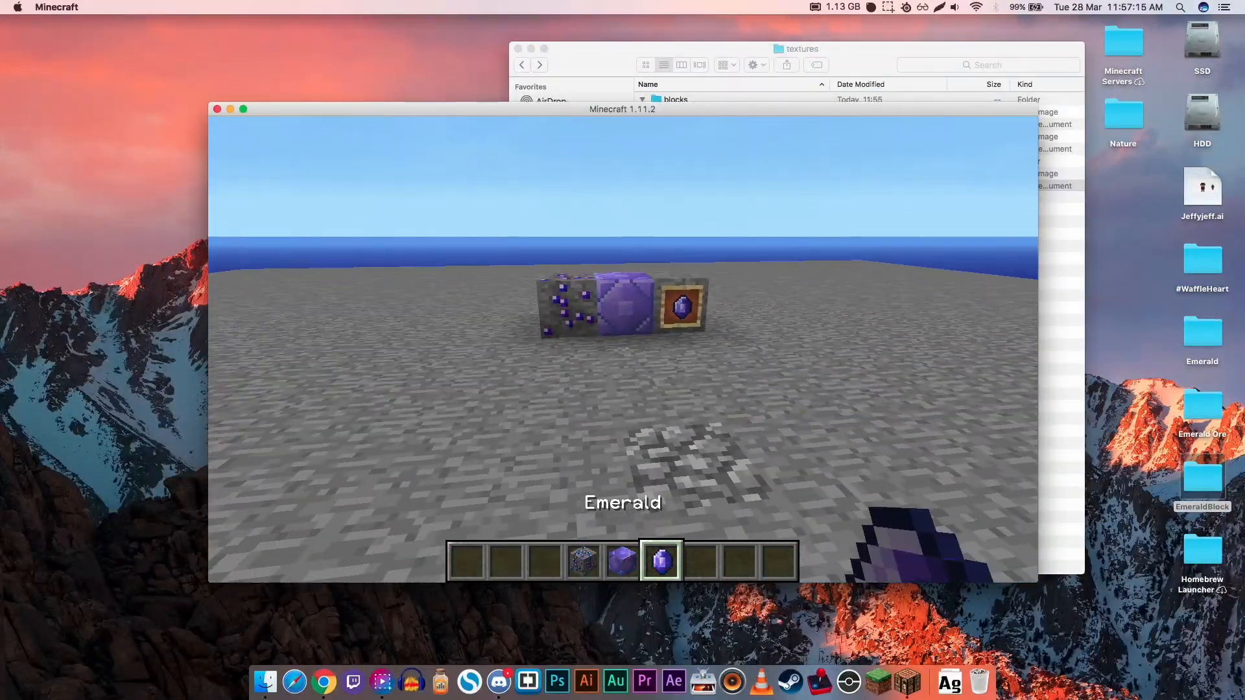
key("d")
scroll(622, 350, "up", 1)
key("w")
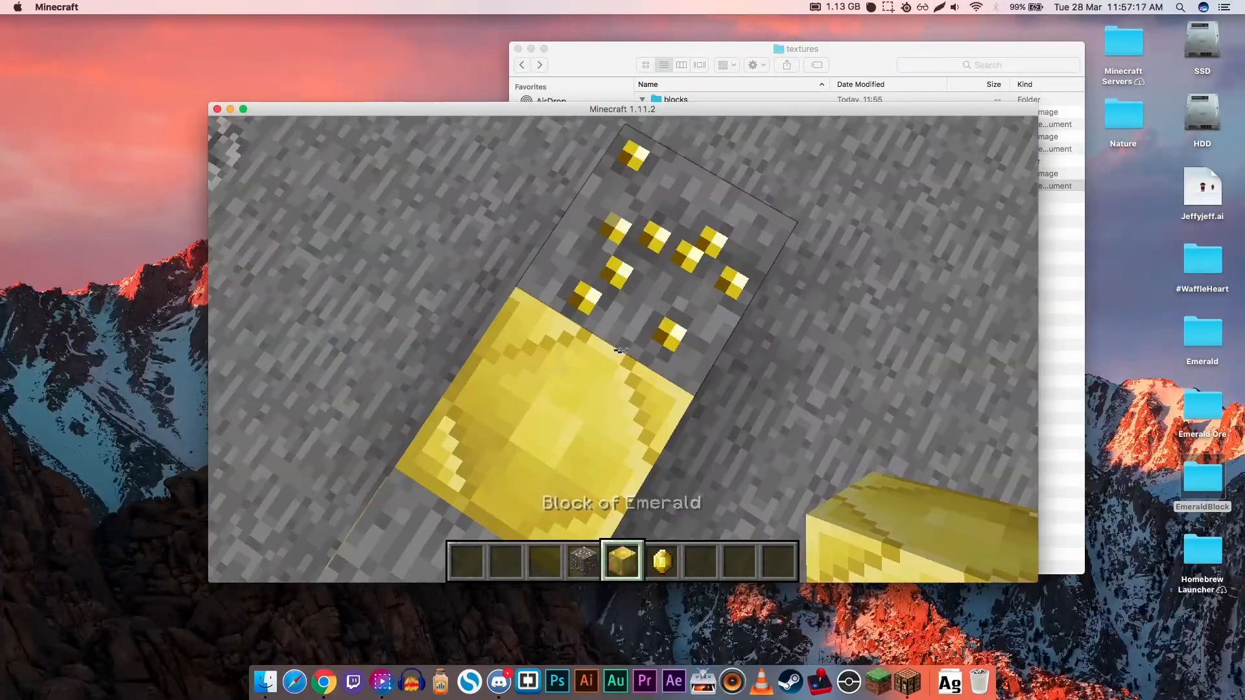